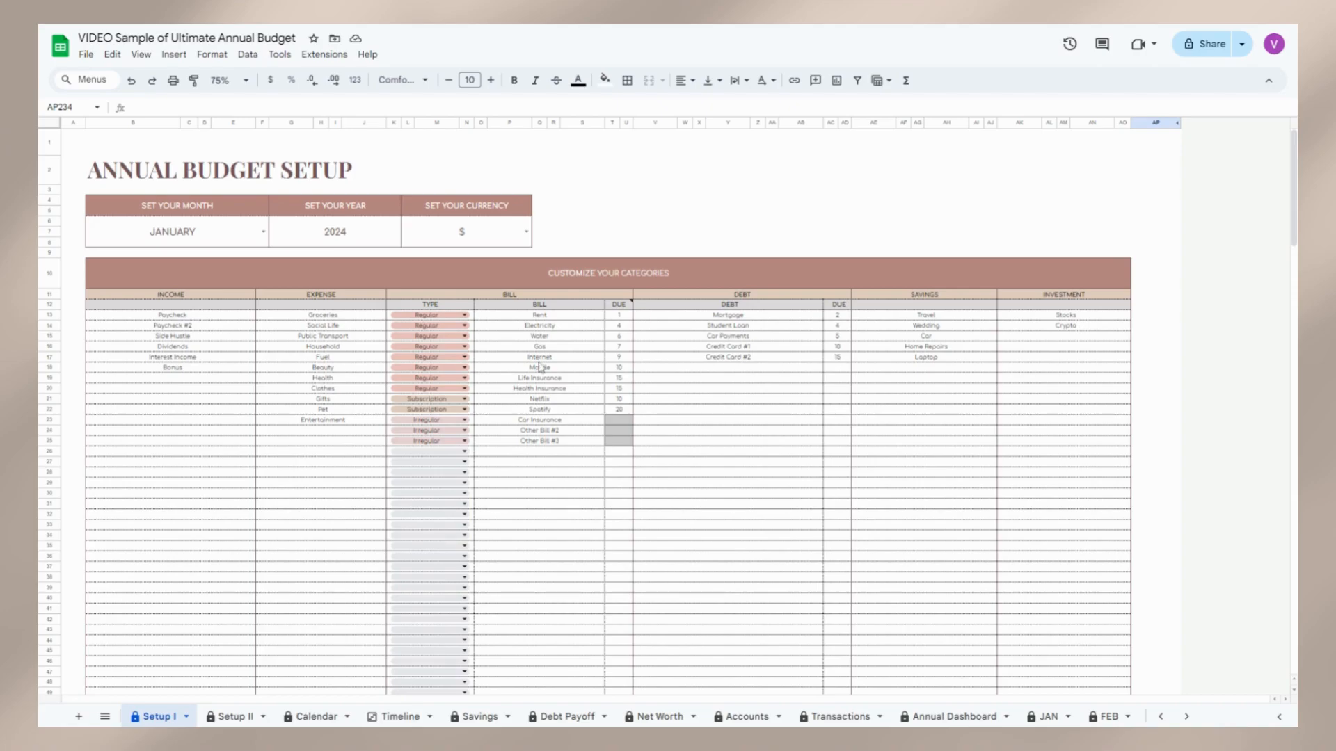
Step: Try February and March as the budget month, then return the month to January
{"action": "left_click", "coordinate": [264, 233]}
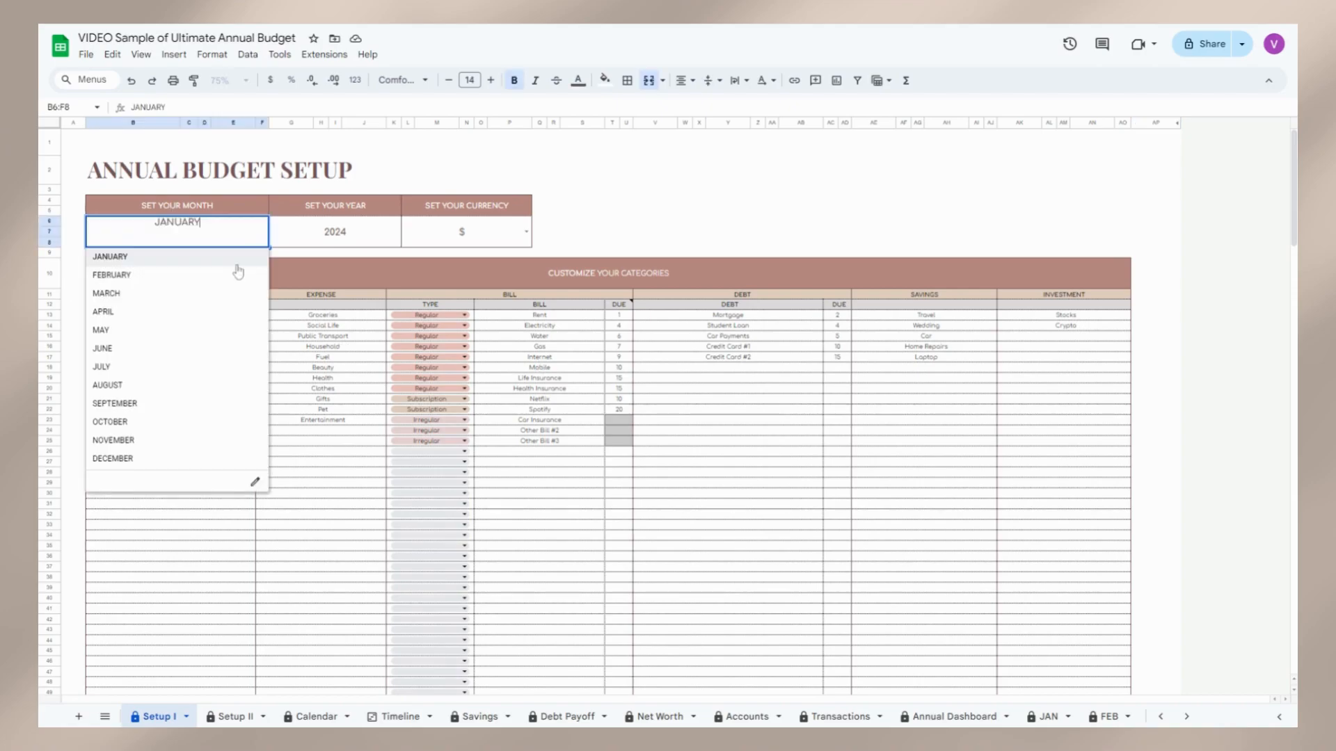
{"action": "left_click", "coordinate": [224, 281]}
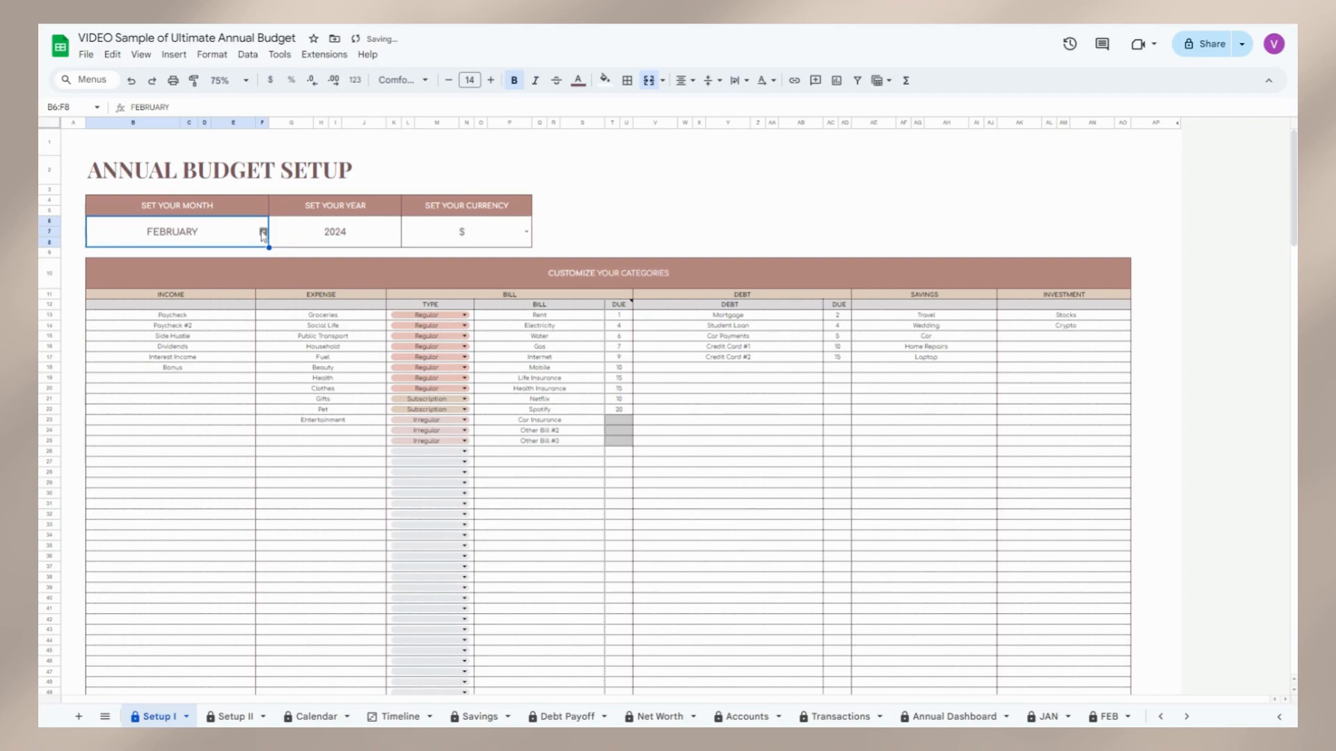
{"action": "left_click", "coordinate": [264, 234]}
{"action": "left_click", "coordinate": [244, 293]}
{"action": "left_click", "coordinate": [264, 233]}
{"action": "left_click", "coordinate": [248, 258]}
Step: Try adding another item to the currency cell's dropdown validation rule, and leave the rule without saving
{"action": "left_click", "coordinate": [363, 238]}
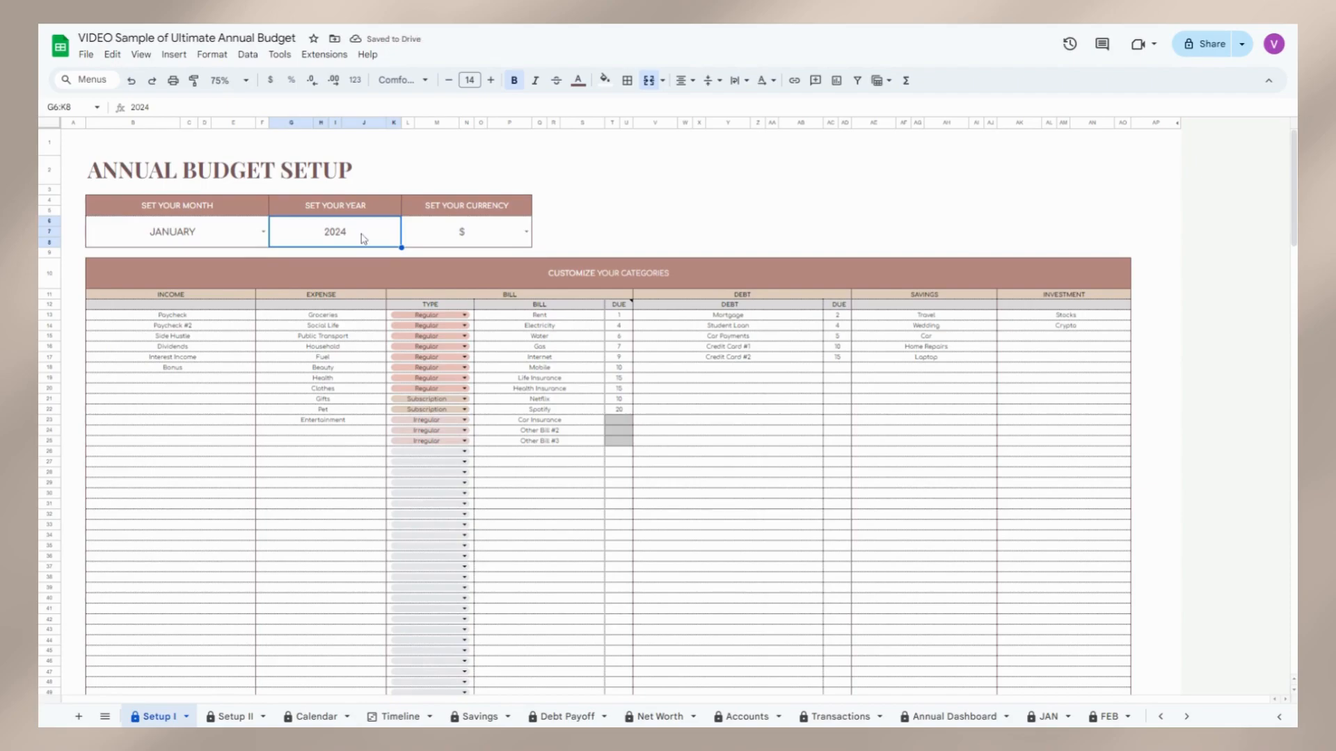
{"action": "left_click", "coordinate": [528, 232]}
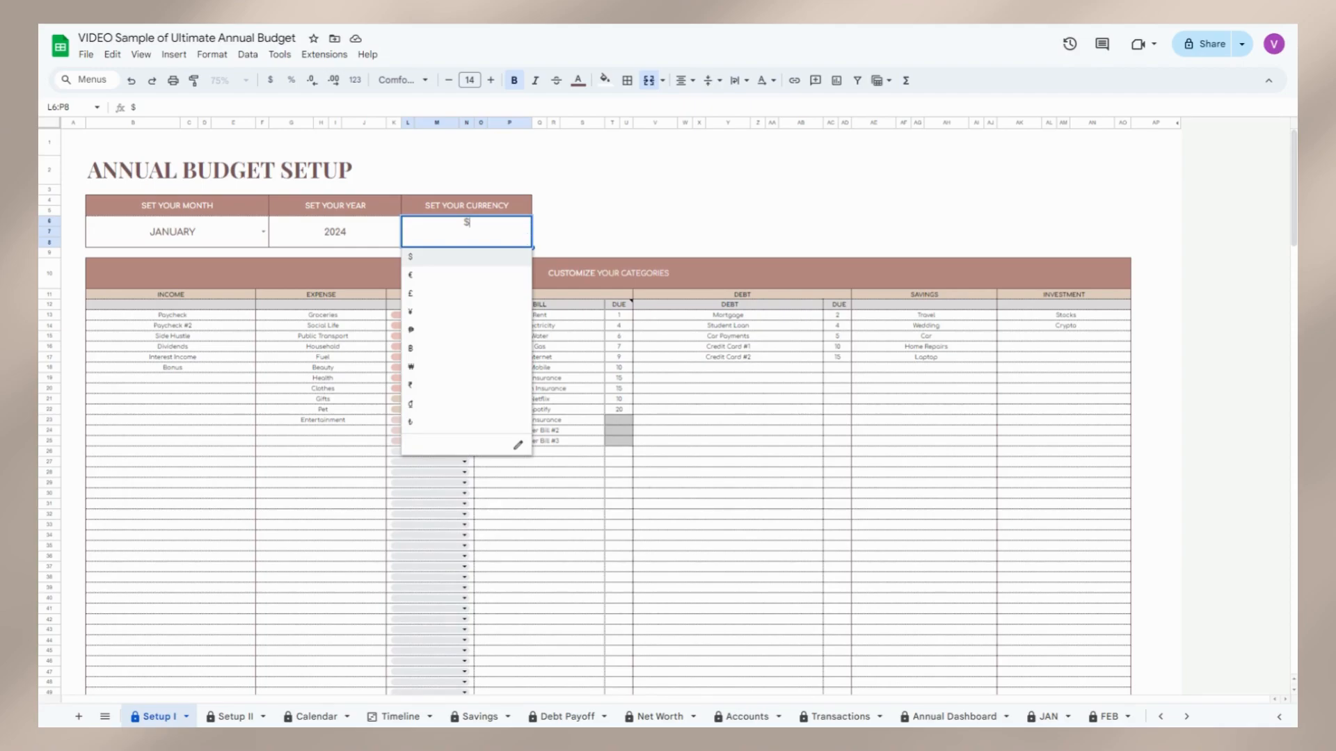
{"action": "left_click", "coordinate": [517, 445]}
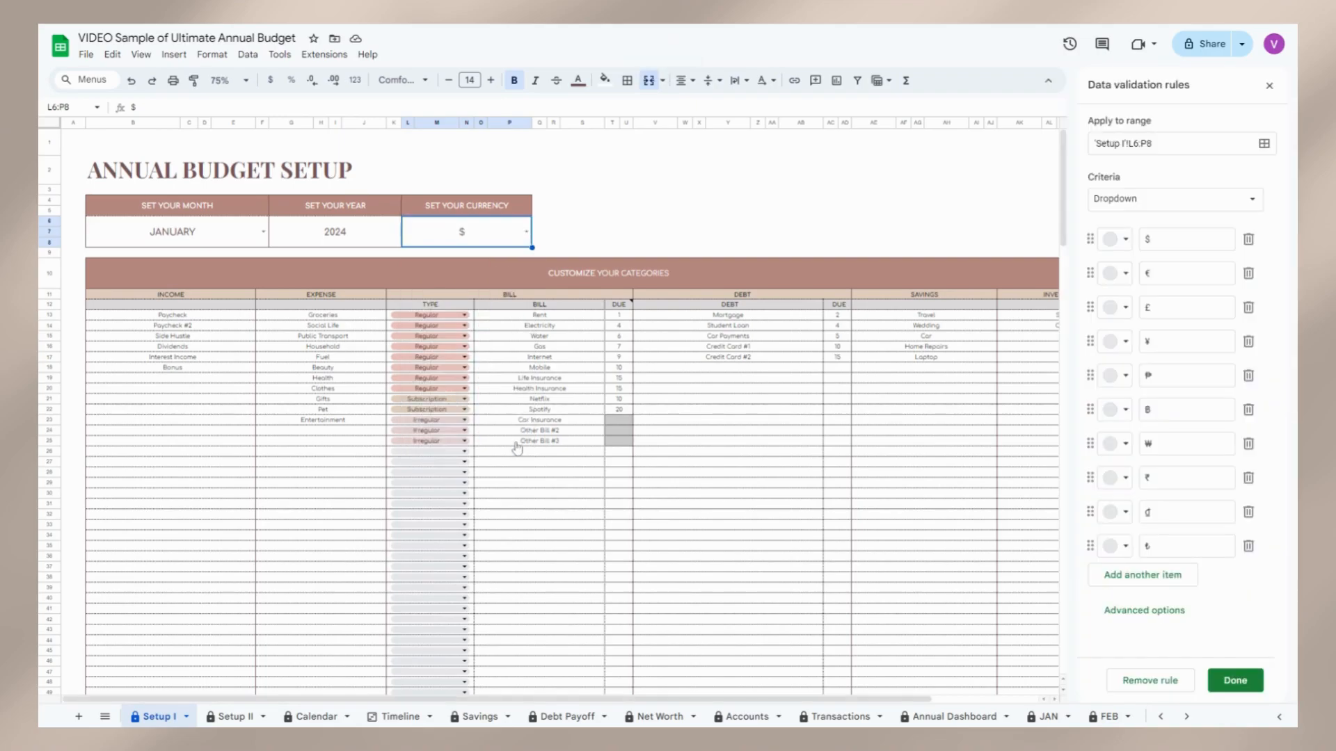
{"action": "left_click", "coordinate": [1138, 576]}
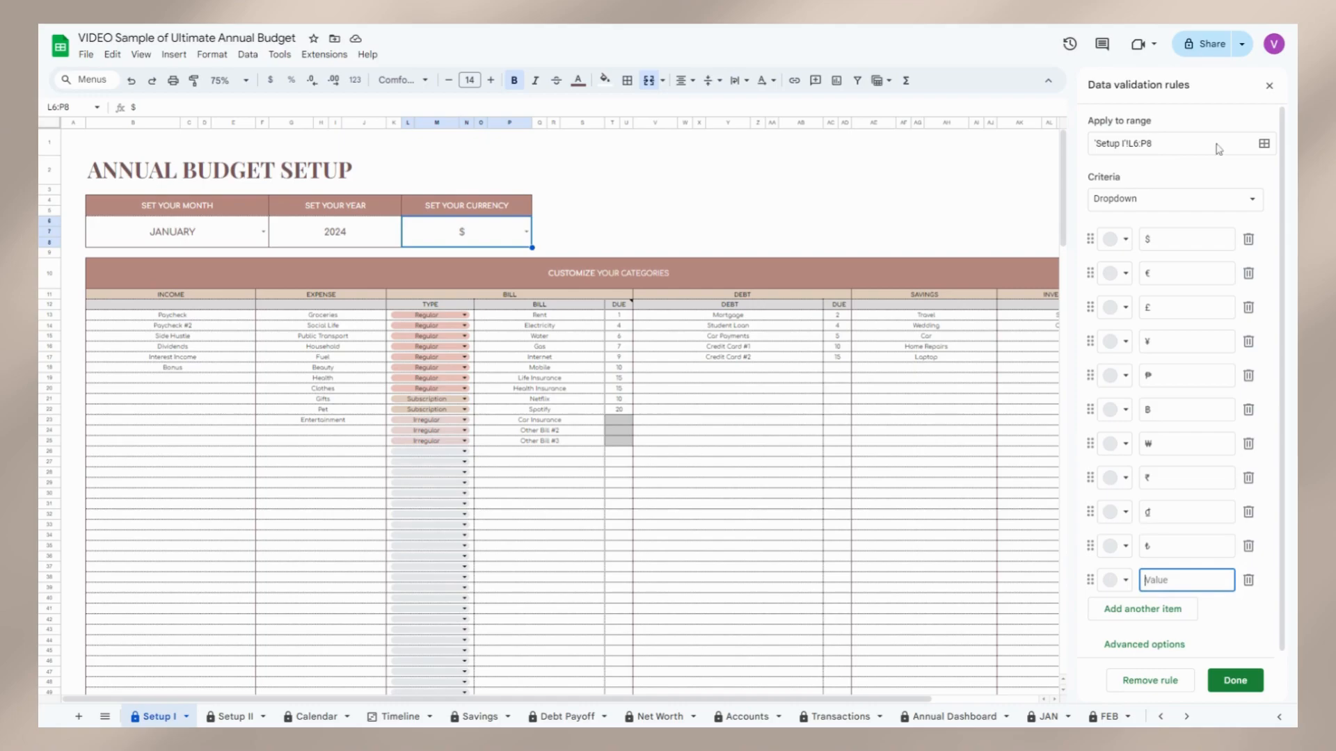
{"action": "left_click", "coordinate": [1267, 86]}
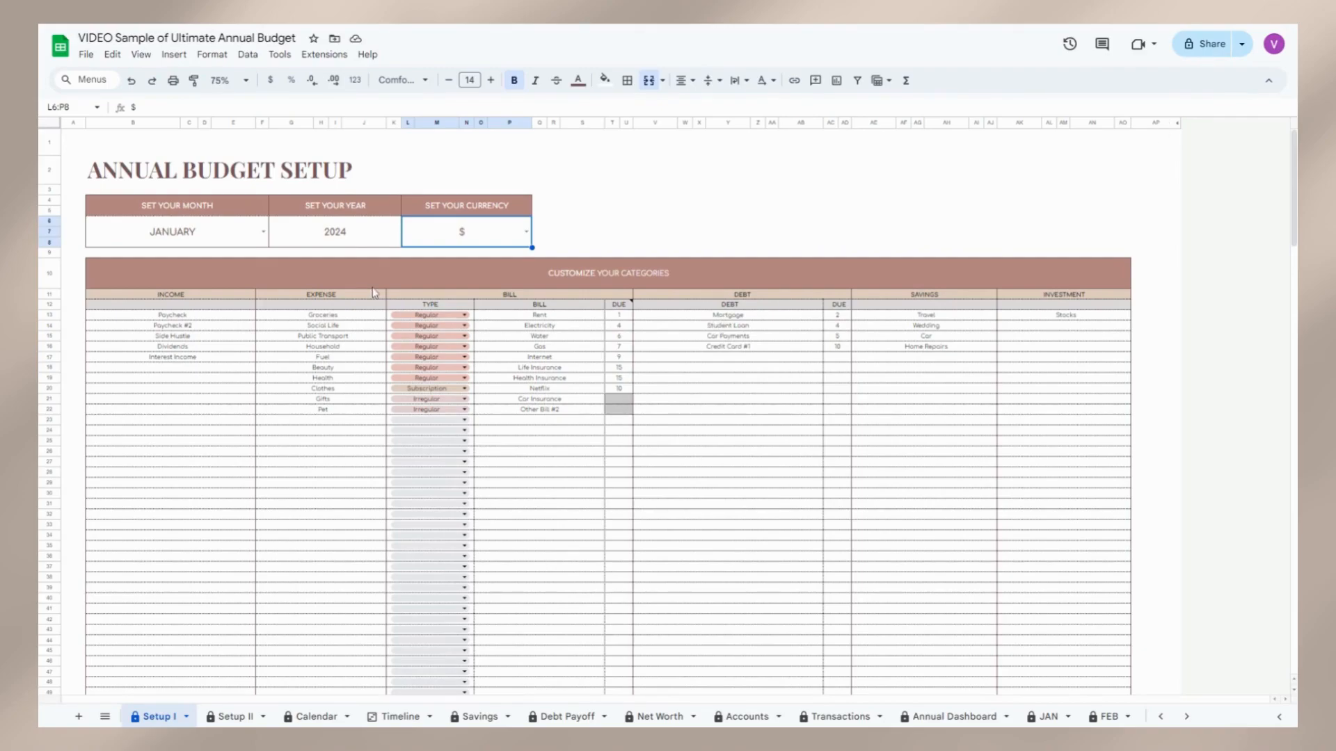
Step: Review the category headings from Income through Savings in the category customization table
{"action": "left_click", "coordinate": [232, 299]}
{"action": "left_click", "coordinate": [360, 295]}
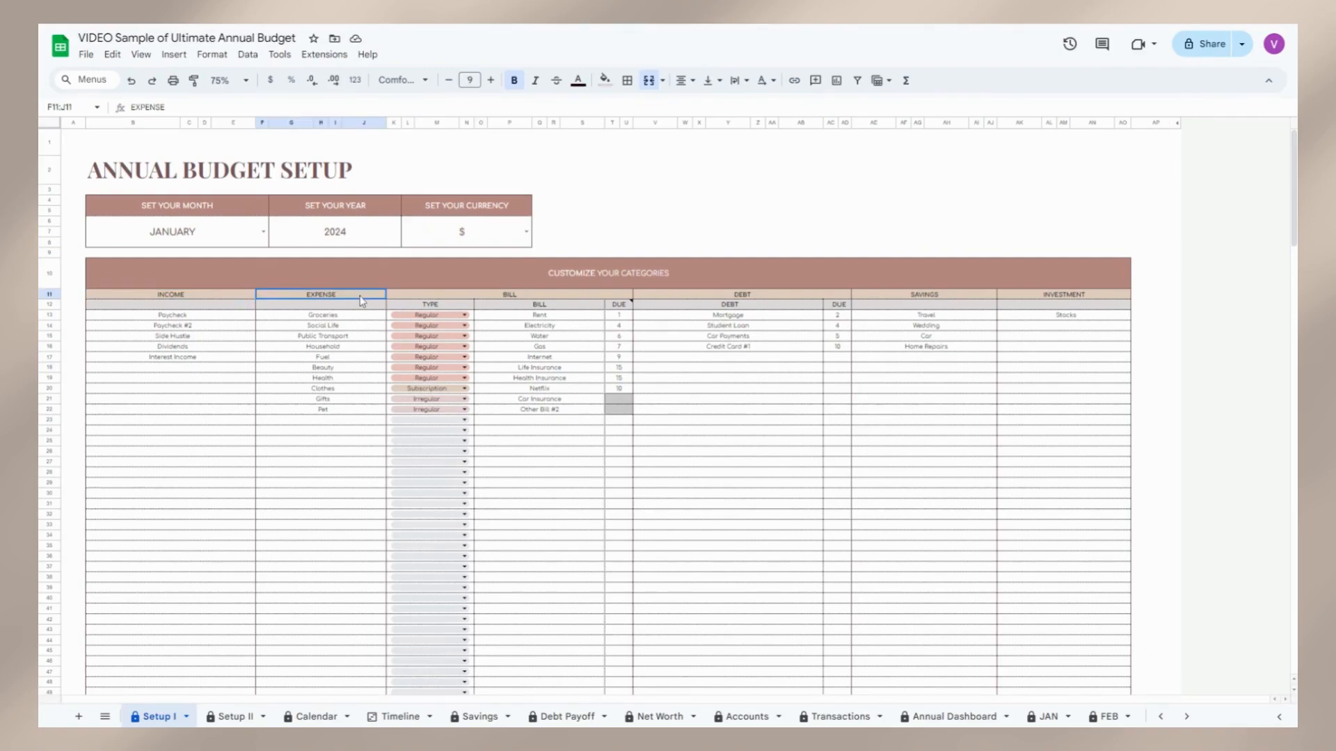
{"action": "left_click", "coordinate": [526, 297]}
{"action": "left_click", "coordinate": [722, 298]}
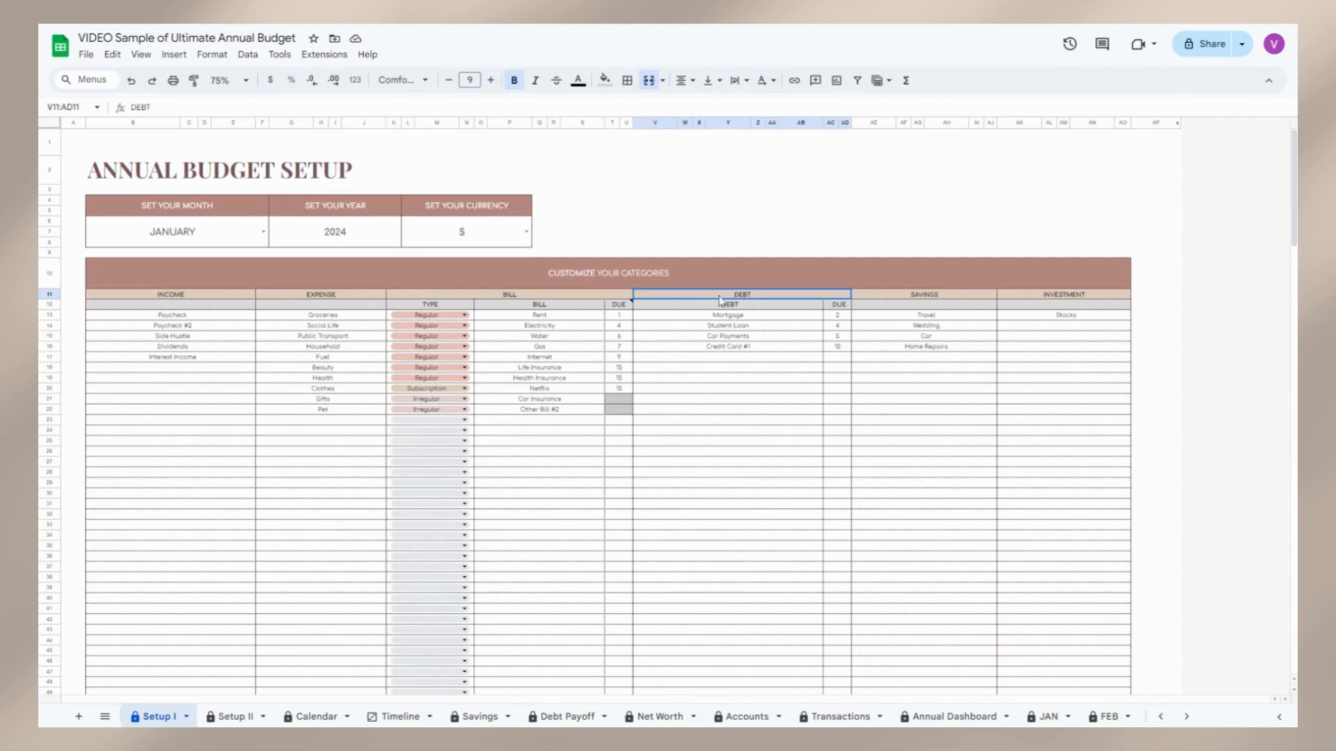
{"action": "left_click", "coordinate": [954, 295]}
{"action": "key", "text": "Up"}
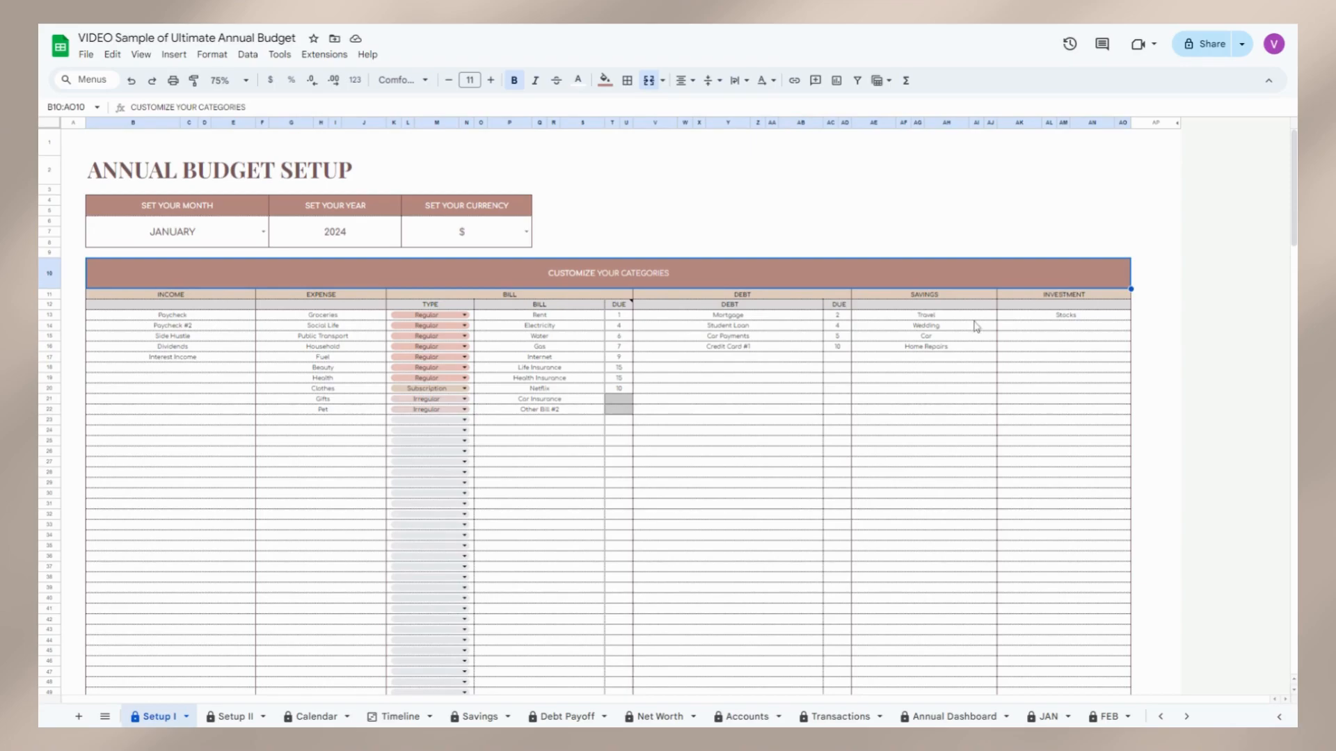
Step: Replace the Groceries expense category with Food and delete the Pet category
{"action": "left_click", "coordinate": [357, 317]}
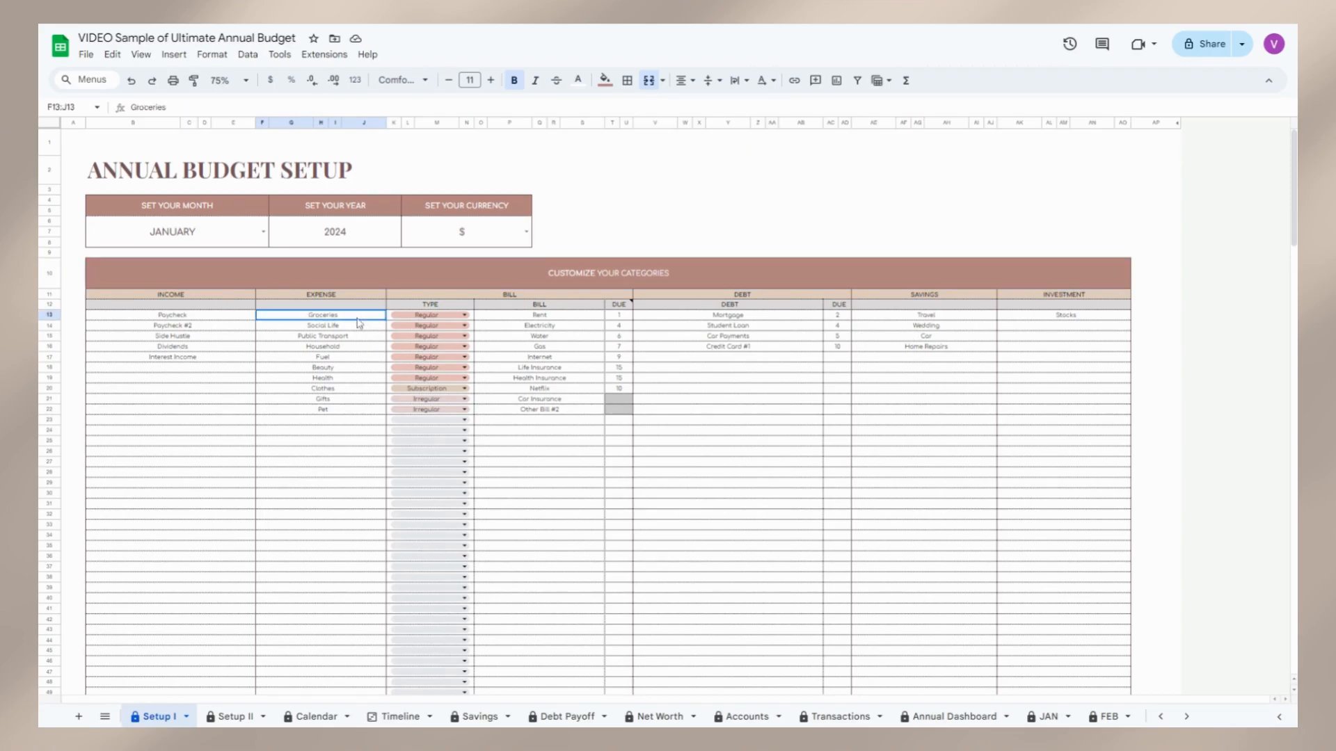
{"action": "type", "text": "Food"}
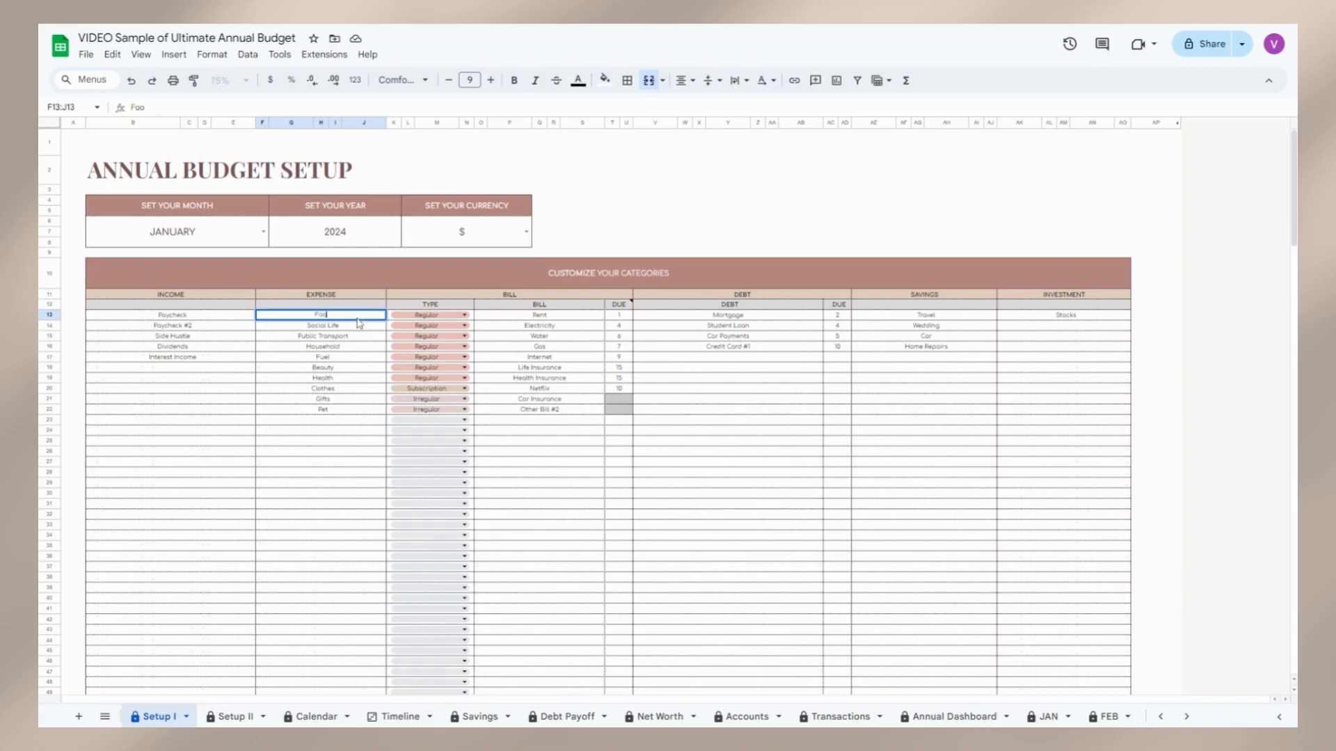
{"action": "left_click", "coordinate": [349, 413]}
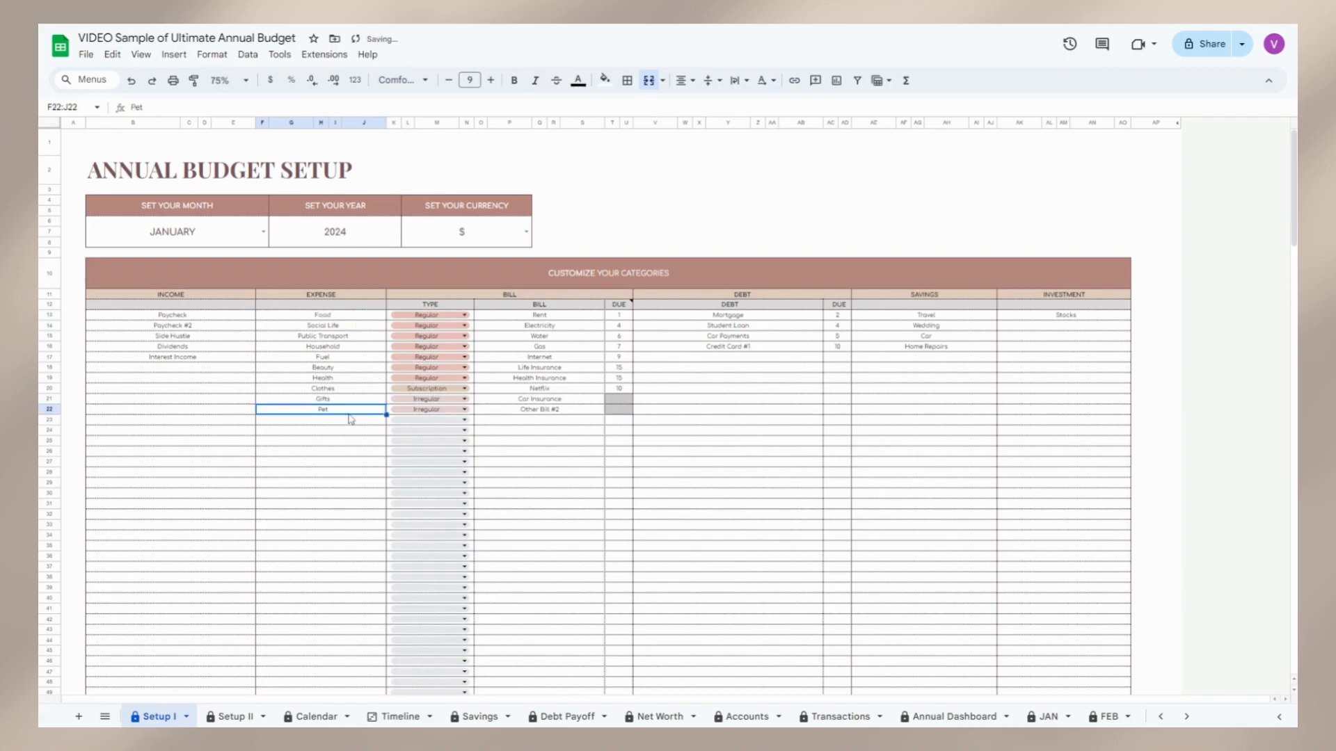
{"action": "key", "text": "Delete"}
Step: Add Bonus below Interest Income in the income categories and Entertainment below Gifts in the expense categories
{"action": "left_click", "coordinate": [205, 374]}
{"action": "type", "text": "Bonus"}
{"action": "left_click", "coordinate": [321, 412]}
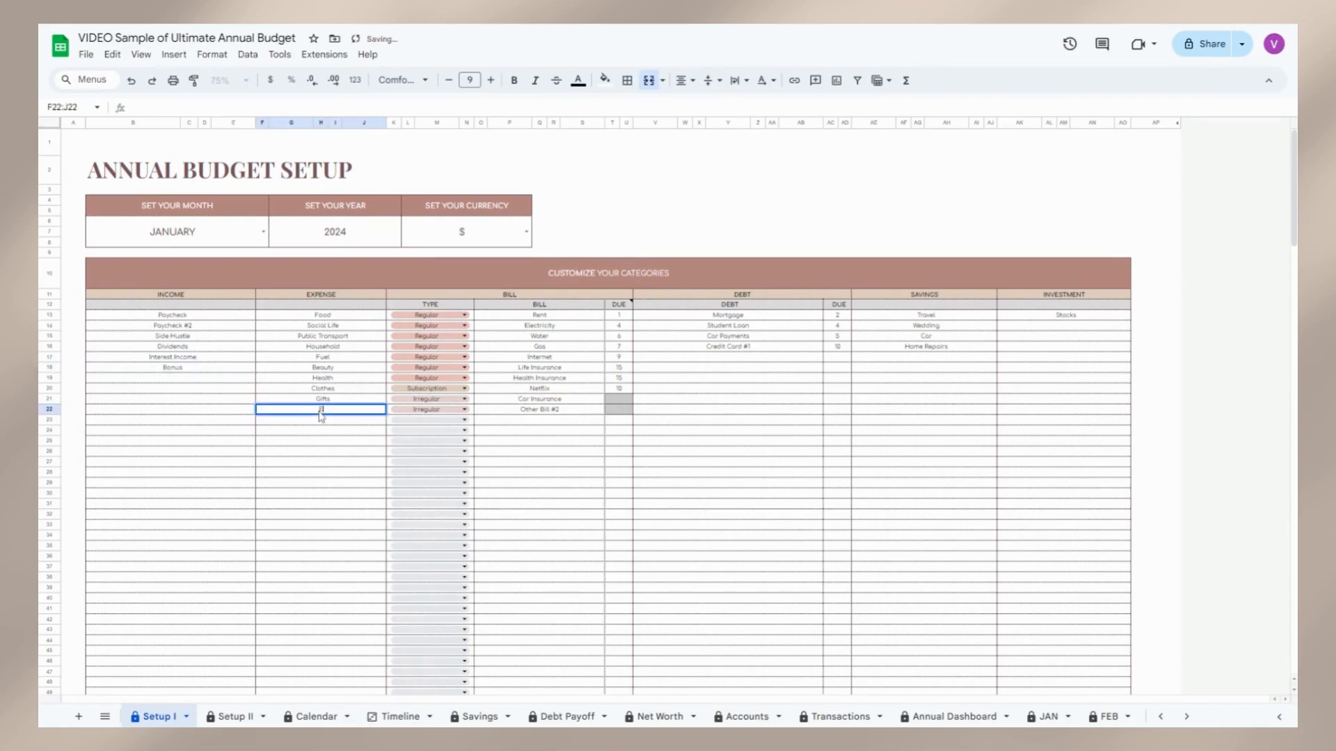
{"action": "type", "text": "Entertainment"}
Step: Add a Regular bill named Mobile with due day 10 in the first empty bill row
{"action": "left_click", "coordinate": [466, 421]}
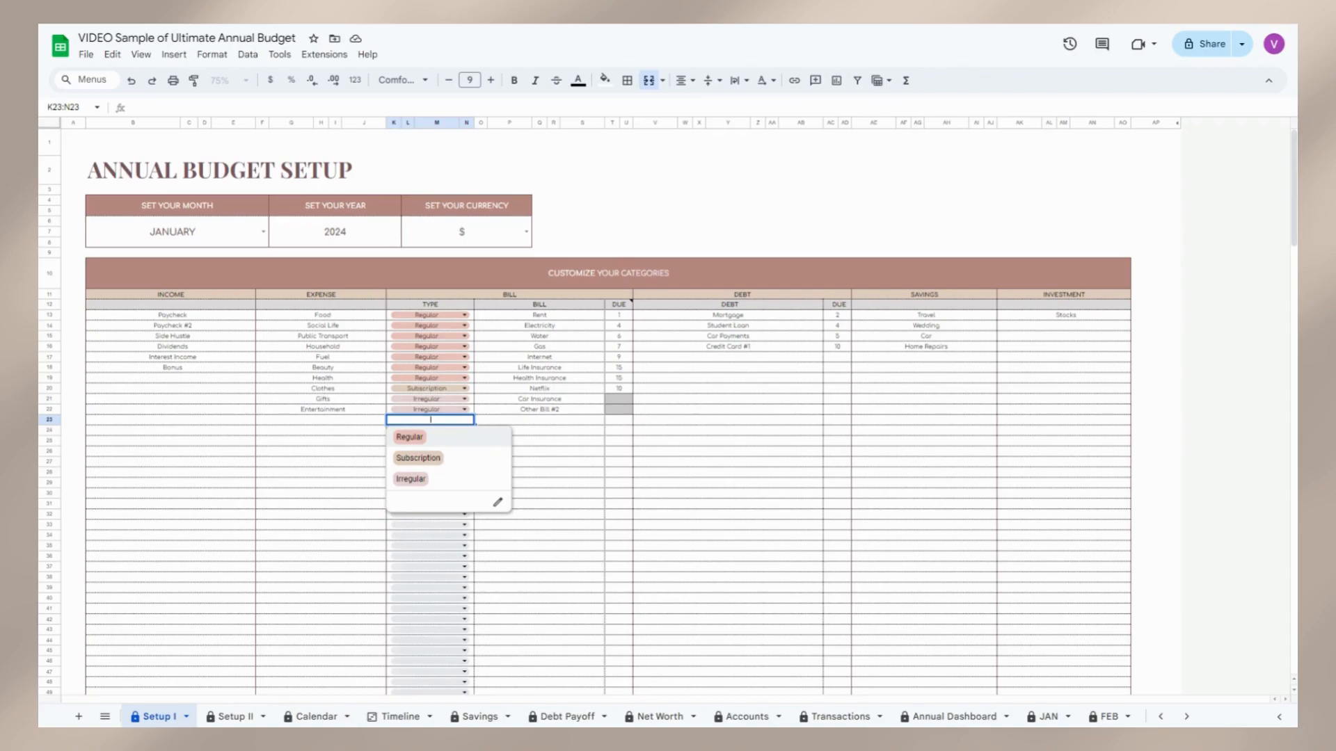
{"action": "left_click", "coordinate": [462, 437]}
{"action": "left_click", "coordinate": [537, 421]}
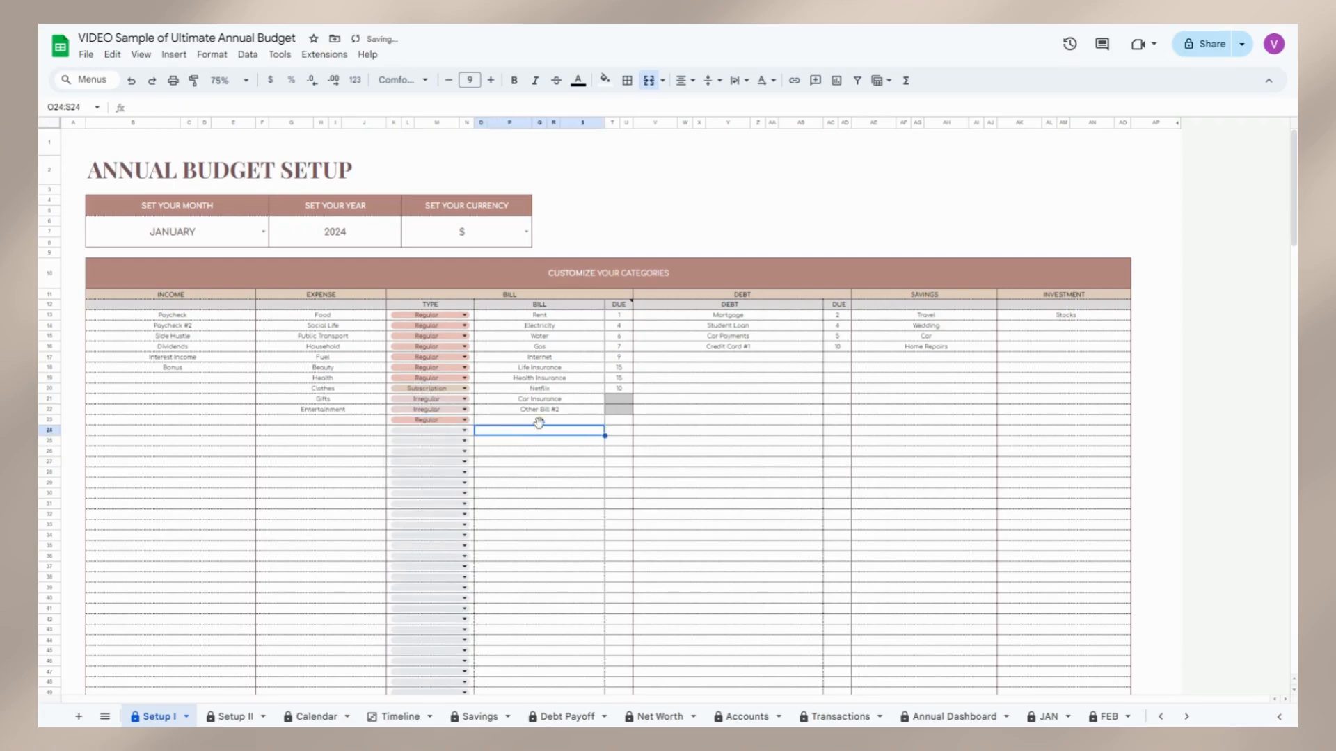
{"action": "type", "text": "Mon"}
{"action": "key", "text": "BackSpace"}
{"action": "type", "text": "bile"}
{"action": "key", "text": "Tab"}
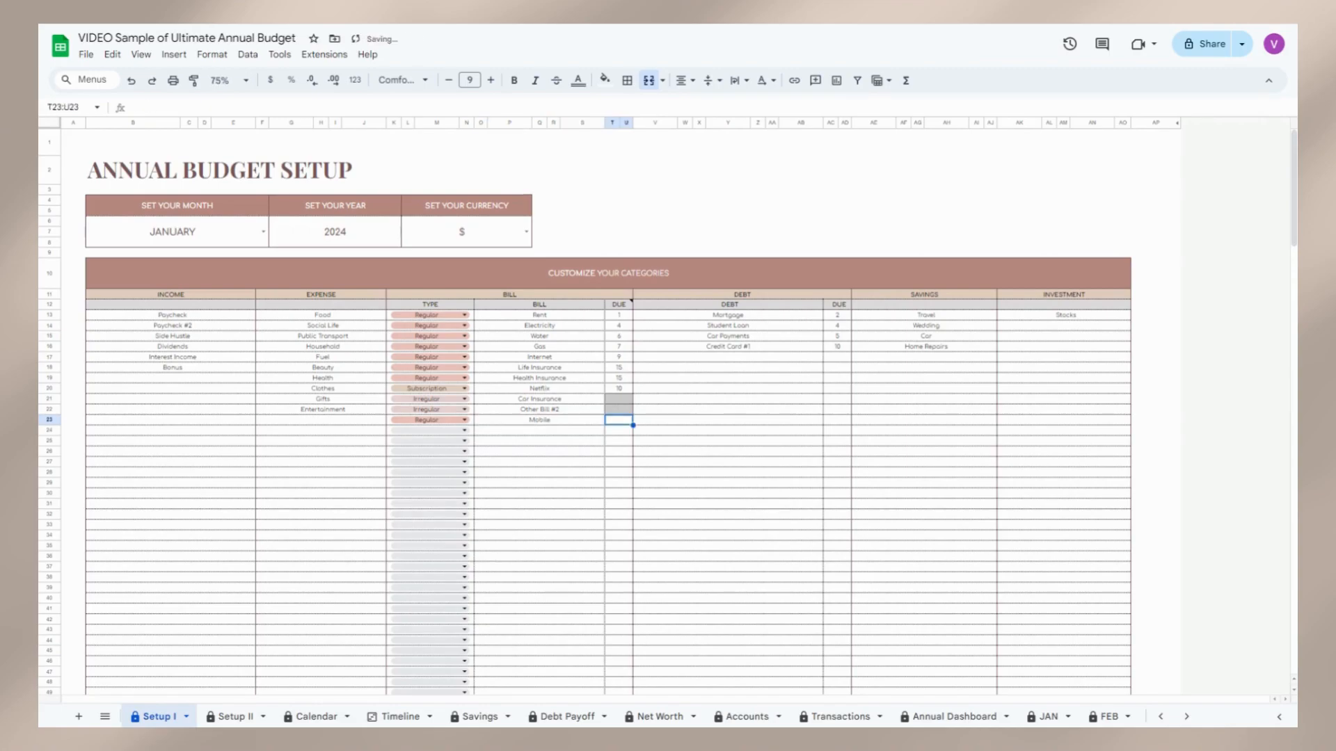
{"action": "type", "text": "10"}
Step: Add a Subscription bill named Spotify with due day 20 below Mobile
{"action": "double_click", "coordinate": [430, 429]}
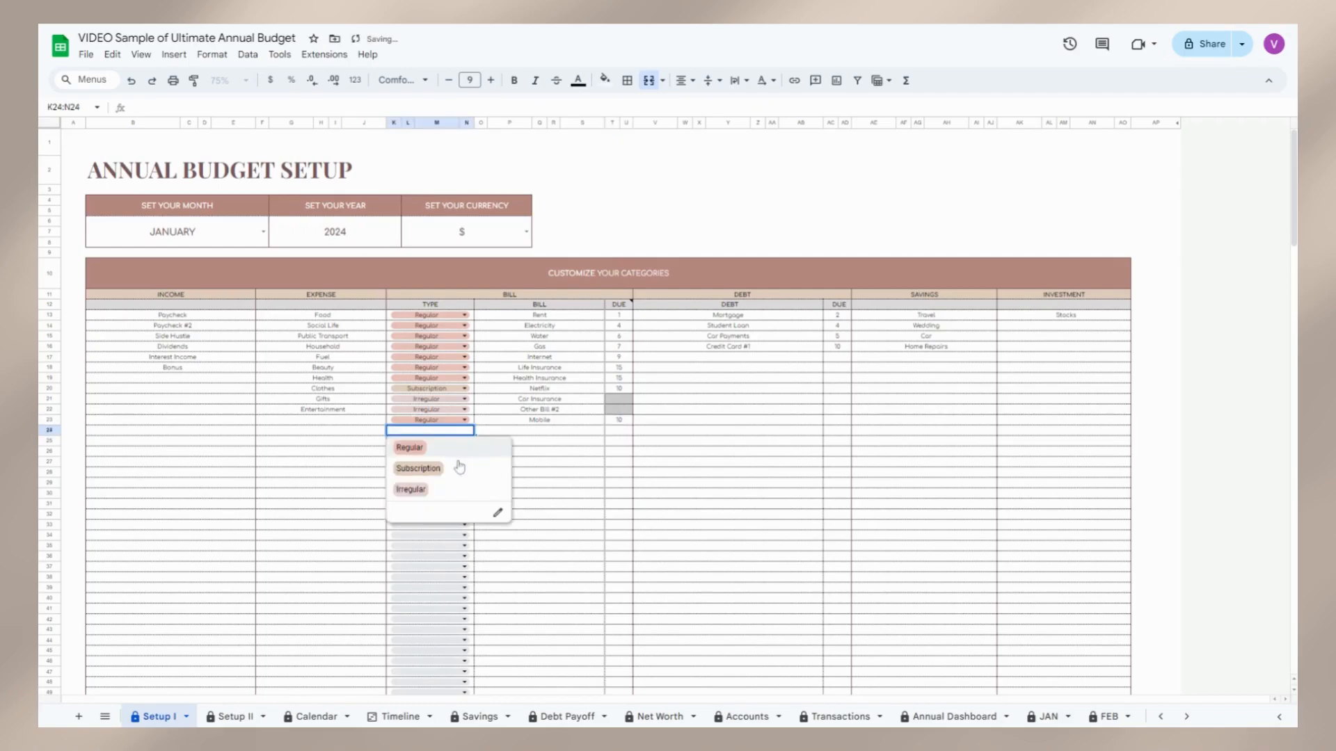
{"action": "left_click", "coordinate": [438, 469]}
{"action": "left_click", "coordinate": [549, 437]}
{"action": "type", "text": "Spotify"}
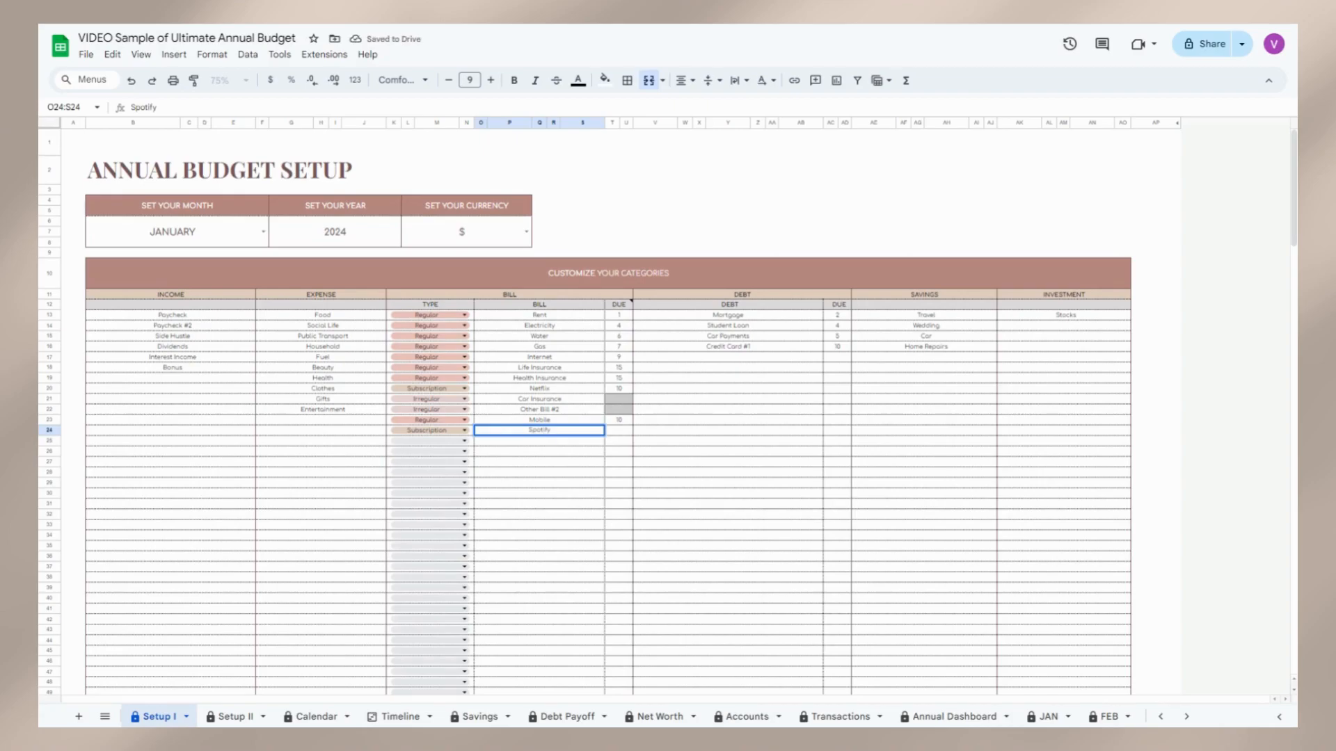
{"action": "key", "text": "Tab"}
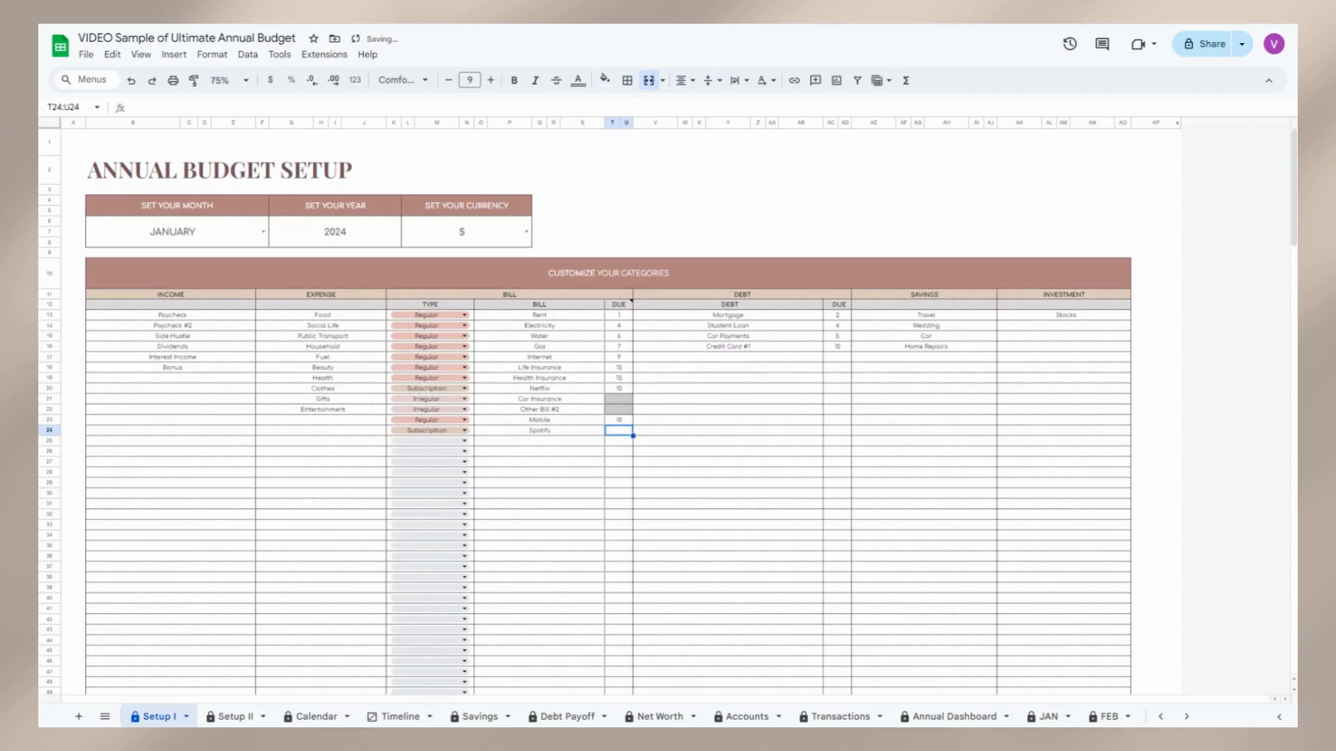
{"action": "type", "text": "20"}
Step: Add an Irregular bill named Other Bill #2 below Spotify, without a due day
{"action": "left_click", "coordinate": [466, 447]}
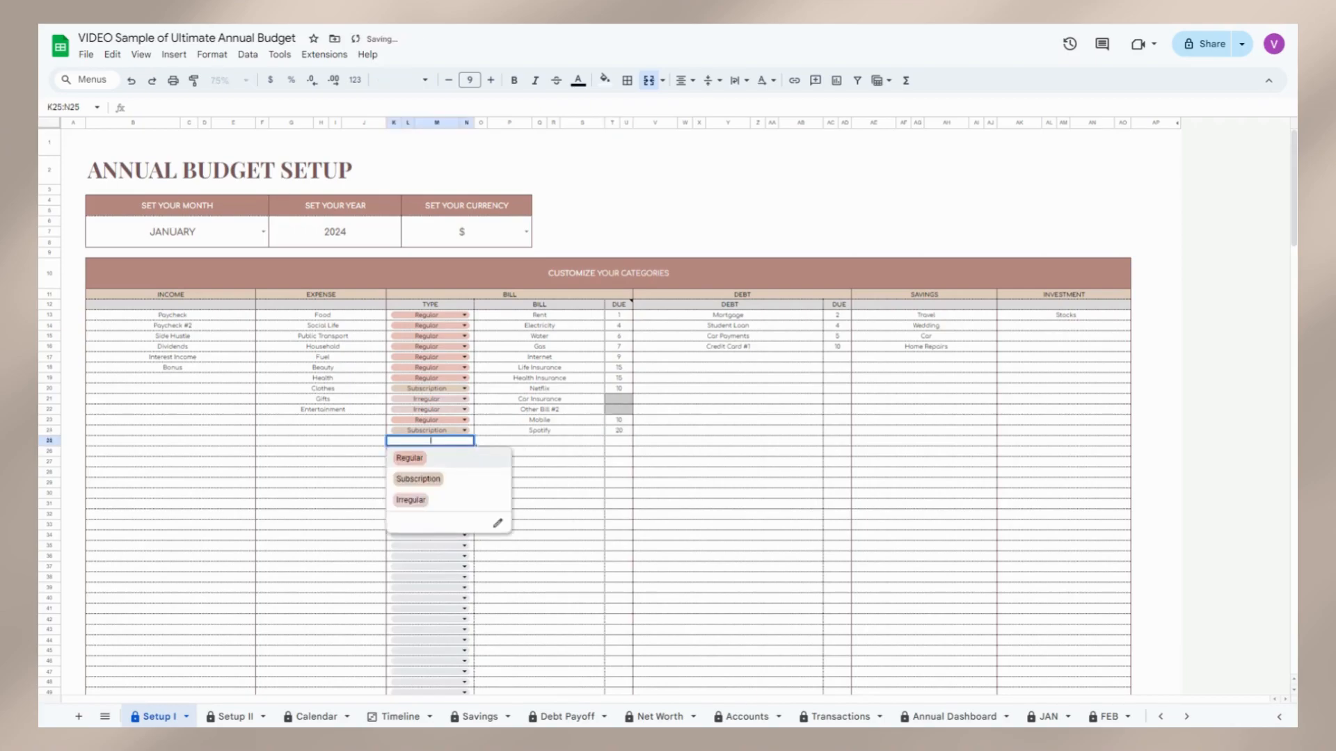
{"action": "left_click", "coordinate": [432, 500]}
{"action": "left_click", "coordinate": [547, 444]}
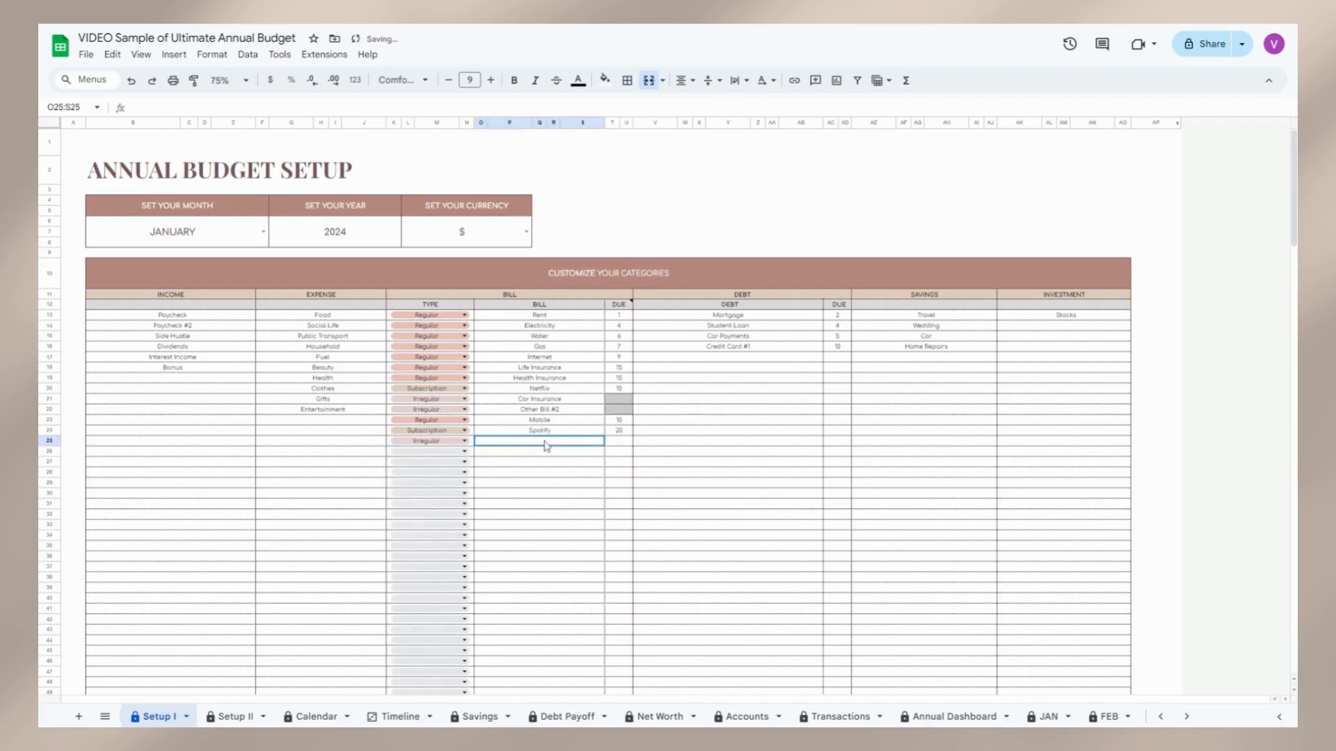
{"action": "type", "text": "P"}
{"action": "key", "text": "BackSpace"}
{"action": "type", "text": "Other Bill #2"}
{"action": "key", "text": "Tab"}
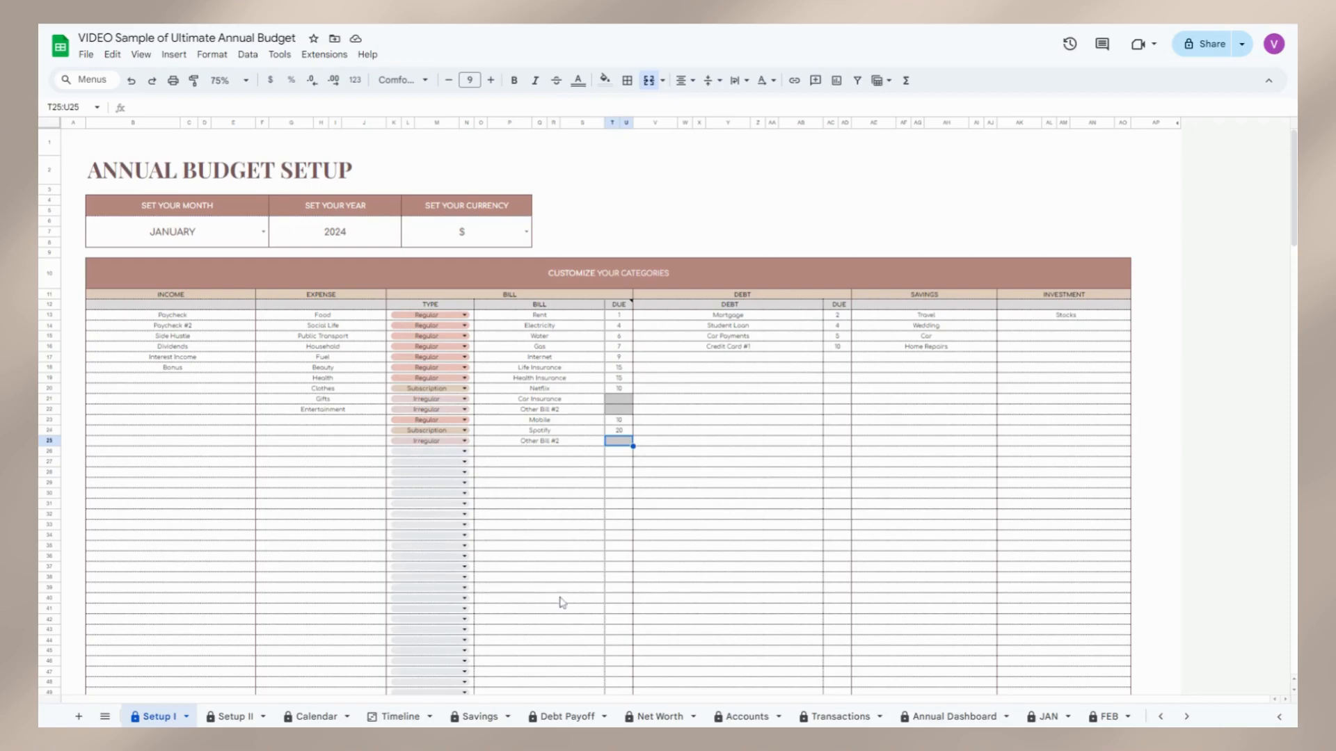
Step: Add a debt named Laptop Credit with due day 15 below Credit Card #1
{"action": "left_click", "coordinate": [762, 358]}
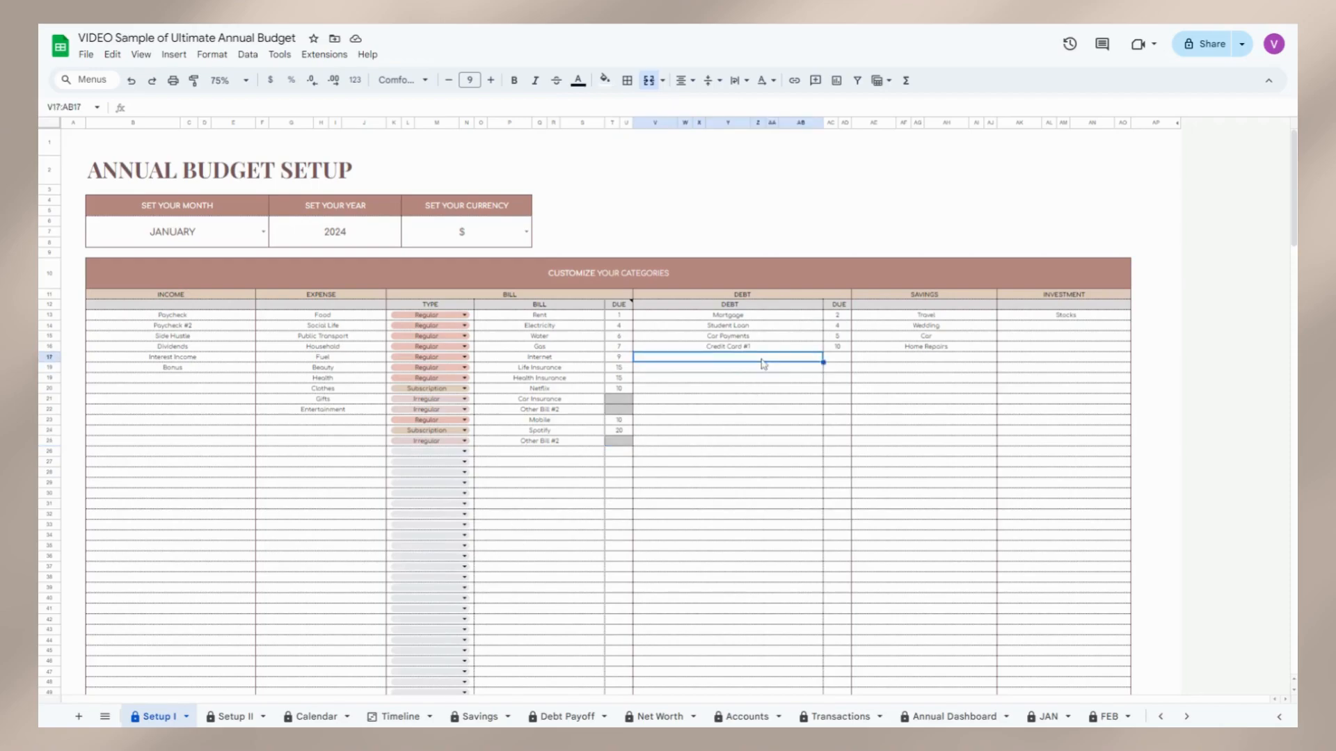
{"action": "type", "text": "Lo"}
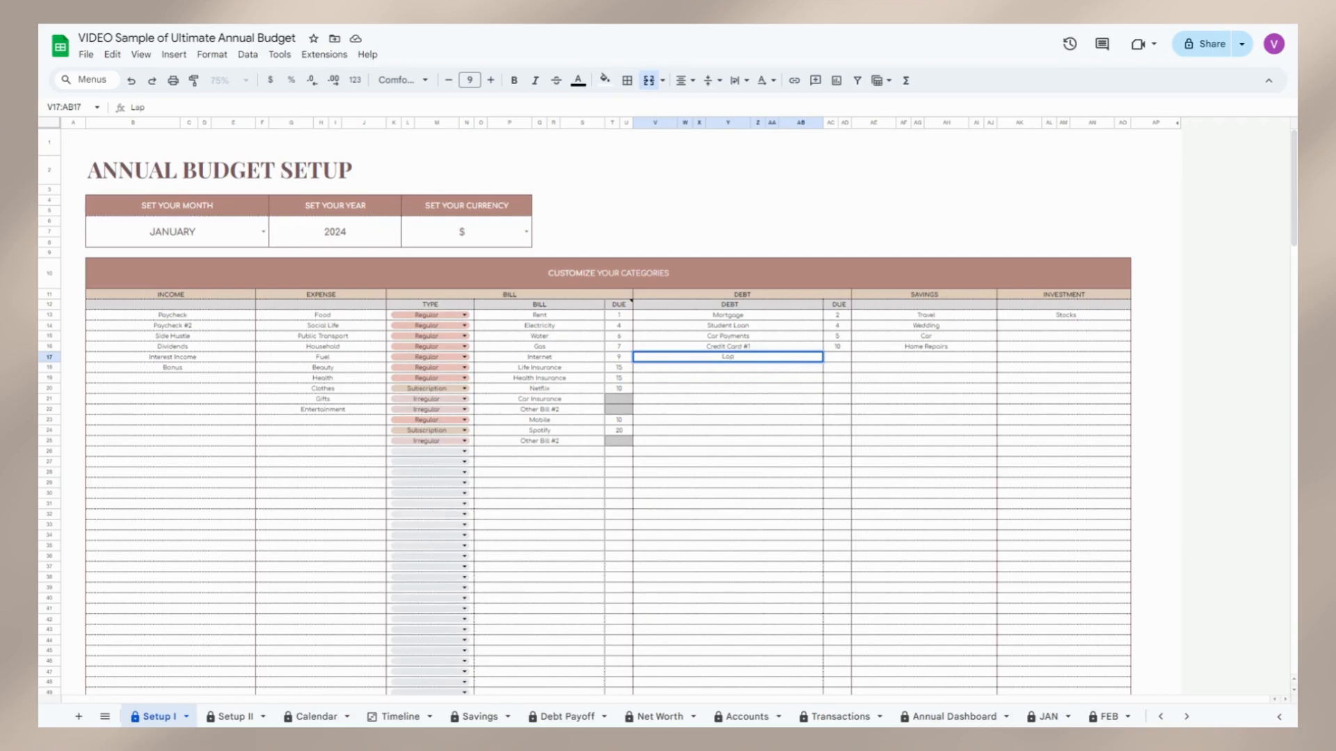
{"action": "type", "text": "ptop Credit"}
{"action": "key", "text": "Tab"}
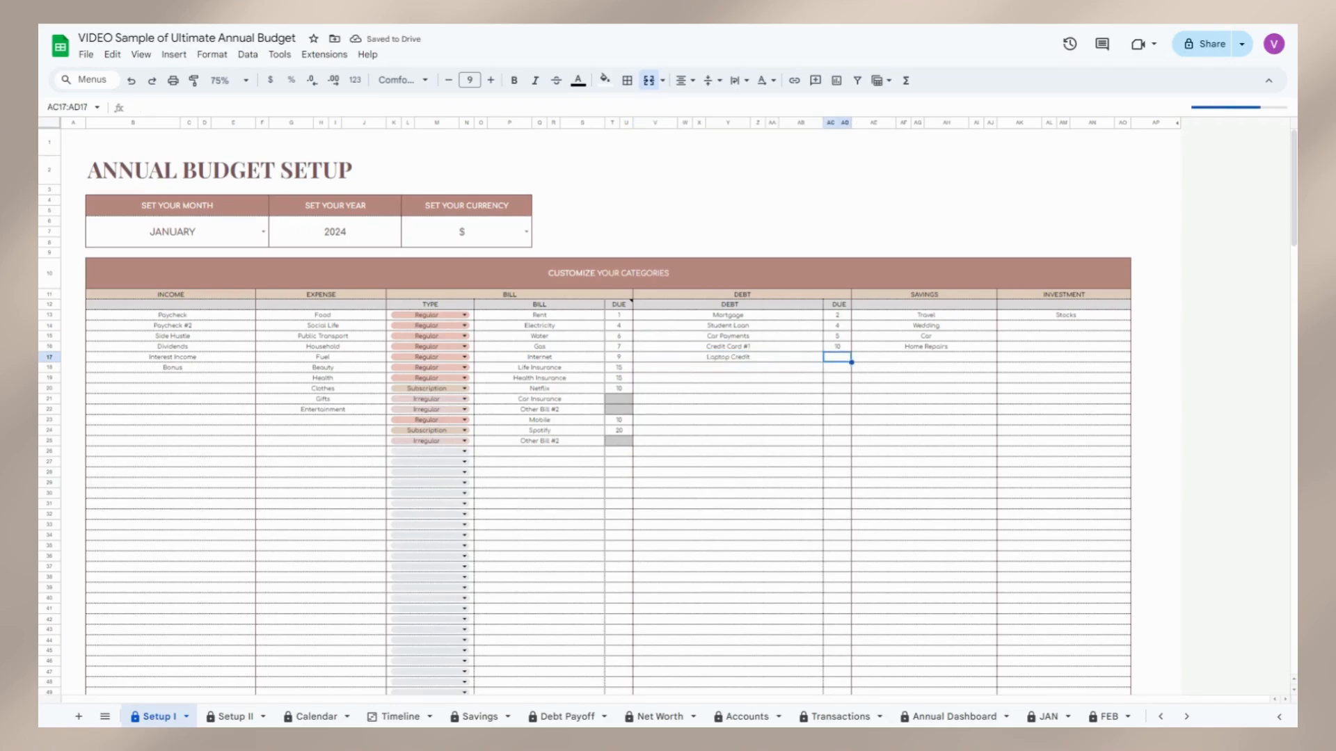
{"action": "type", "text": "15"}
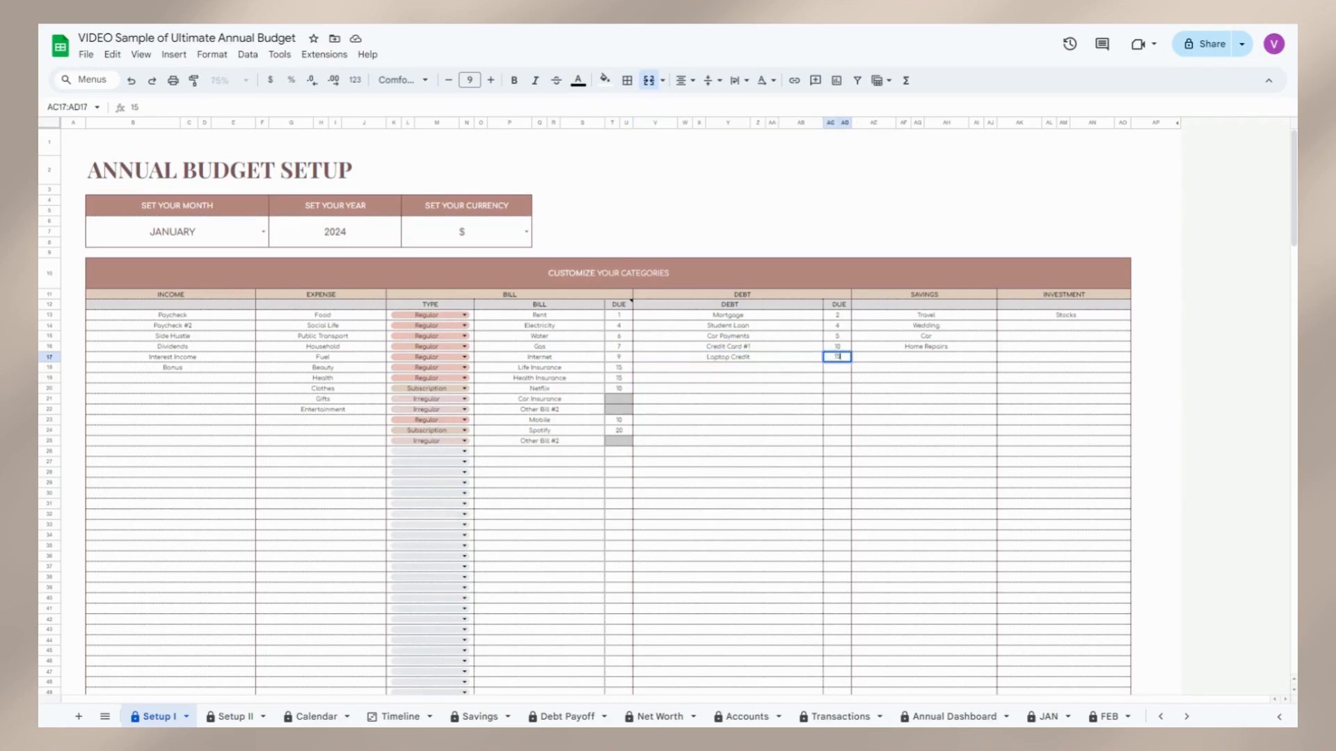
{"action": "key", "text": "Tab"}
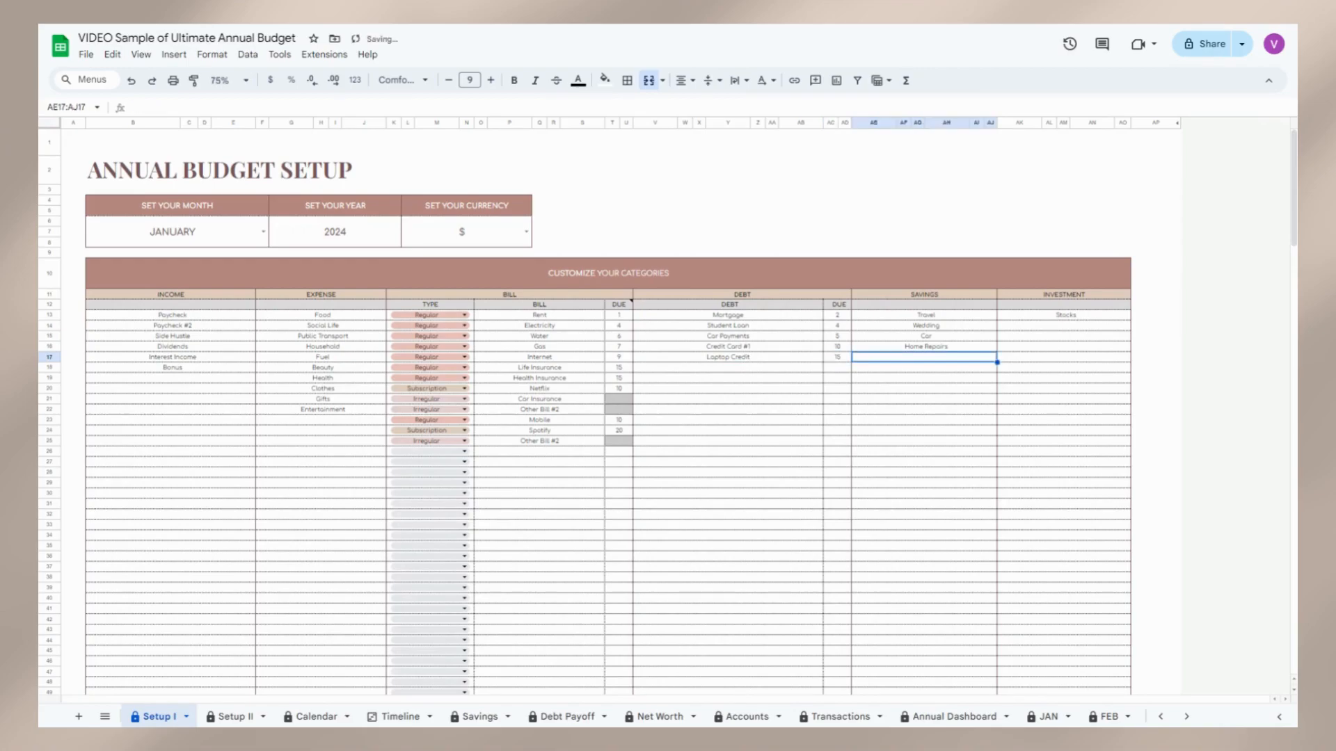
Step: Add Smartphone below Home Repairs in the savings categories and Crypto below Stocks in the investment categories
{"action": "type", "text": "Smartph"}
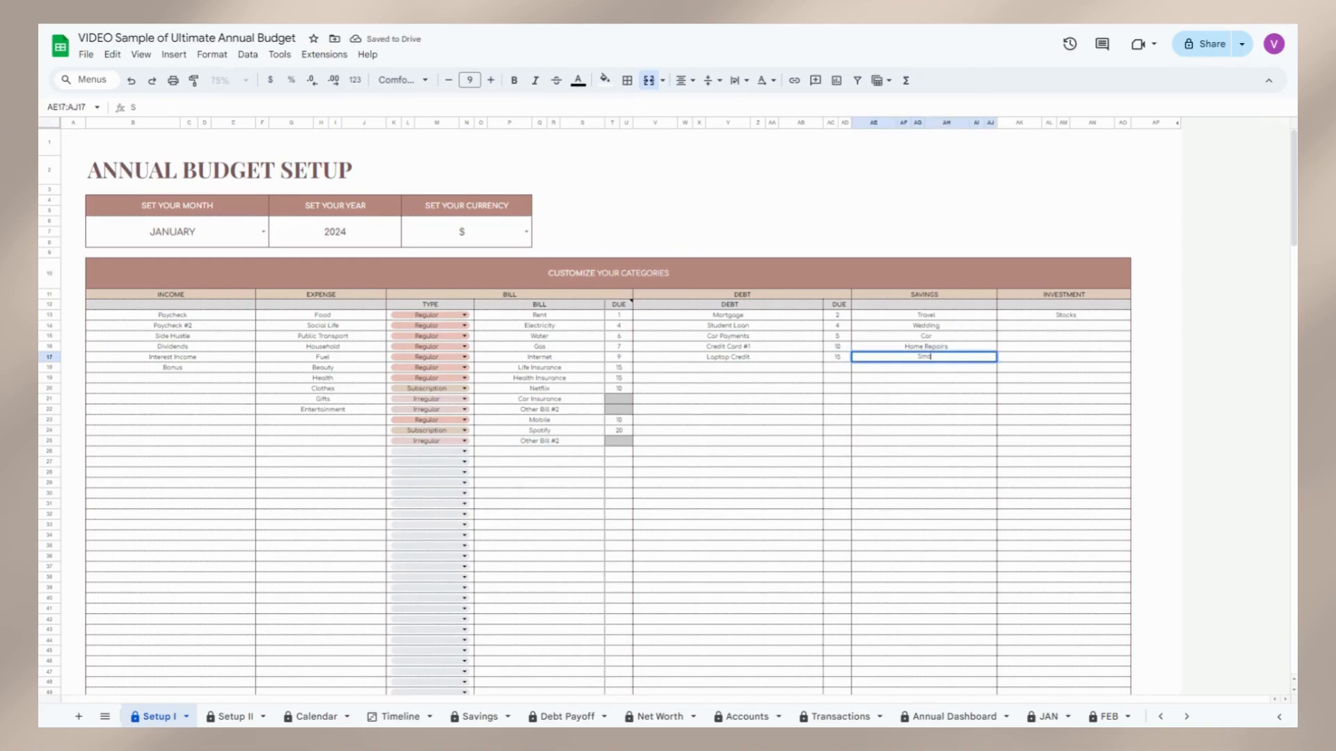
{"action": "type", "text": "one"}
{"action": "key", "text": "Tab"}
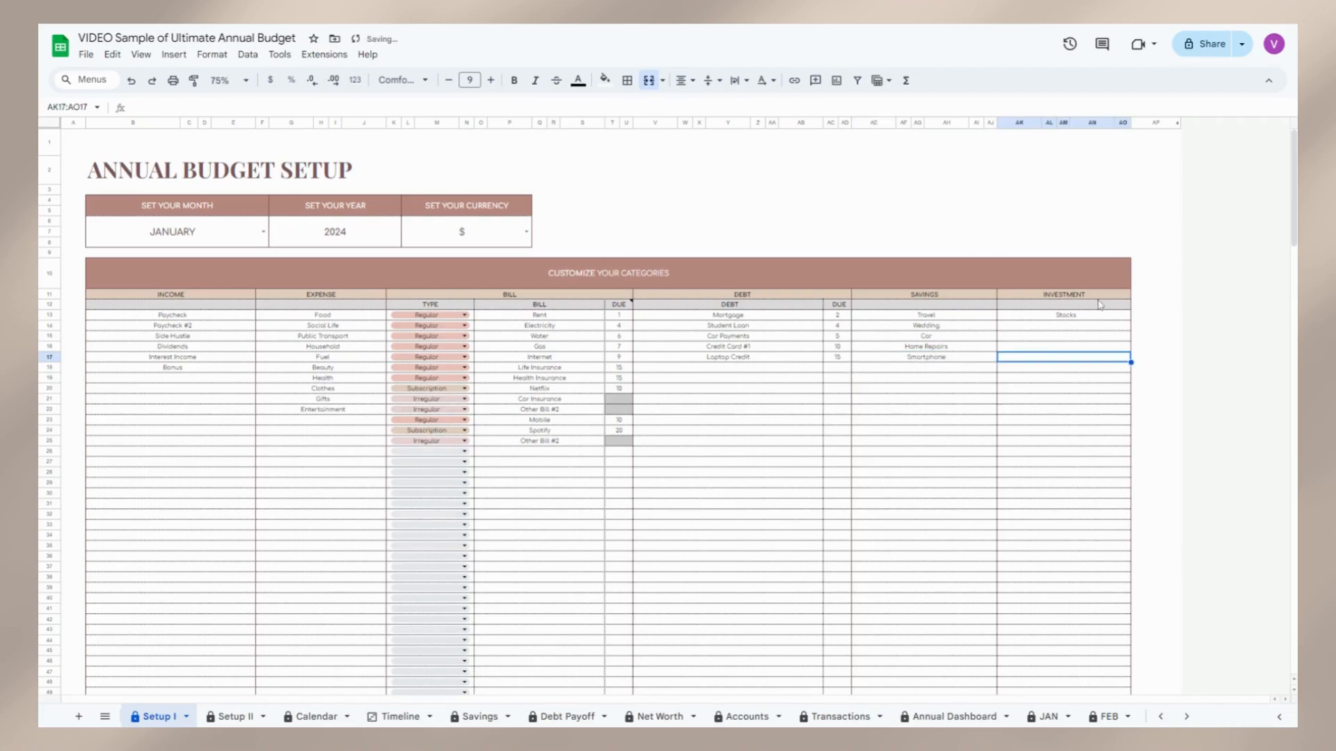
{"action": "left_click", "coordinate": [1080, 327]}
{"action": "type", "text": "C"}
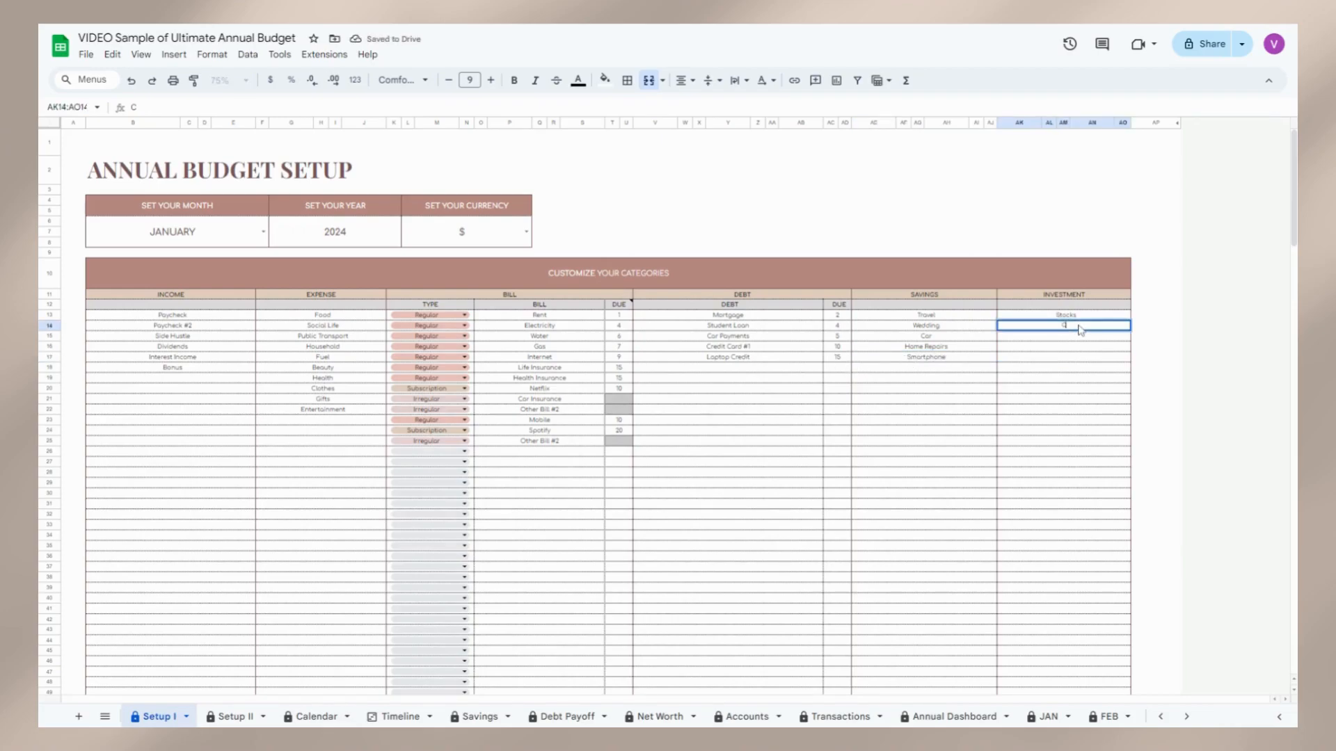
{"action": "type", "text": "rypto"}
{"action": "key", "text": "Return"}
Step: In the Payment Planner's bill section, set the planned amounts to 60 for Gas and 50 for Internet
{"action": "scroll", "coordinate": [608, 417], "scroll_direction": "down", "scroll_amount": 10}
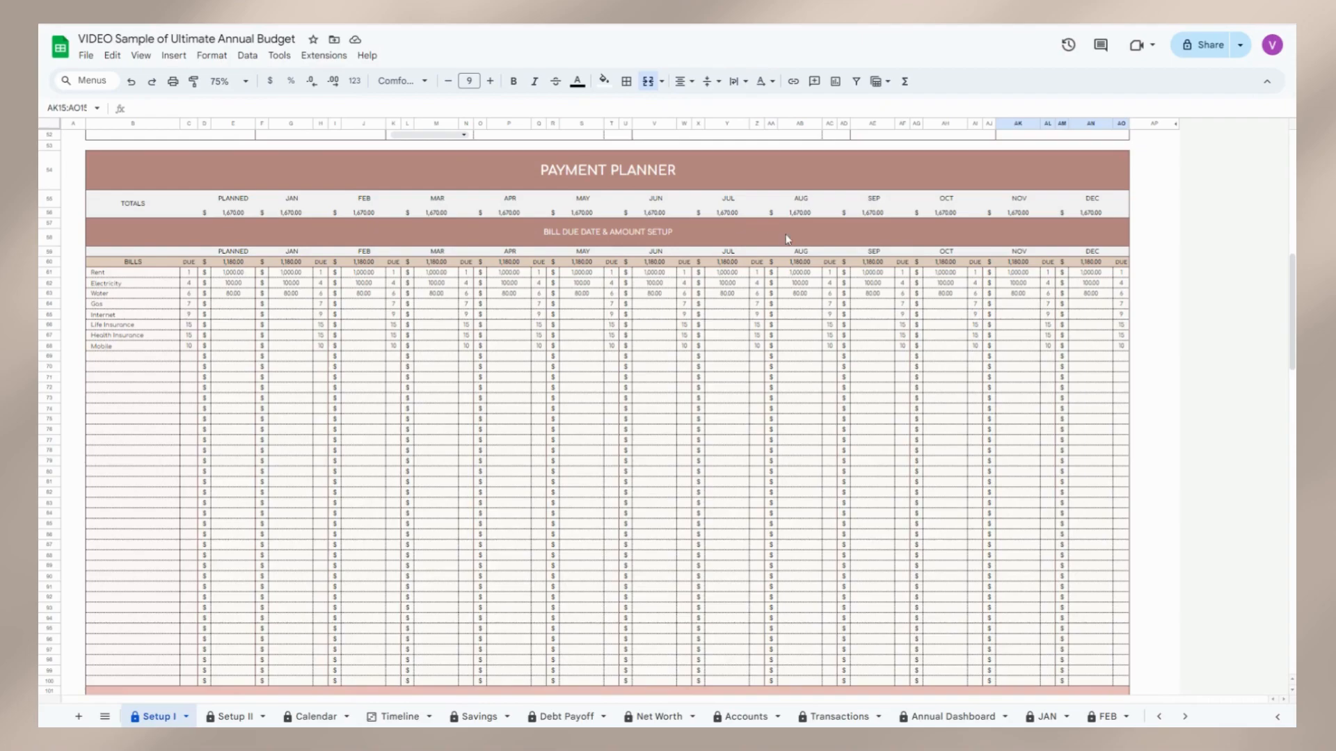
{"action": "left_click", "coordinate": [245, 306]}
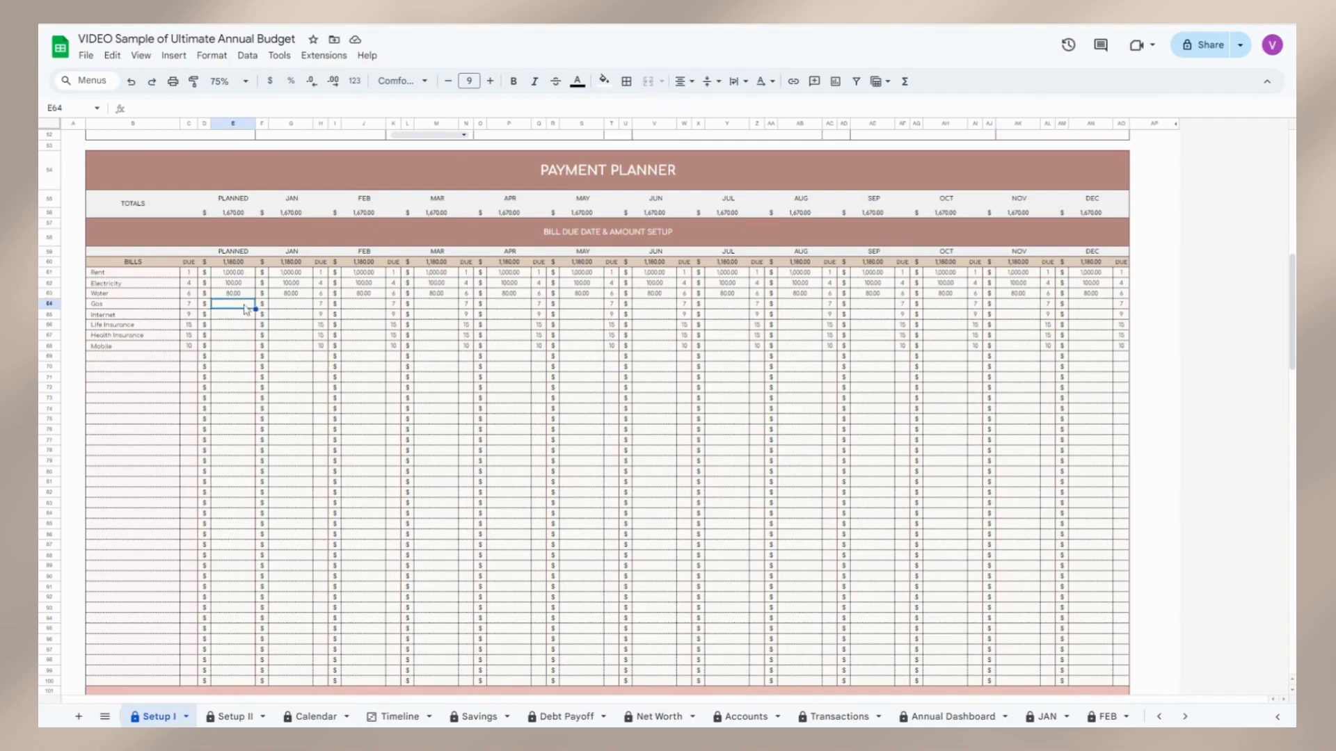
{"action": "type", "text": "60"}
{"action": "key", "text": "Return"}
{"action": "type", "text": "50"}
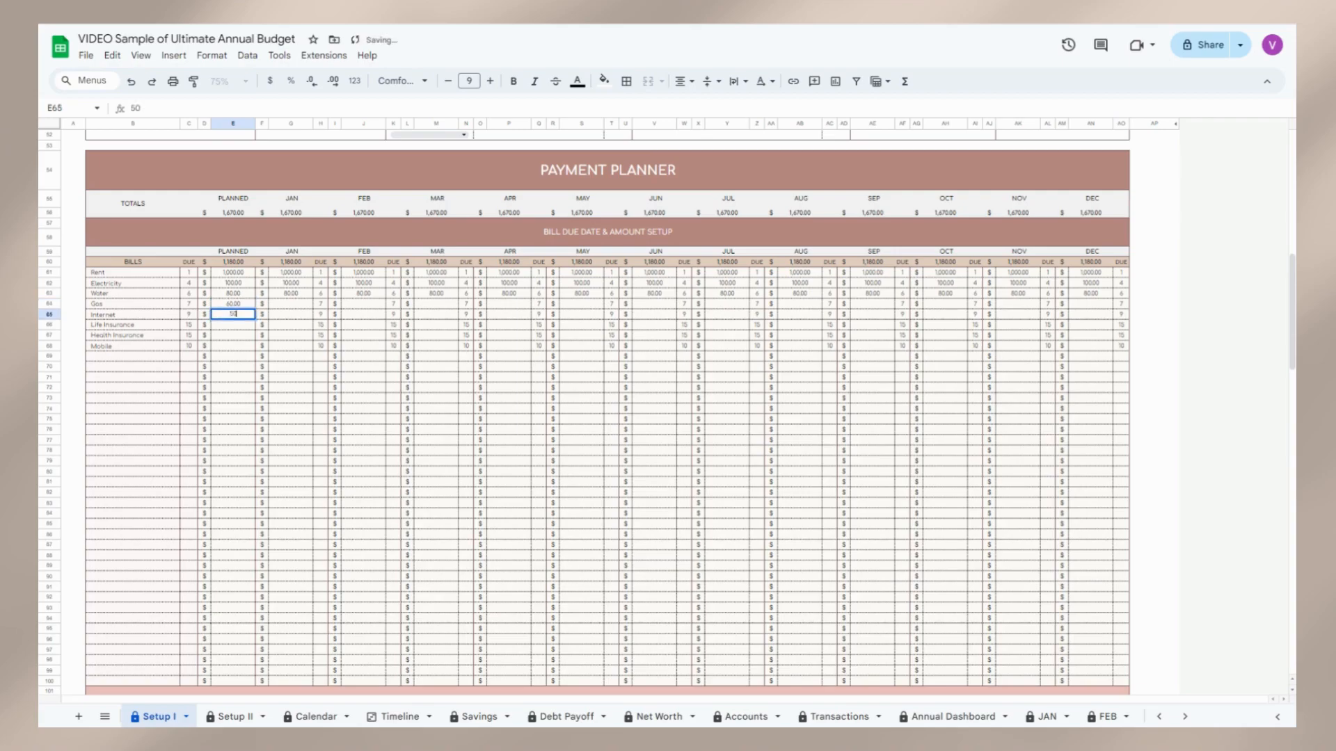
{"action": "key", "text": "Return"}
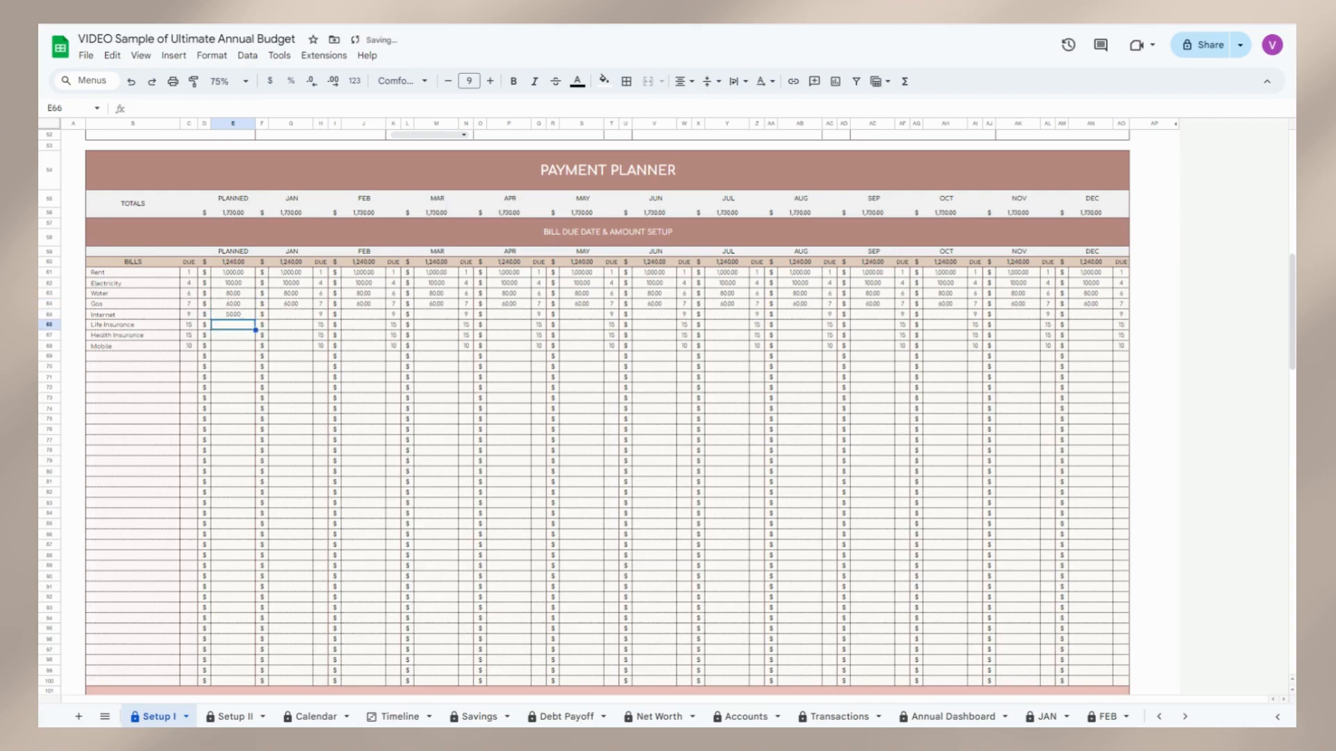
Step: Set the planned bill amounts to 80 for Life Insurance, 500 for Health Insurance and 40 for Mobile
{"action": "type", "text": "80"}
{"action": "key", "text": "Return"}
{"action": "type", "text": "500"}
{"action": "key", "text": "Return"}
{"action": "type", "text": "40"}
{"action": "key", "text": "Return"}
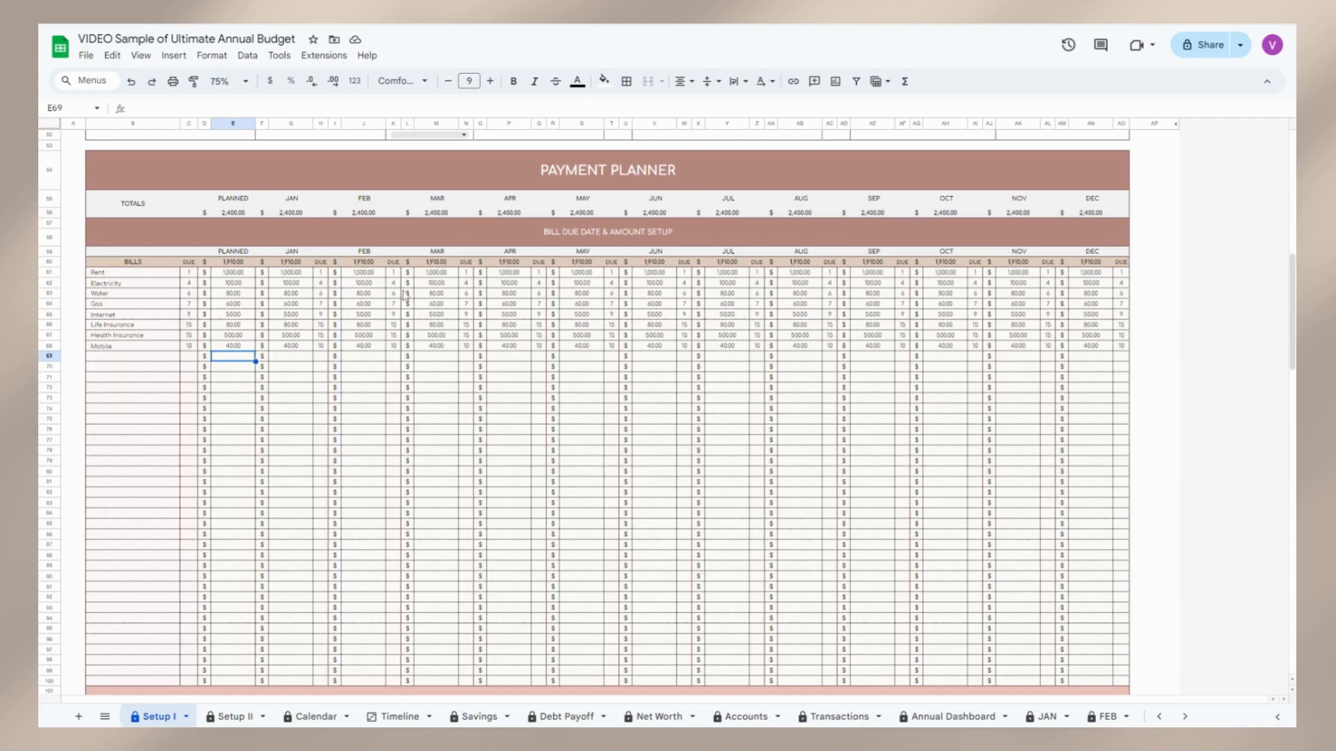
Step: In the subscriptions section of the Payment Planner, set the planned amounts to 10 for Netflix and 15 for Spotify
{"action": "scroll", "coordinate": [233, 393], "scroll_direction": "down", "scroll_amount": 2}
{"action": "scroll", "coordinate": [232, 392], "scroll_direction": "down", "scroll_amount": 6}
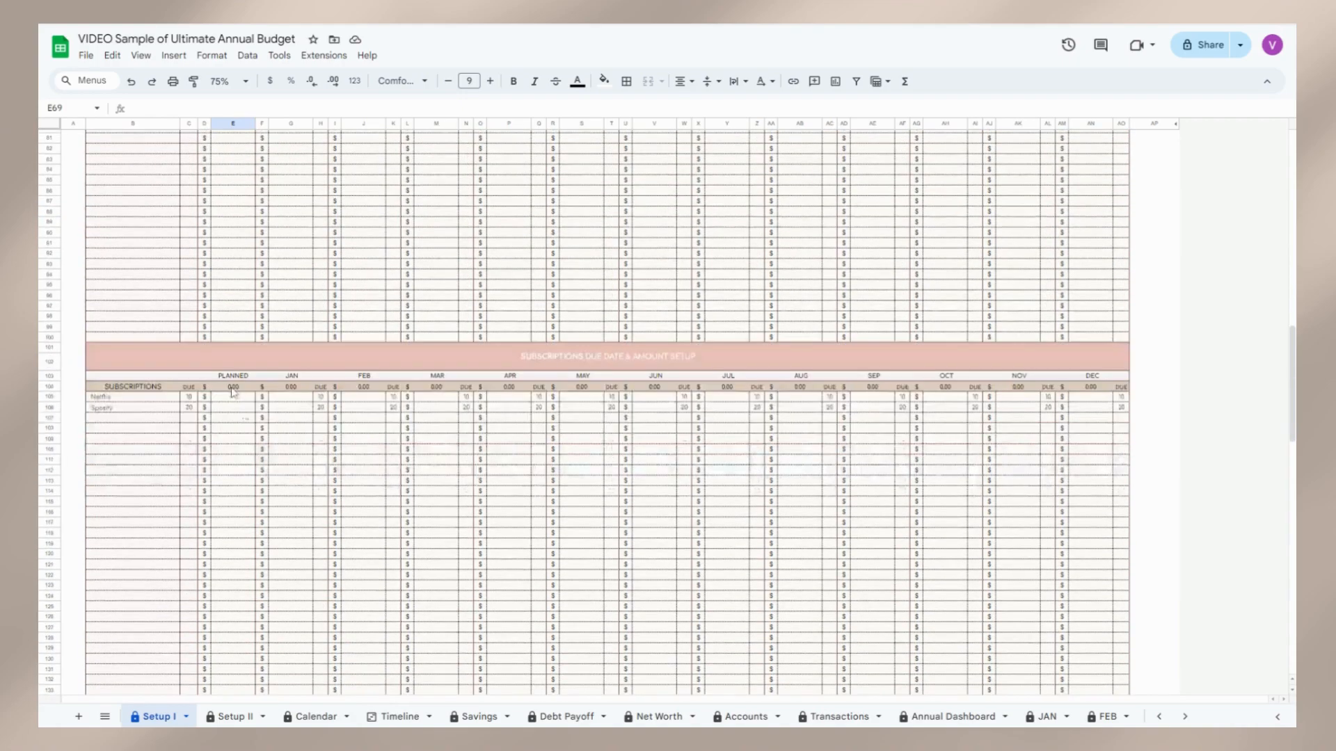
{"action": "left_click", "coordinate": [238, 401]}
{"action": "type", "text": "10"}
{"action": "key", "text": "Return"}
{"action": "type", "text": "15"}
{"action": "key", "text": "Return"}
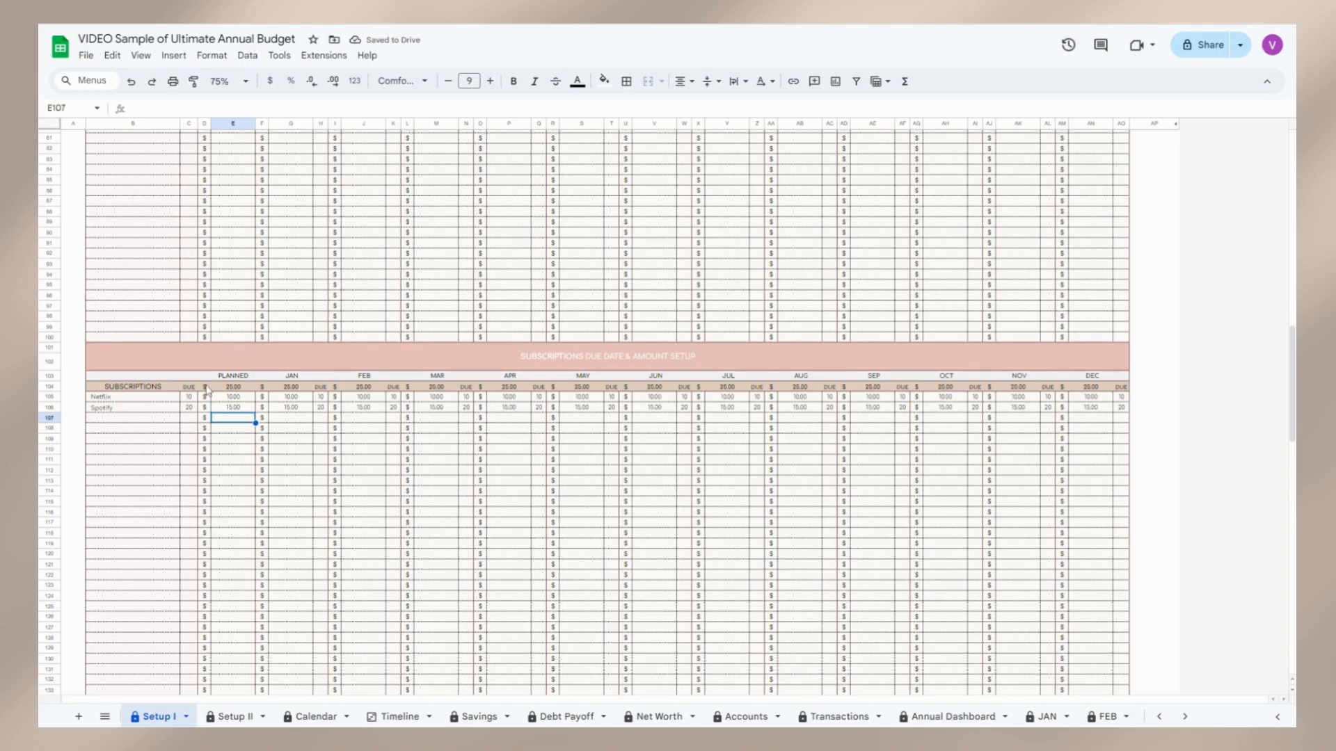
Step: In the irregular bills section, enter a January amount of 700 with due day 5 for Car Insurance
{"action": "scroll", "coordinate": [206, 391], "scroll_direction": "down", "scroll_amount": 5}
{"action": "scroll", "coordinate": [207, 389], "scroll_direction": "down", "scroll_amount": 3}
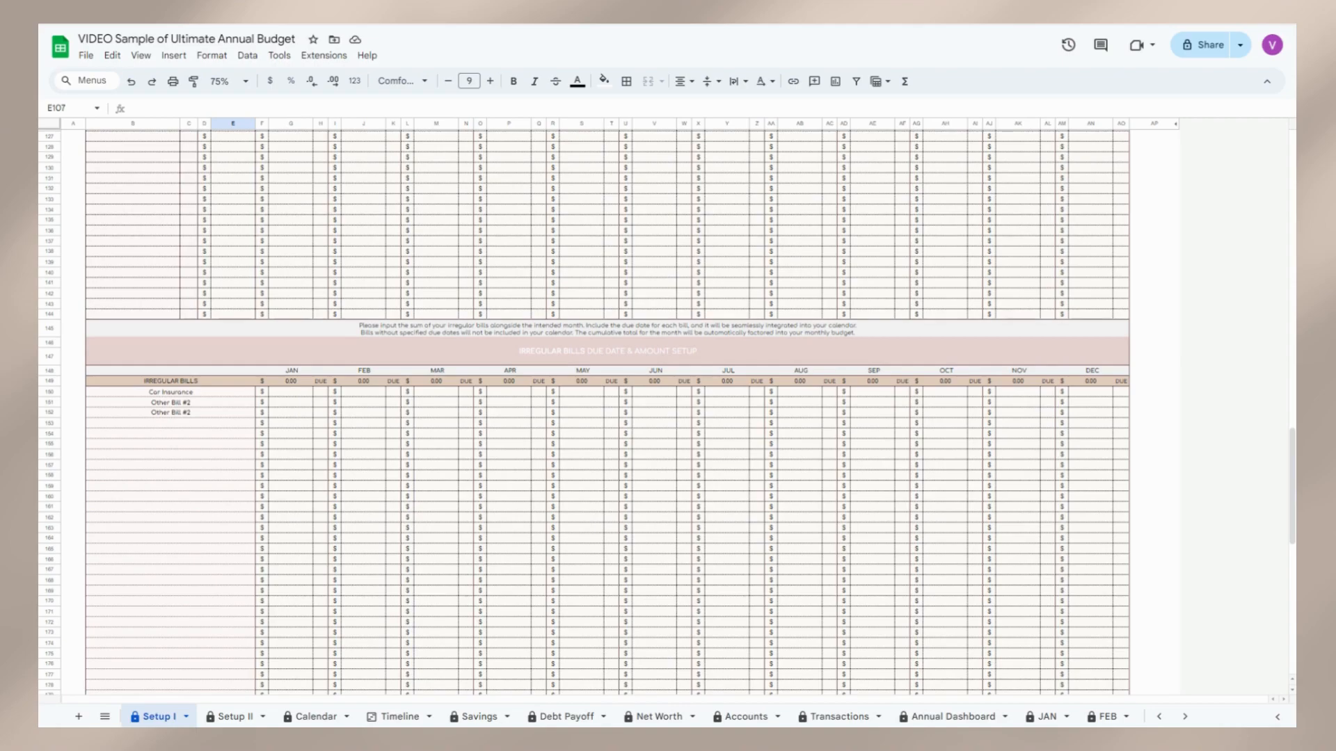
{"action": "left_click", "coordinate": [298, 397]}
{"action": "type", "text": "700"}
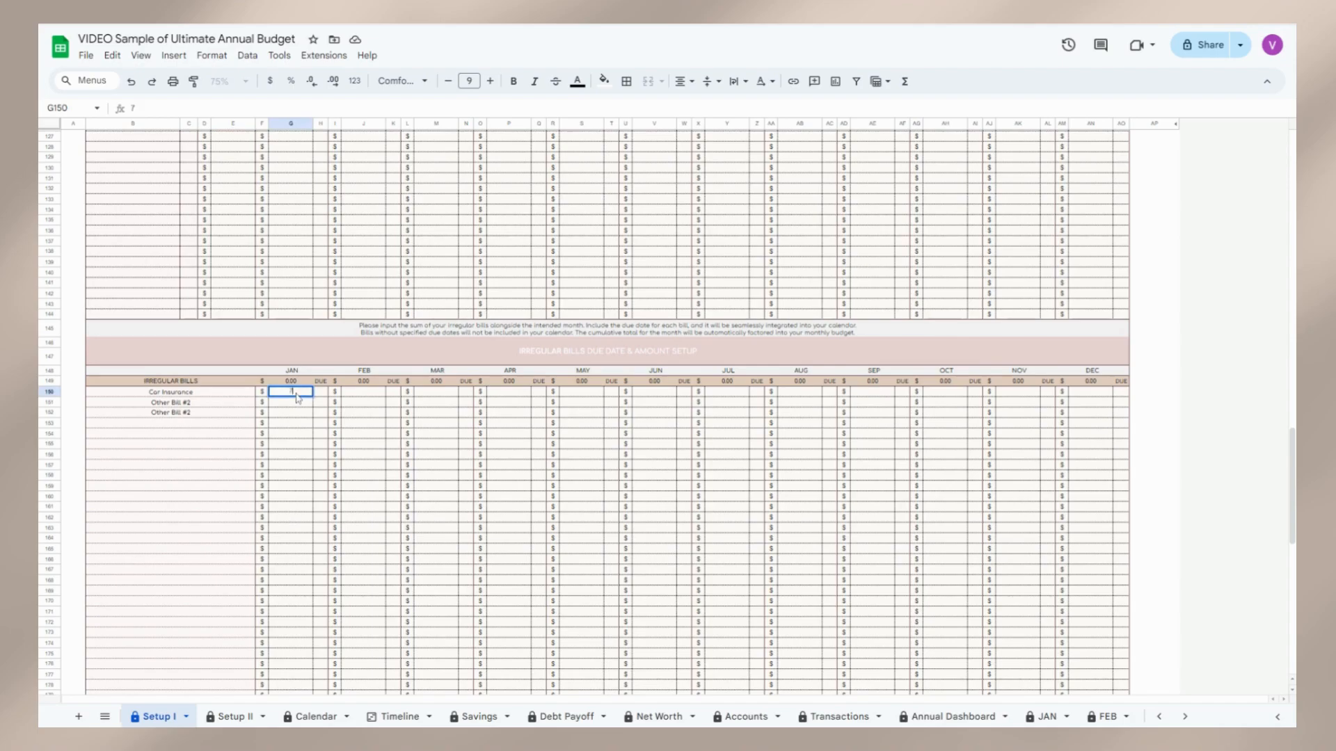
{"action": "key", "text": "Return"}
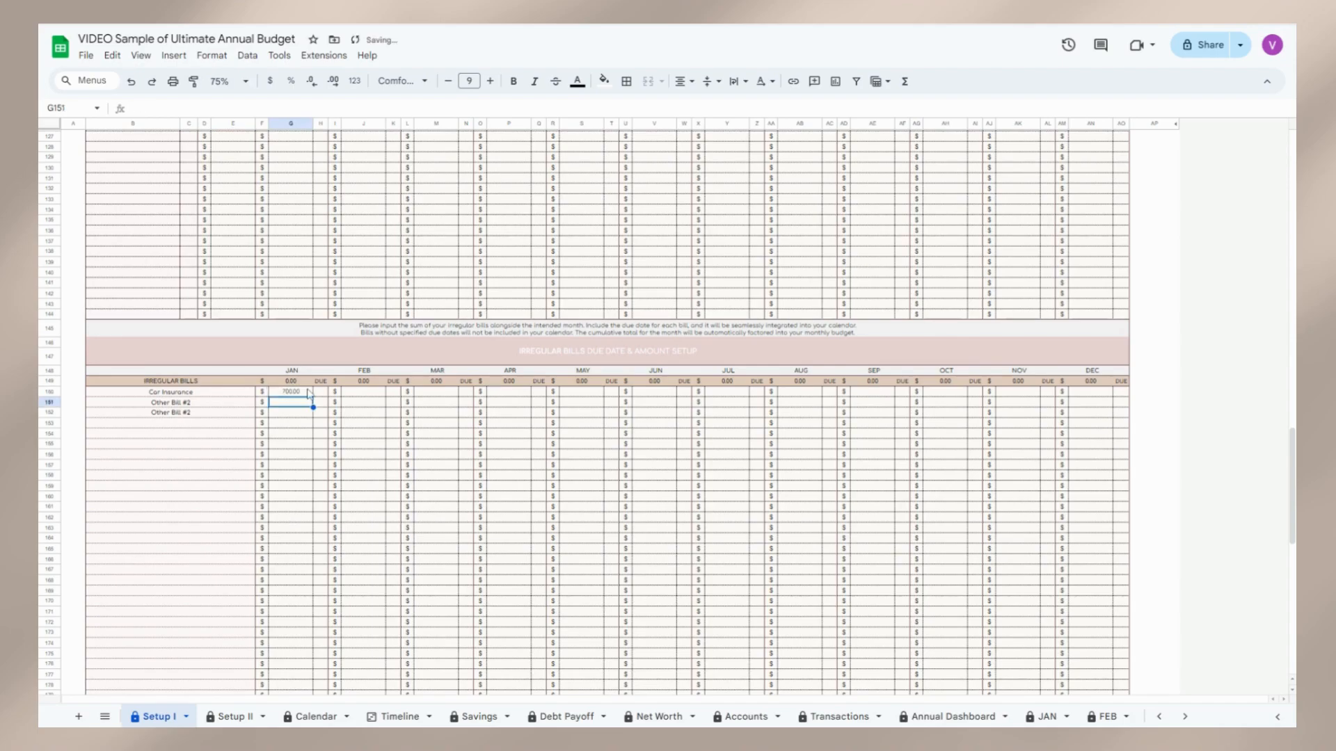
{"action": "left_click", "coordinate": [324, 395]}
{"action": "type", "text": "5"}
{"action": "key", "text": "Return"}
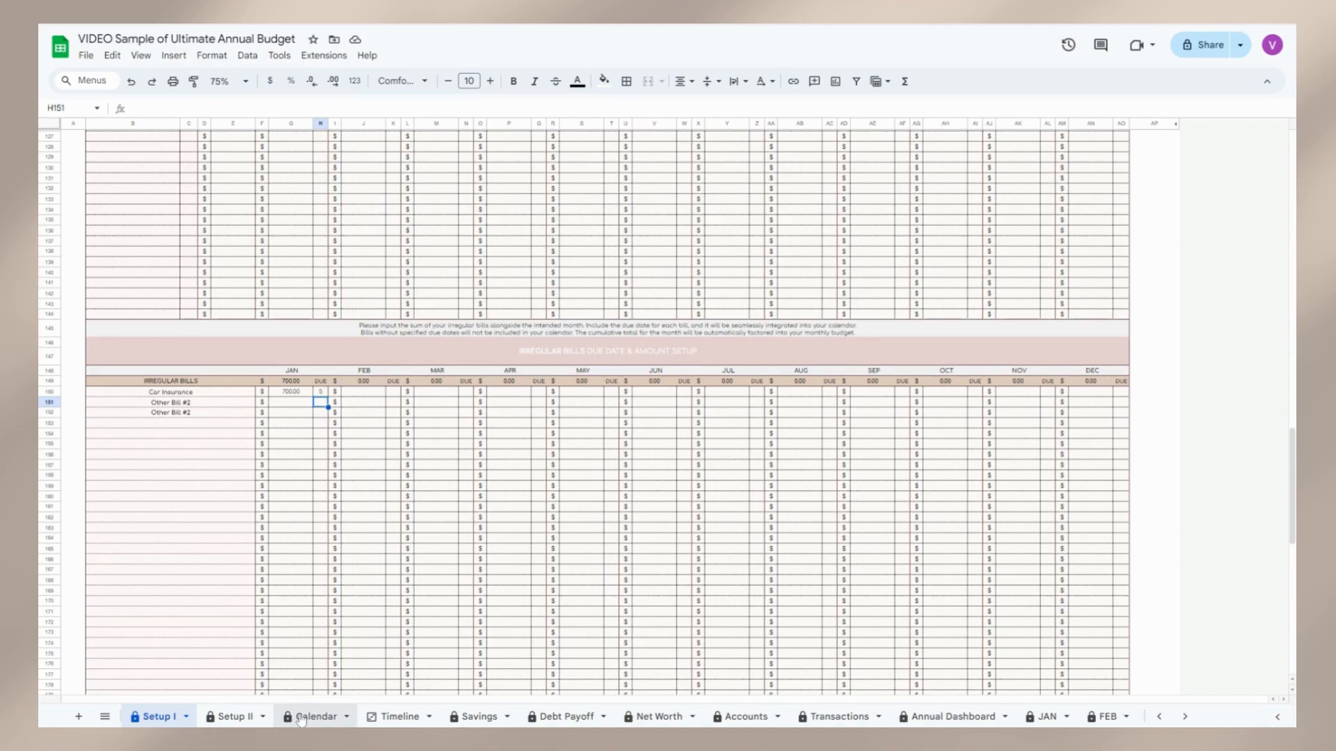
Step: Enter a January amount of 40 with due day 10 for the first Other Bill #2 row
{"action": "left_click", "coordinate": [297, 405]}
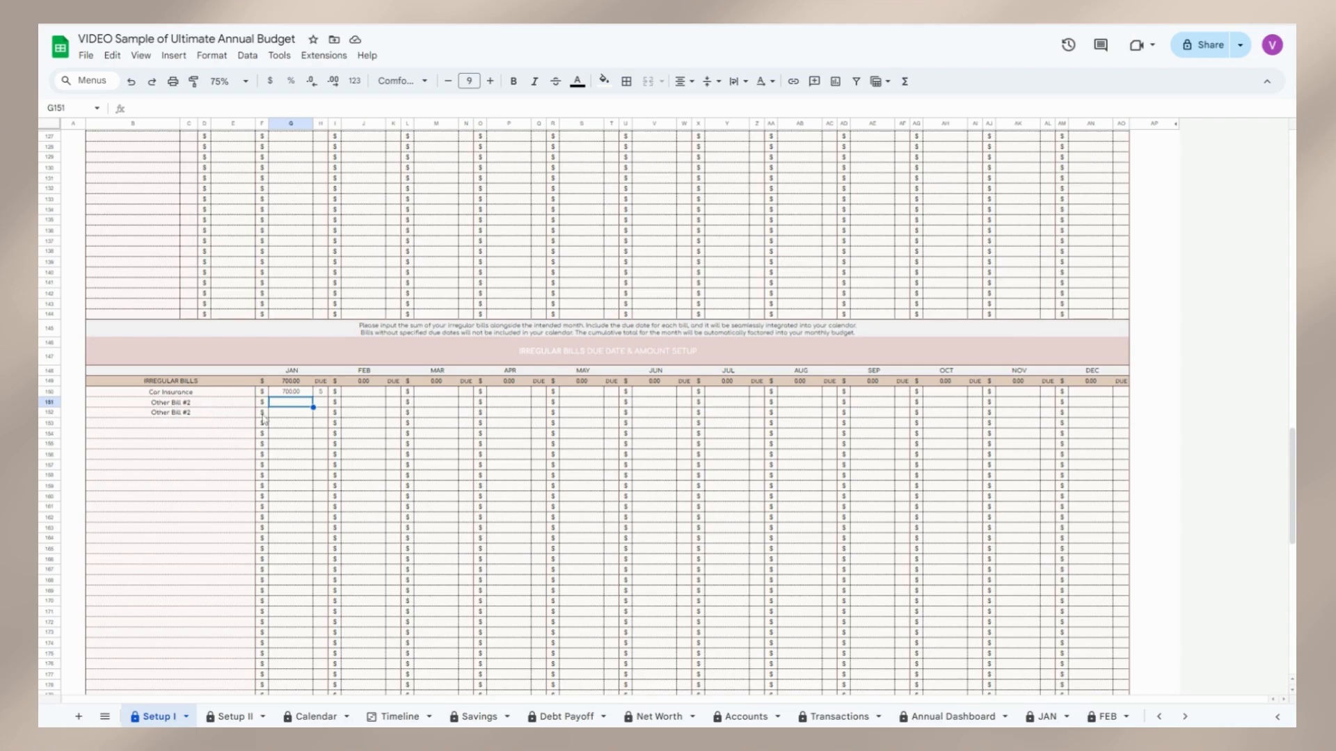
{"action": "type", "text": "40"}
{"action": "key", "text": "Return"}
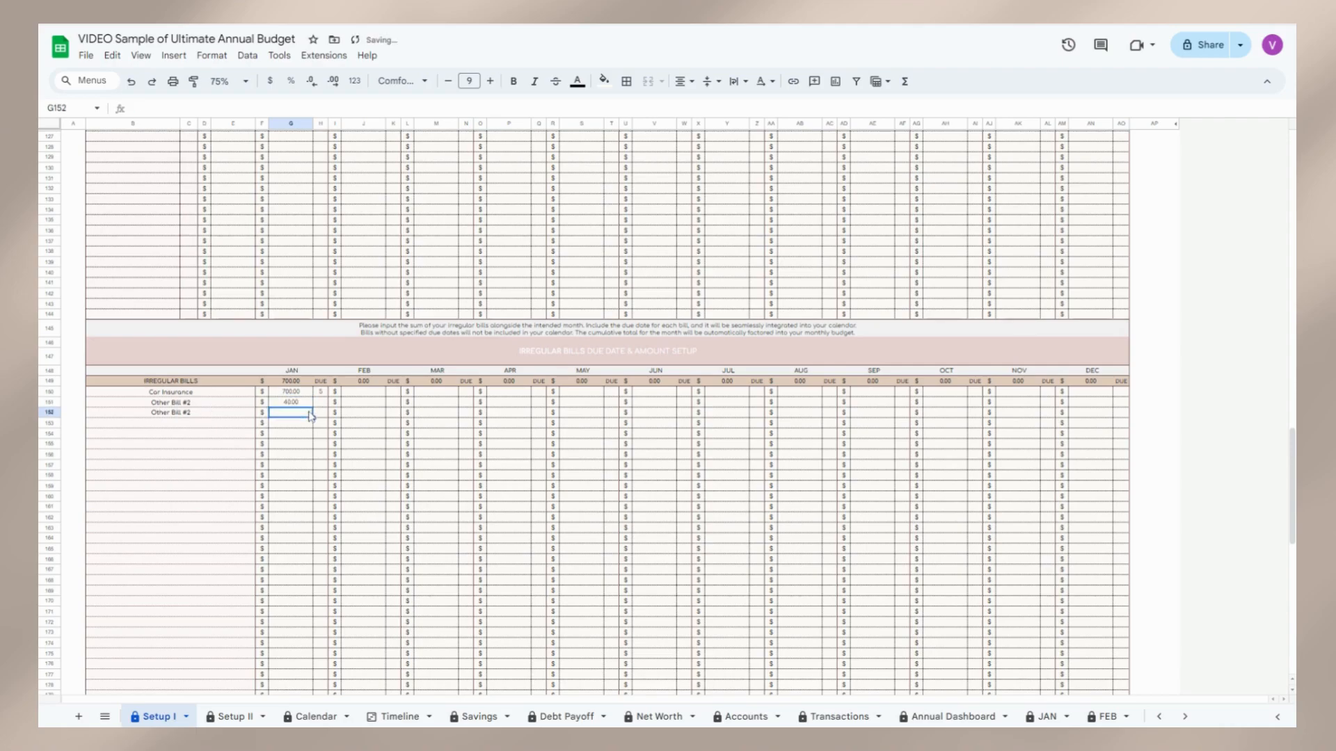
{"action": "left_click", "coordinate": [323, 404]}
{"action": "type", "text": "10"}
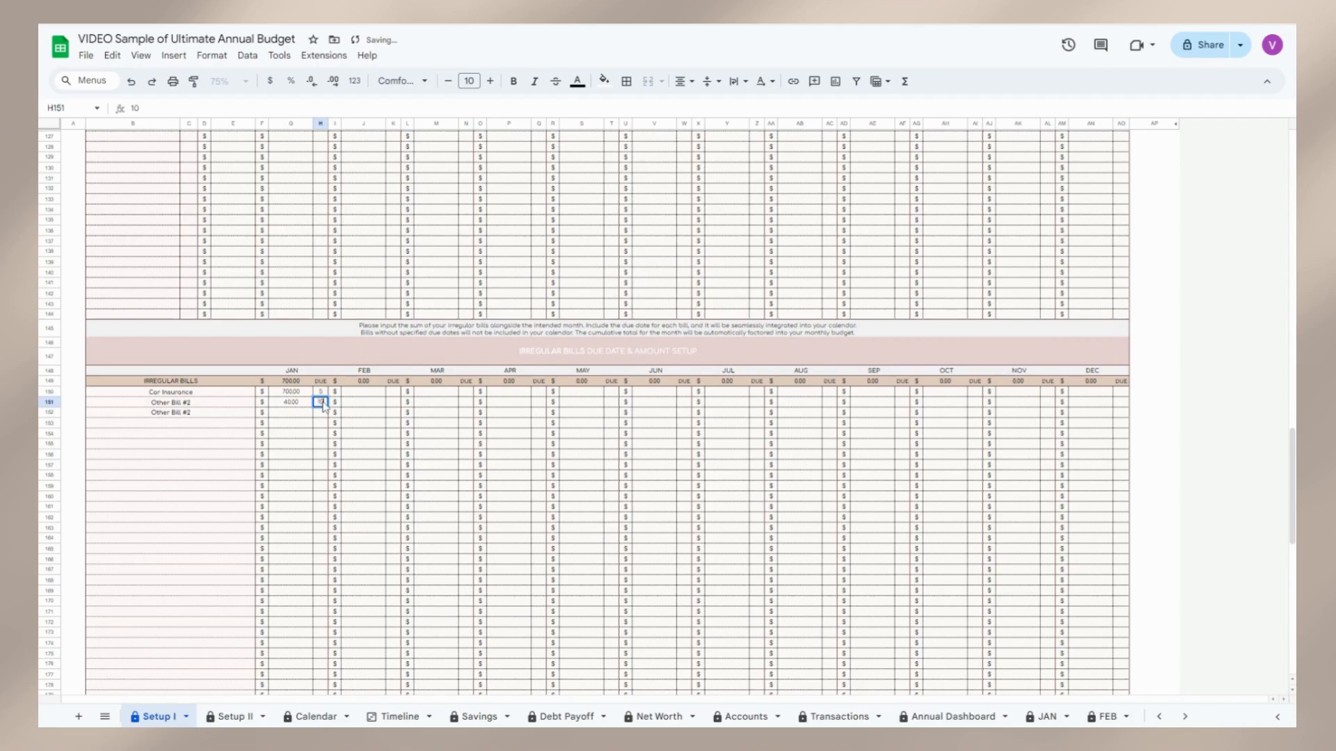
{"action": "key", "text": "Return"}
Step: Enter an April amount of 40 with due day 10 for the first Other Bill #2 row
{"action": "left_click", "coordinate": [505, 406]}
{"action": "type", "text": "40"}
{"action": "key", "text": "Return"}
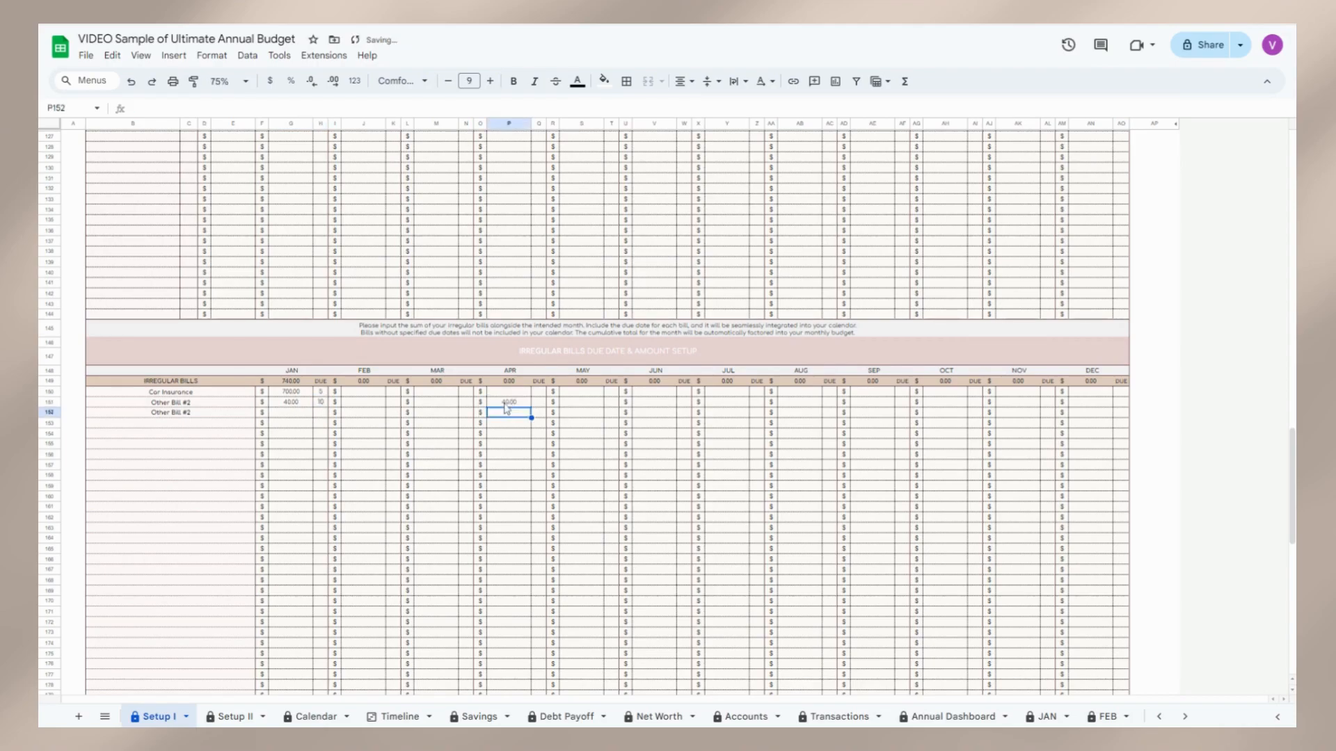
{"action": "left_click", "coordinate": [542, 404]}
{"action": "type", "text": "10"}
{"action": "key", "text": "Return"}
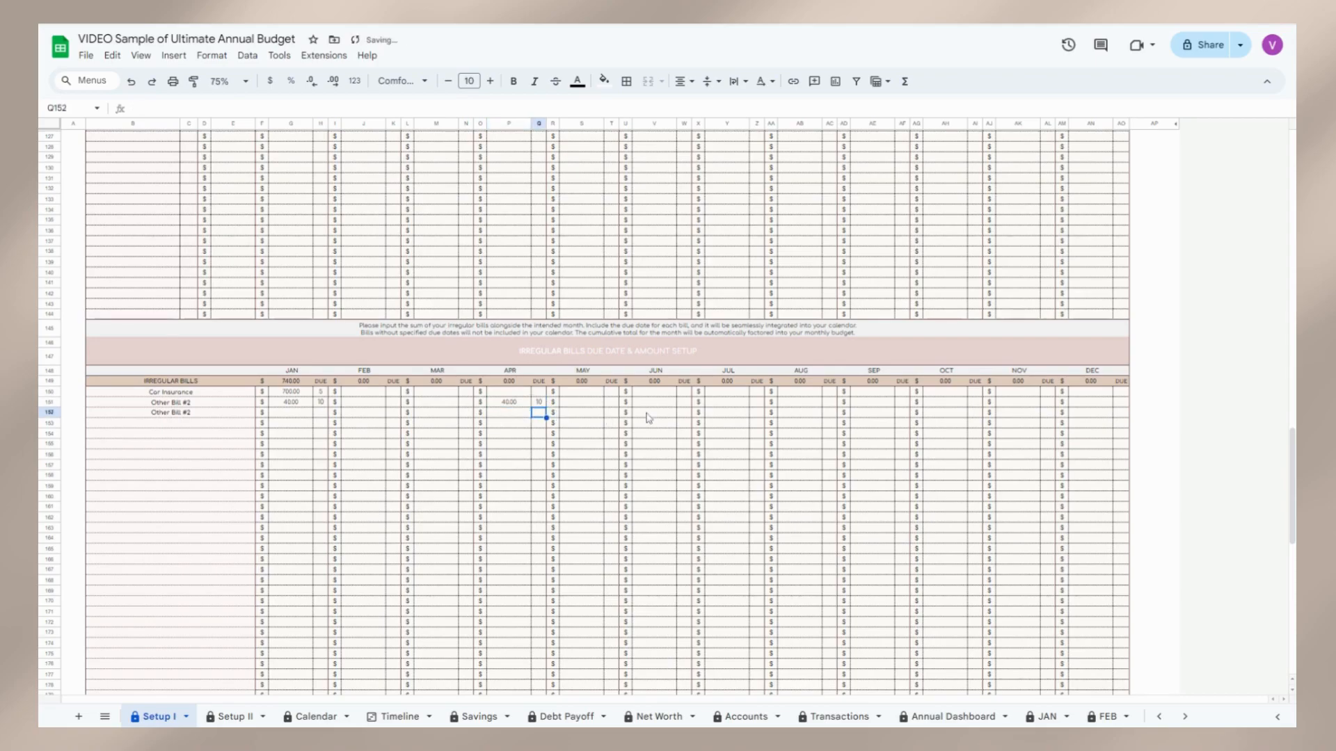
Step: Enter a July amount of 40 with due day 10 for the first Other Bill #2 row
{"action": "left_click", "coordinate": [738, 403]}
{"action": "type", "text": "40"}
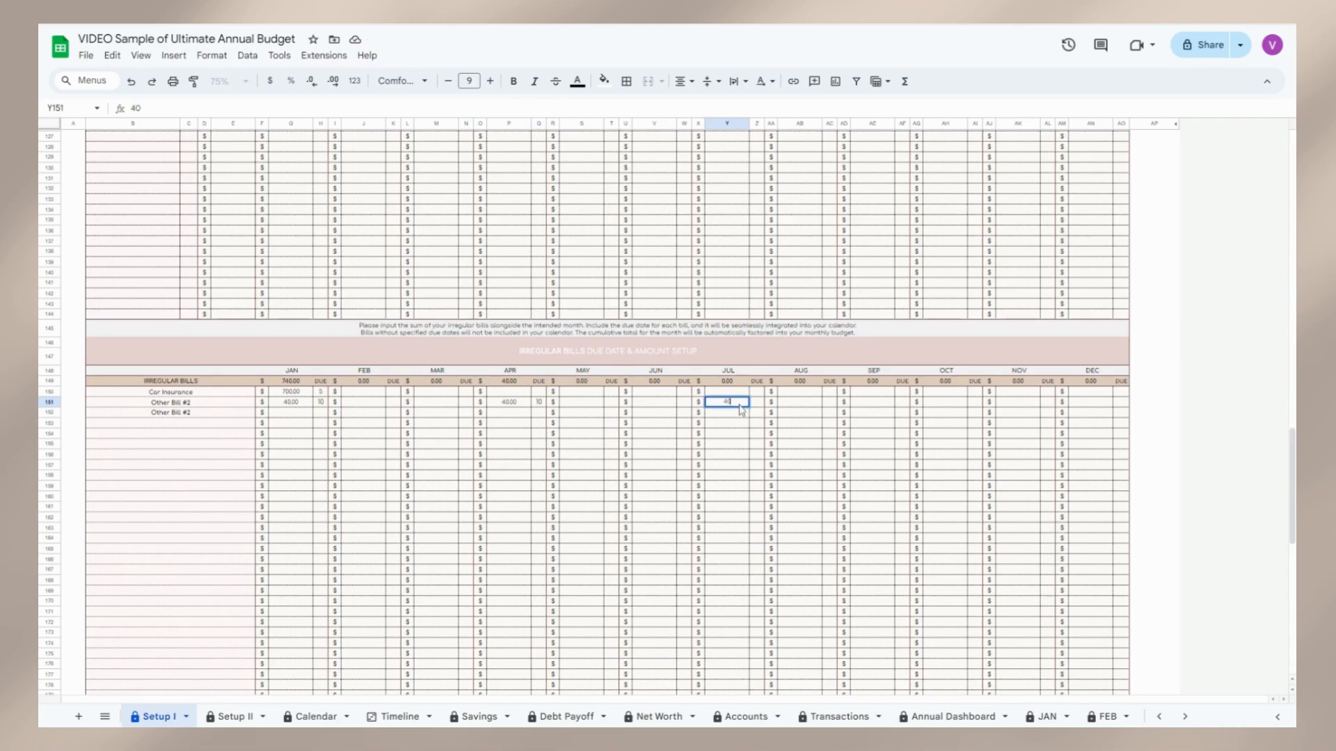
{"action": "left_click", "coordinate": [757, 402]}
{"action": "type", "text": "10"}
{"action": "key", "text": "Return"}
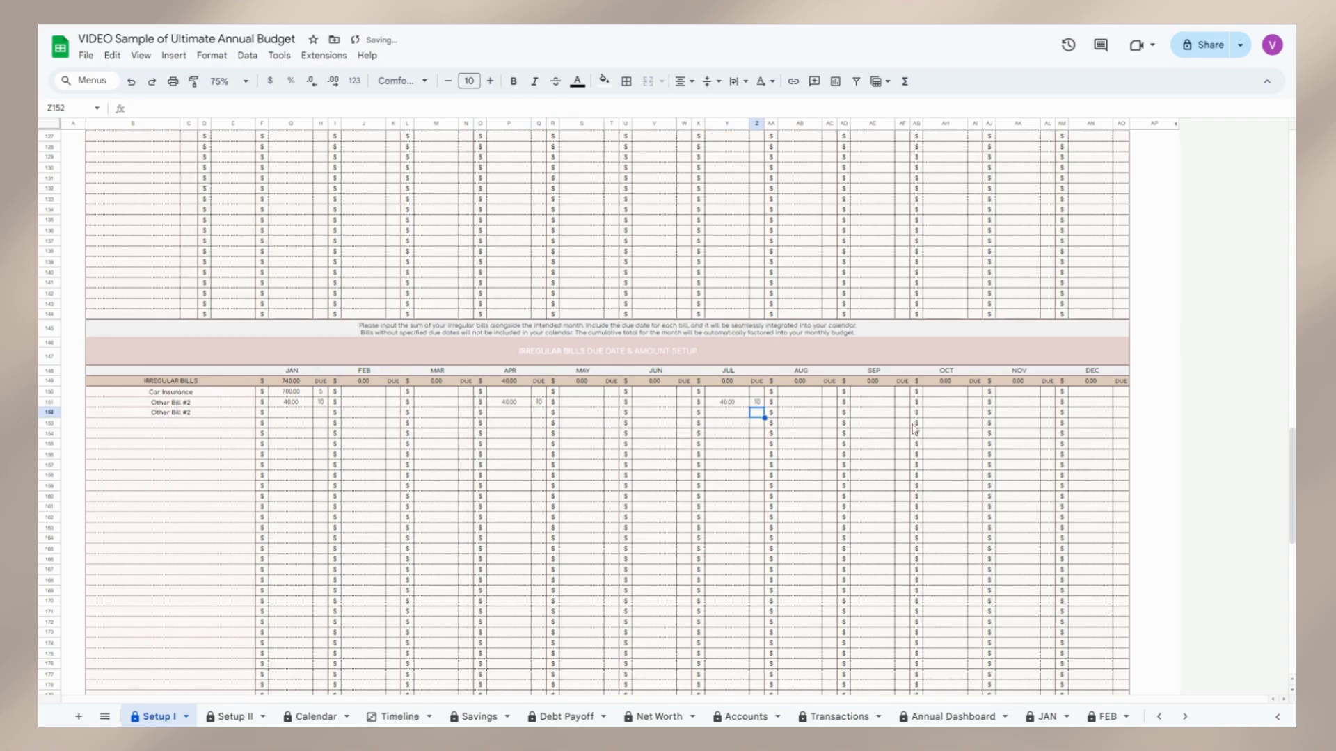
Step: Enter an October amount of 40 with due day 10 for the first Other Bill #2 row
{"action": "left_click", "coordinate": [952, 403]}
{"action": "type", "text": "40"}
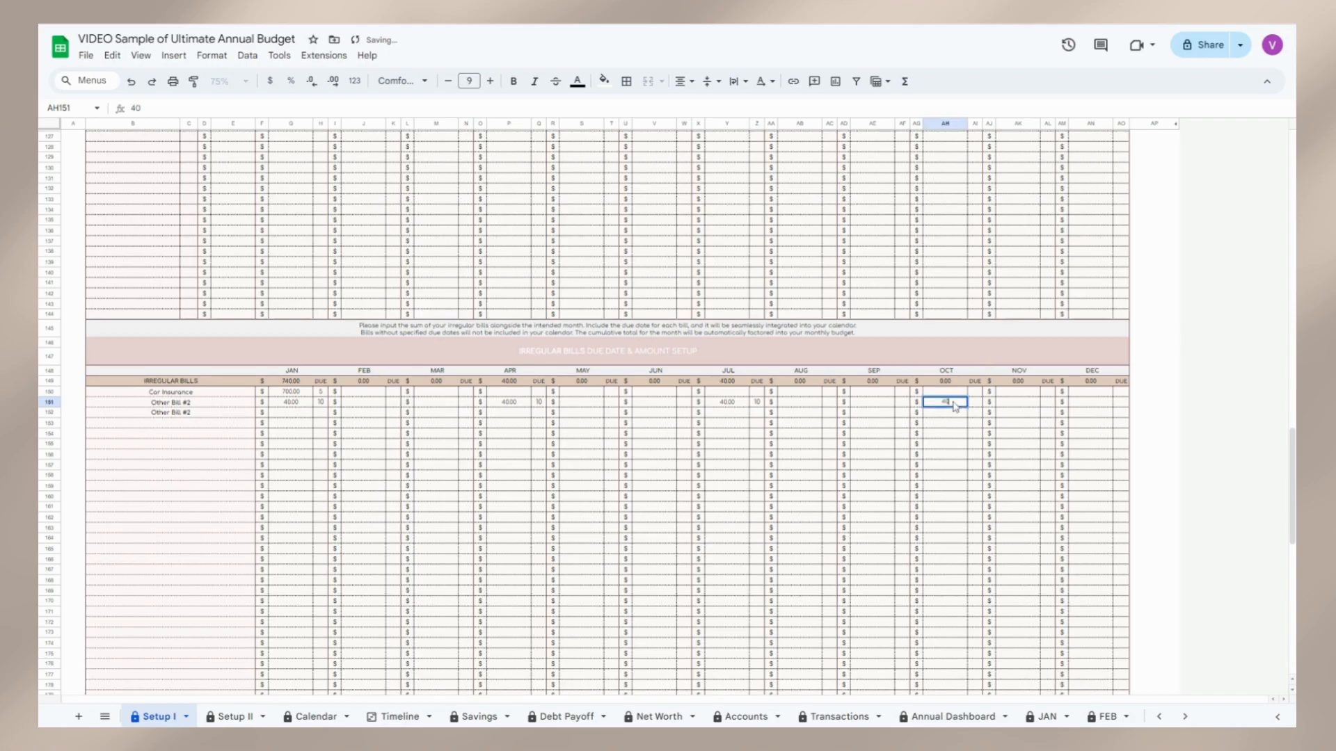
{"action": "key", "text": "Tab"}
{"action": "type", "text": "10"}
{"action": "key", "text": "Return"}
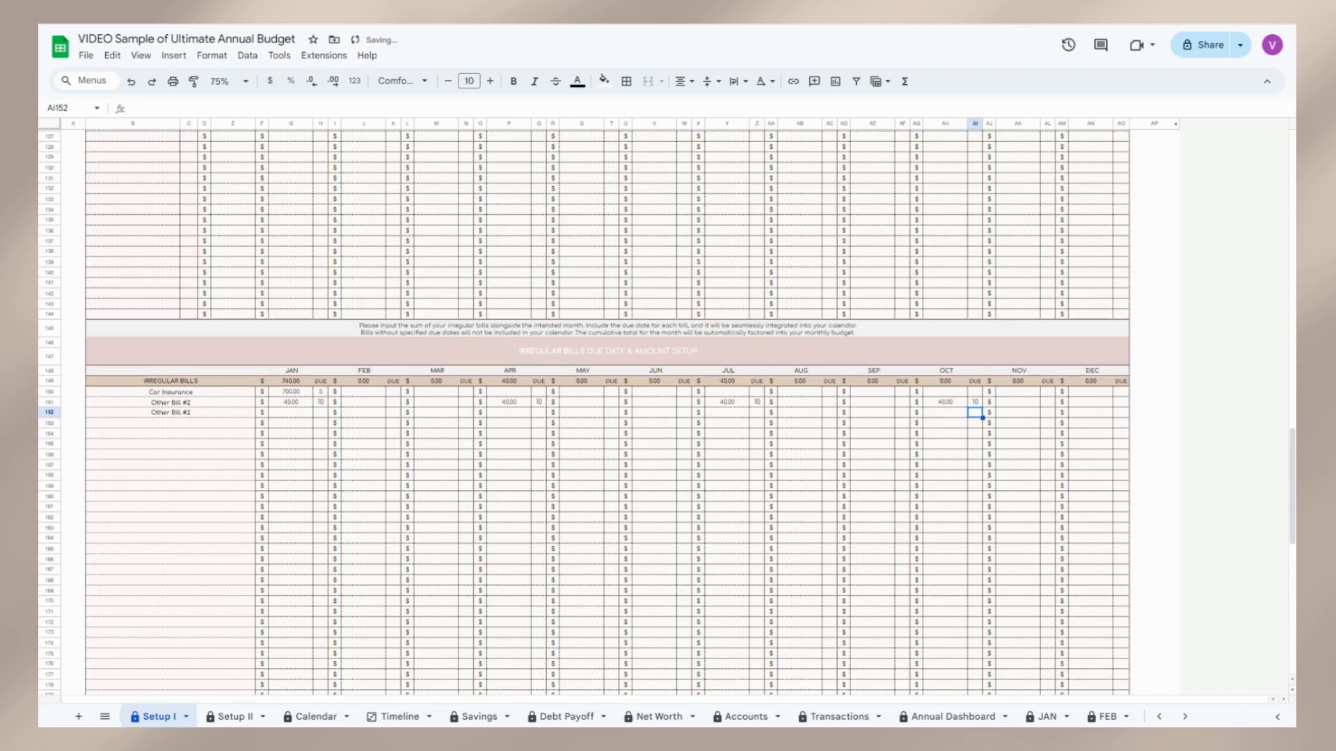
Step: In the debt section of the Payment Planner, set the planned amounts to 100 for Student Loan and 500 for Car Payments
{"action": "scroll", "coordinate": [794, 336], "scroll_direction": "down", "scroll_amount": 5}
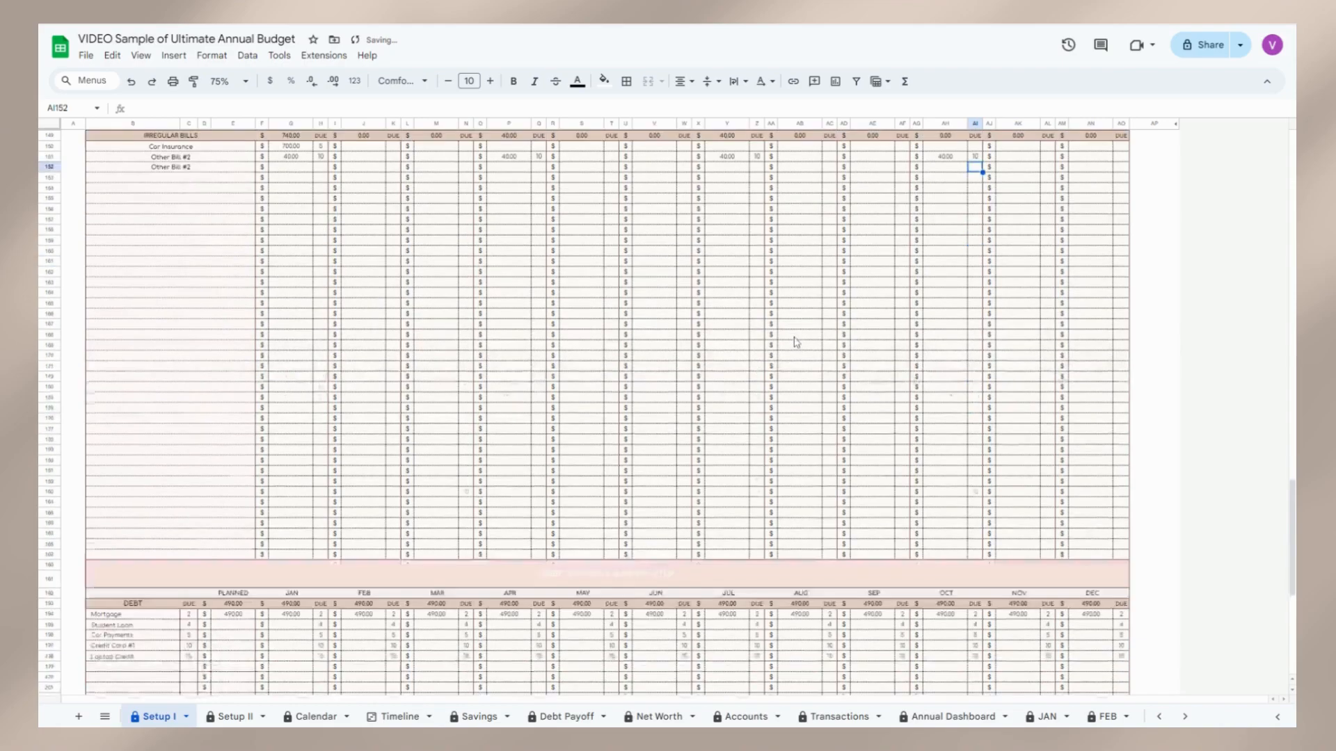
{"action": "scroll", "coordinate": [797, 339], "scroll_direction": "down", "scroll_amount": 3}
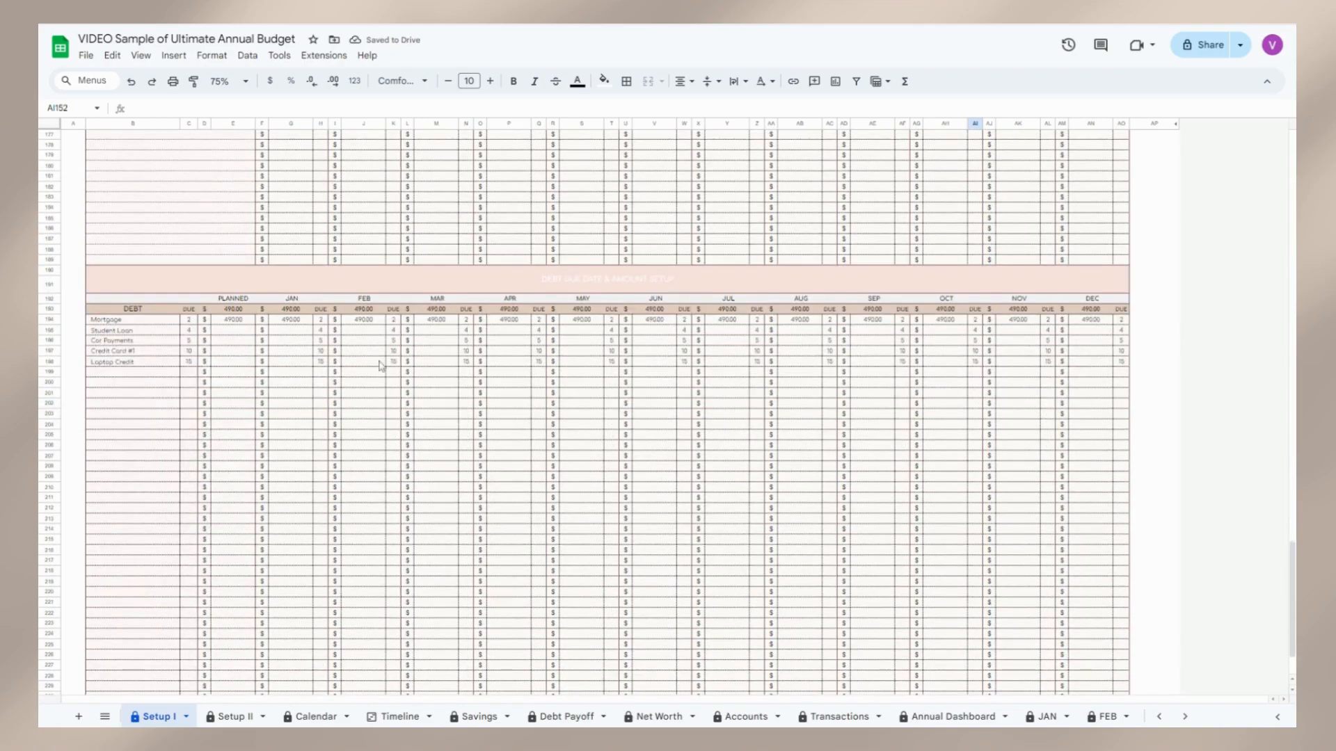
{"action": "left_click", "coordinate": [233, 335]}
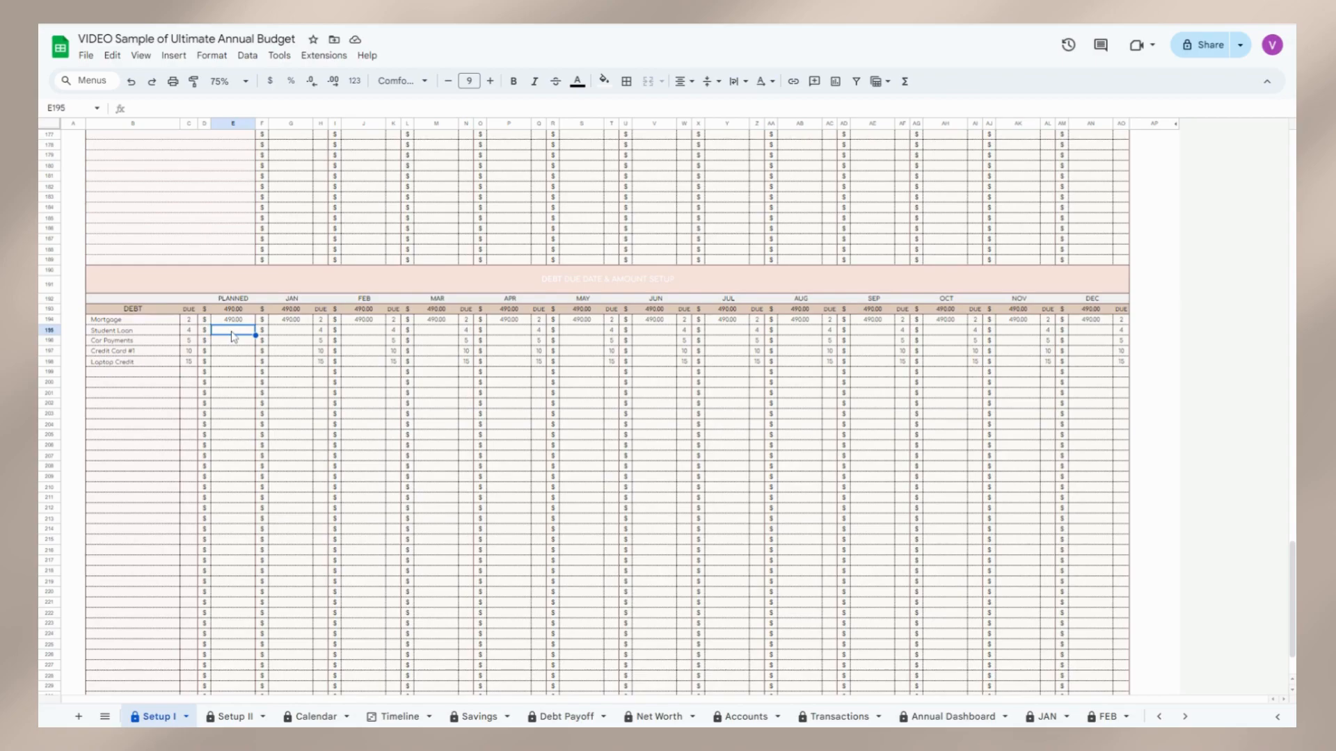
{"action": "type", "text": "100"}
{"action": "key", "text": "Return"}
{"action": "type", "text": "500"}
{"action": "key", "text": "Return"}
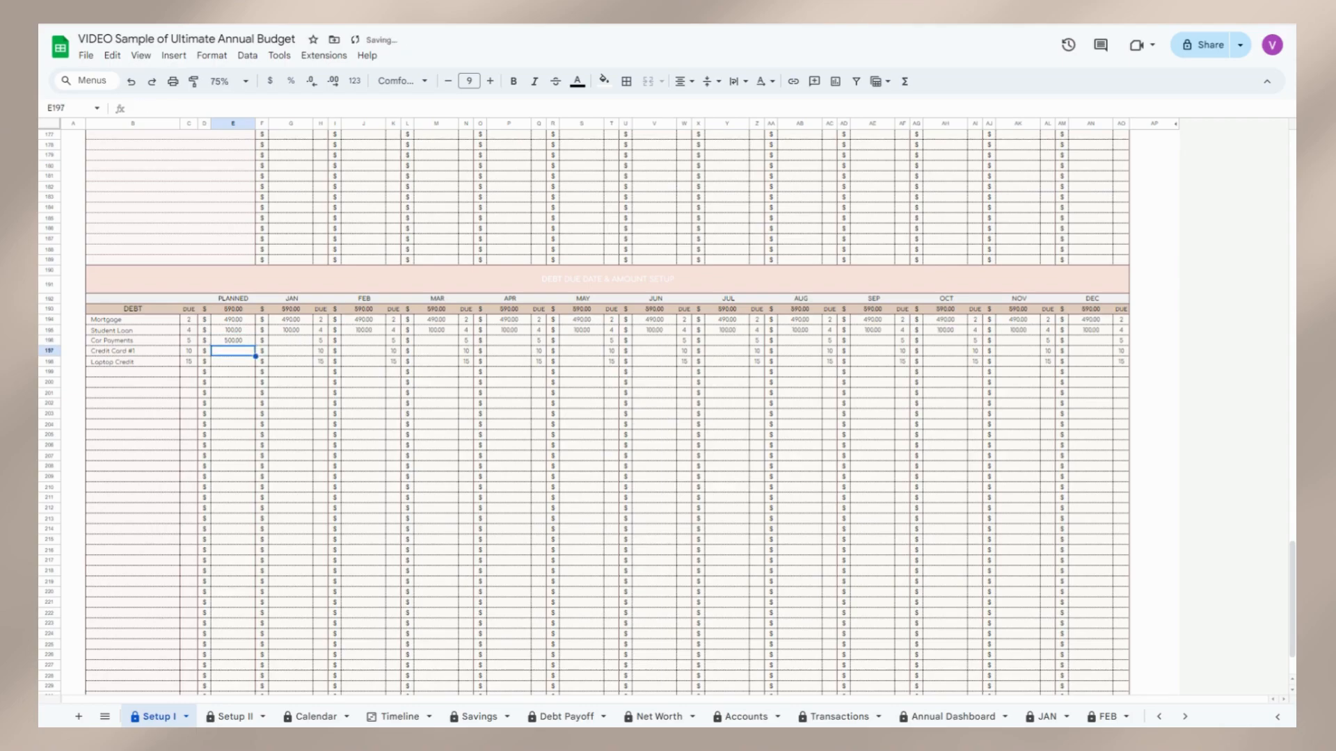
Step: Set the planned debt amounts to 200 for Credit Card #1 and 50 for Laptop Credit
{"action": "type", "text": "200"}
{"action": "key", "text": "Return"}
{"action": "type", "text": "50"}
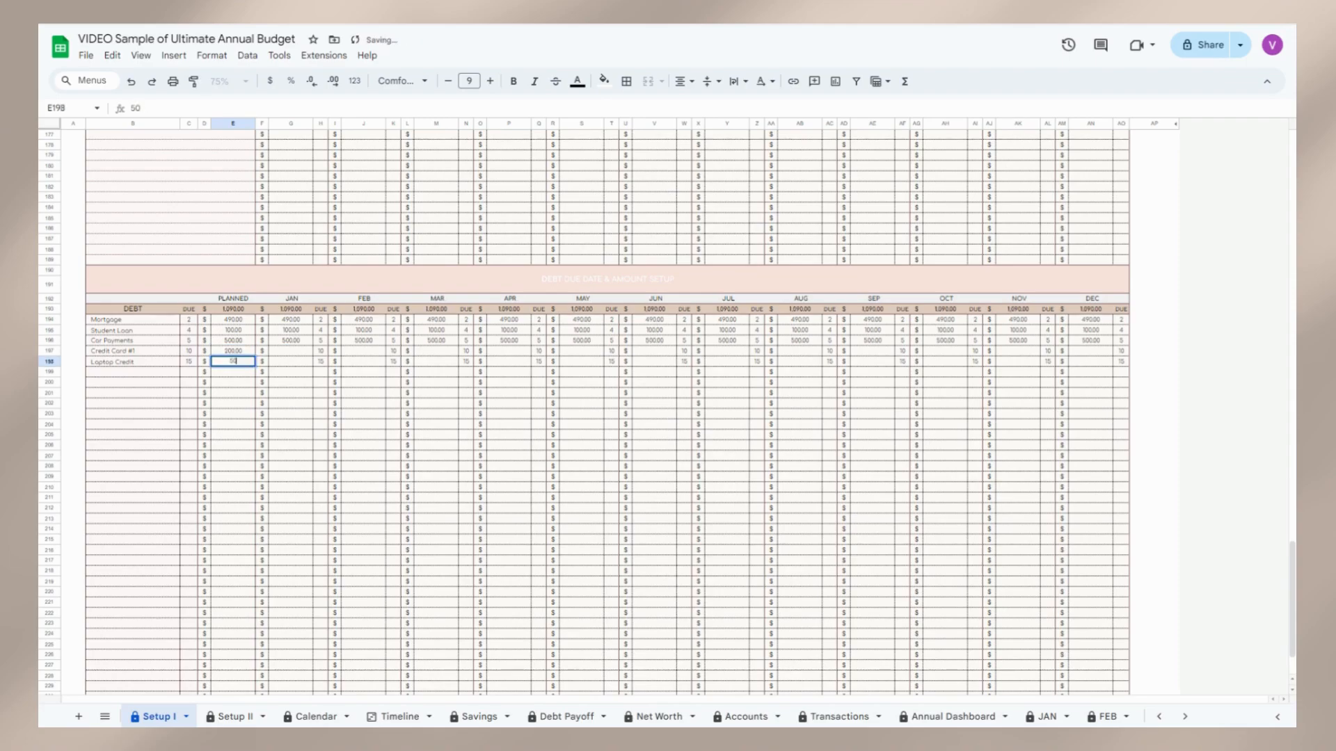
{"action": "key", "text": "Return"}
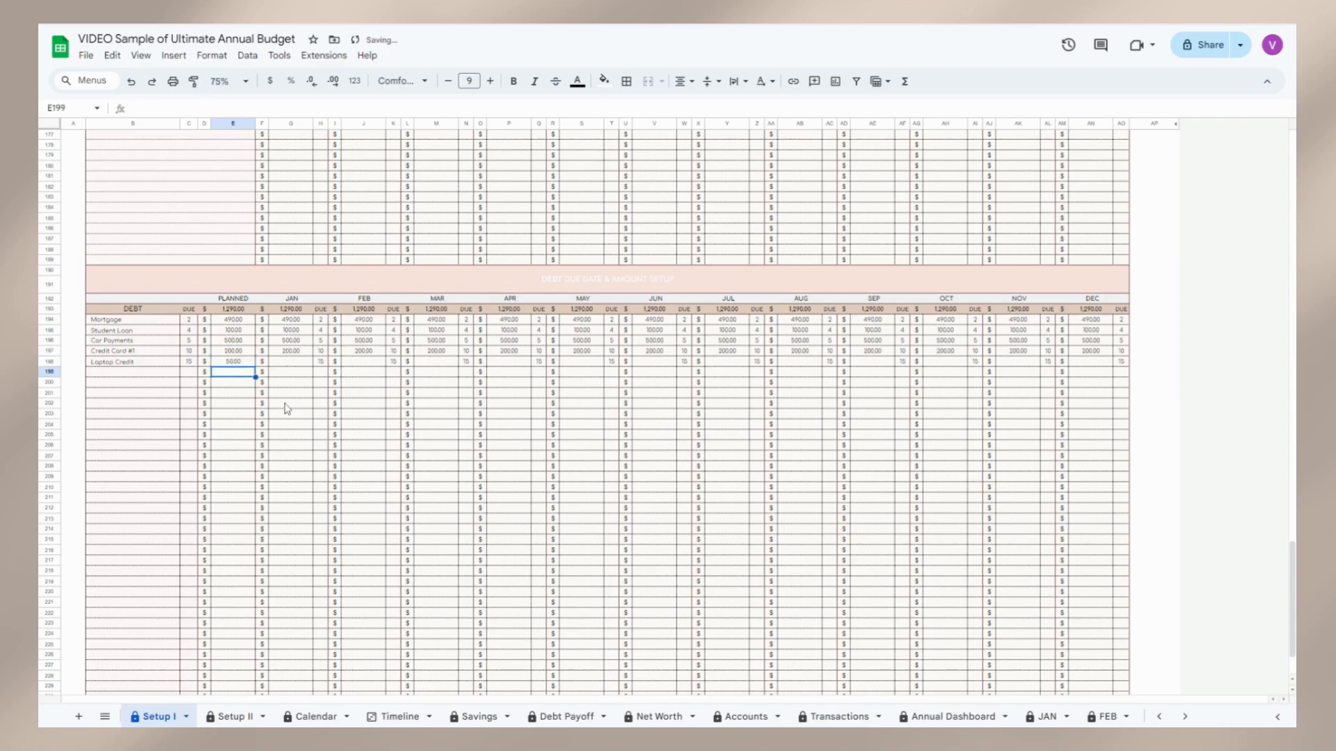
{"action": "scroll", "coordinate": [288, 409], "scroll_direction": "down", "scroll_amount": 2}
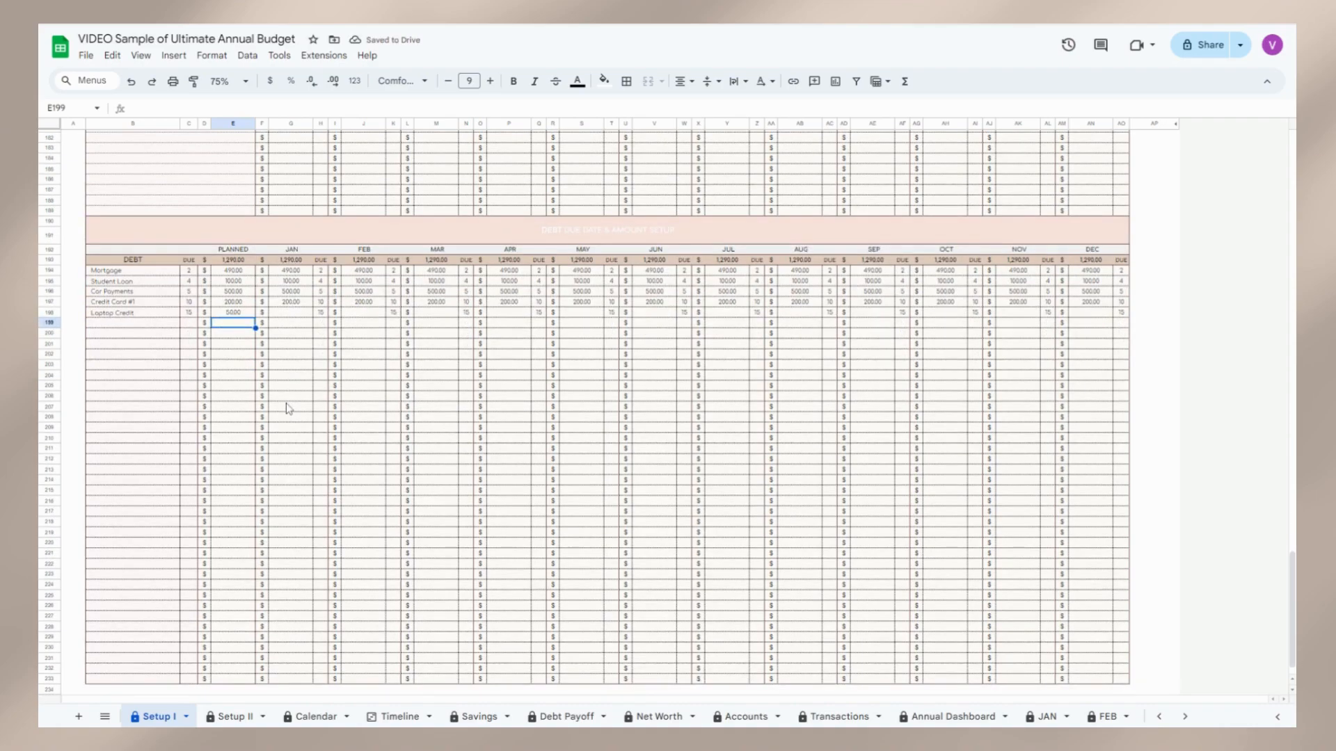
Step: On the Setup II sheet, add Bank Account #5 with a beginning balance of 600 to the bank accounts list
{"action": "left_click", "coordinate": [235, 717]}
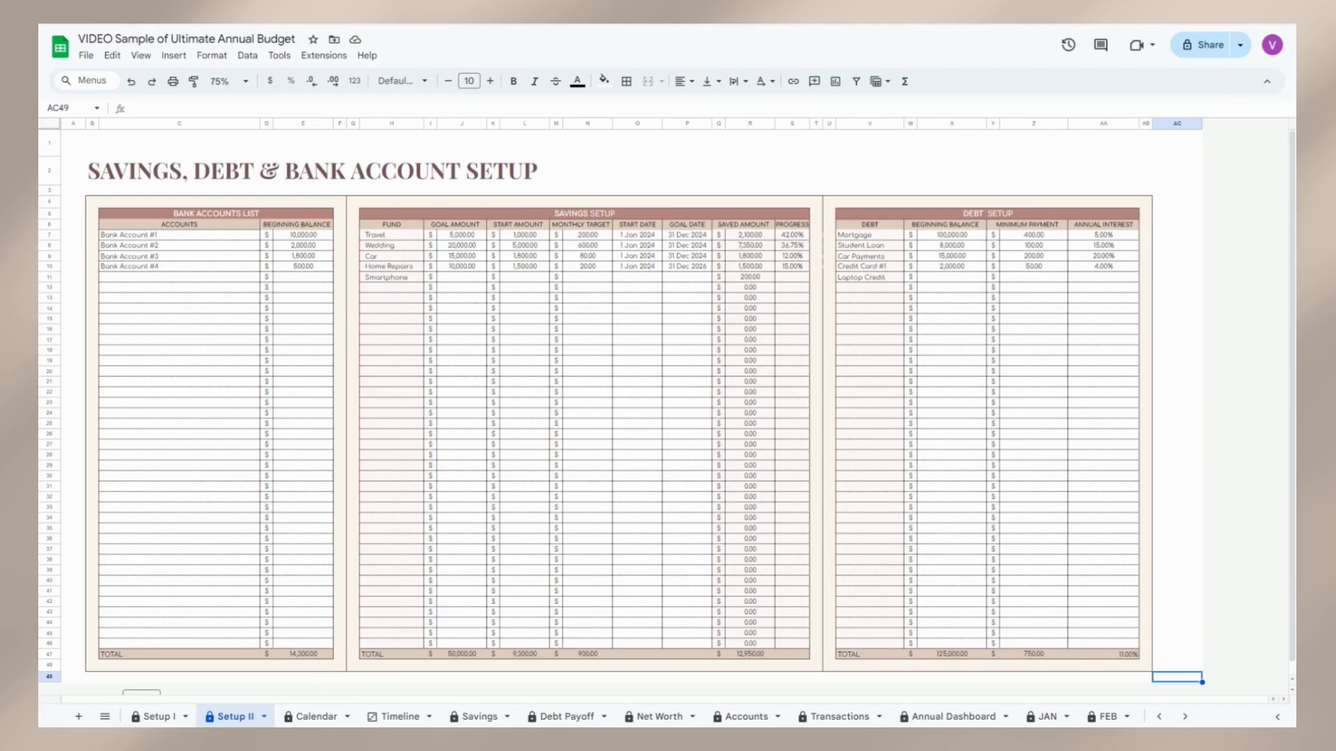
{"action": "left_click", "coordinate": [205, 279]}
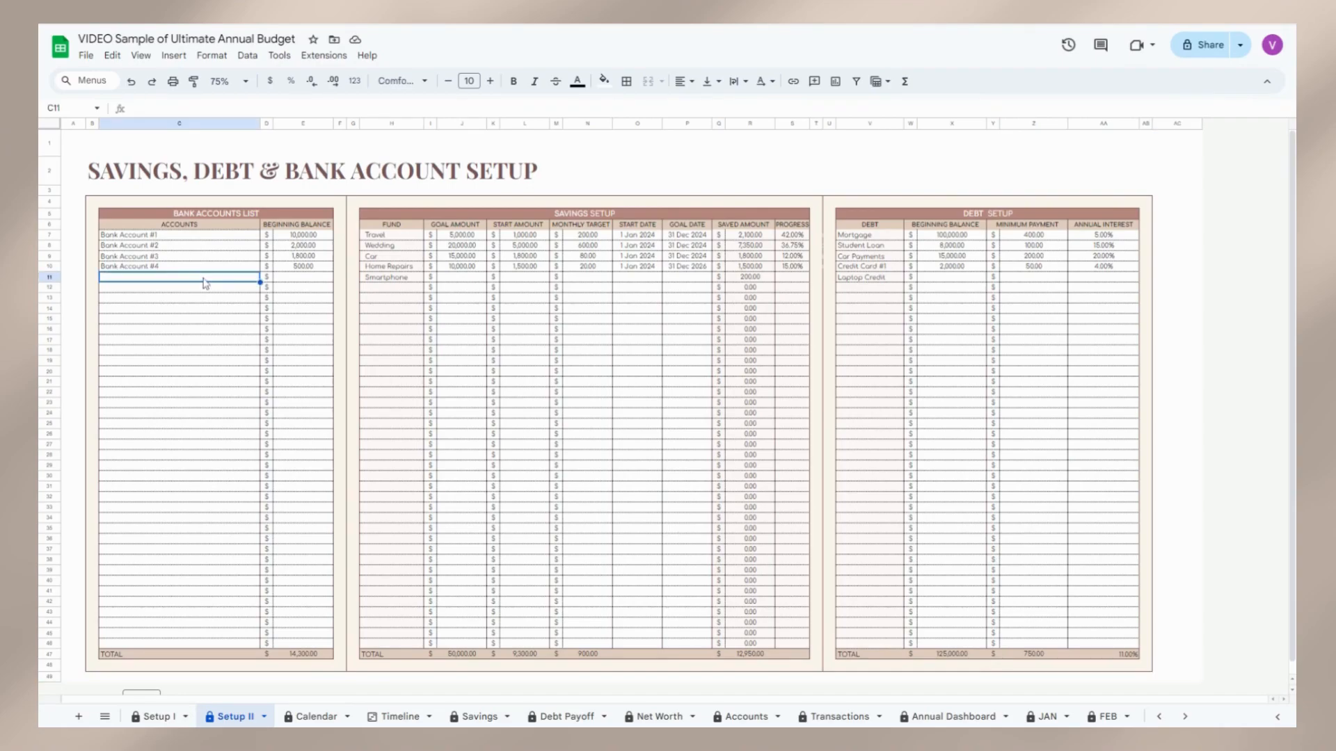
{"action": "type", "text": "Bank Account #5"}
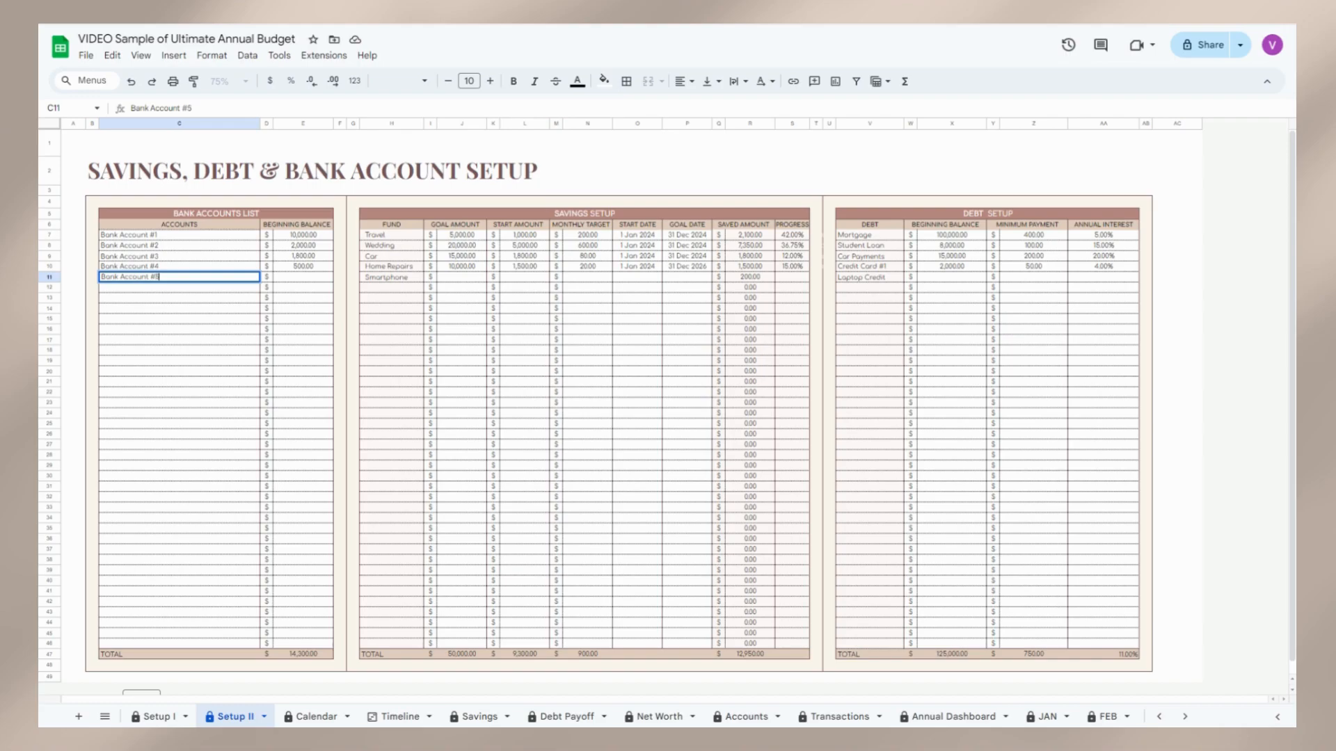
{"action": "left_click", "coordinate": [303, 279]}
{"action": "type", "text": "600"}
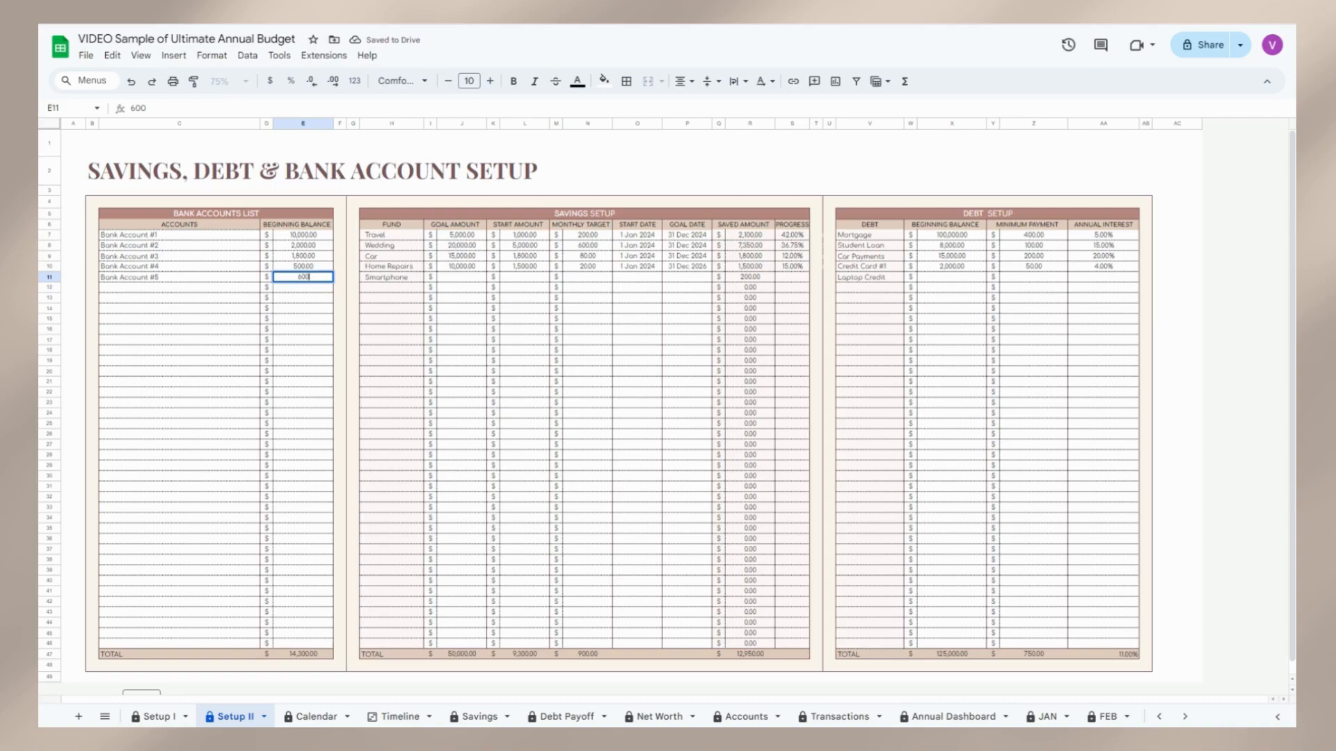
{"action": "key", "text": "Tab"}
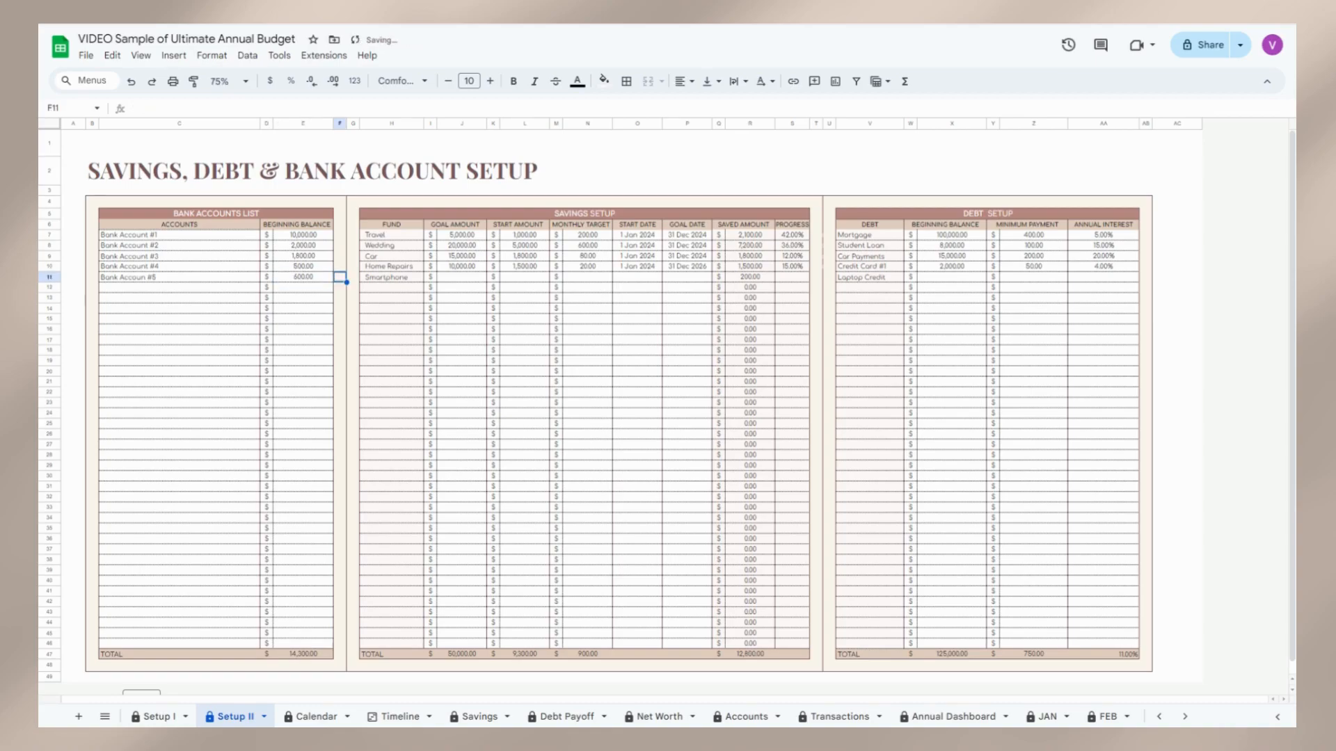
Step: In the savings setup, give the Smartphone fund a goal amount of 1,300, a start amount of 200 and a monthly target of 50
{"action": "left_click", "coordinate": [464, 279]}
{"action": "left_click", "coordinate": [411, 281]}
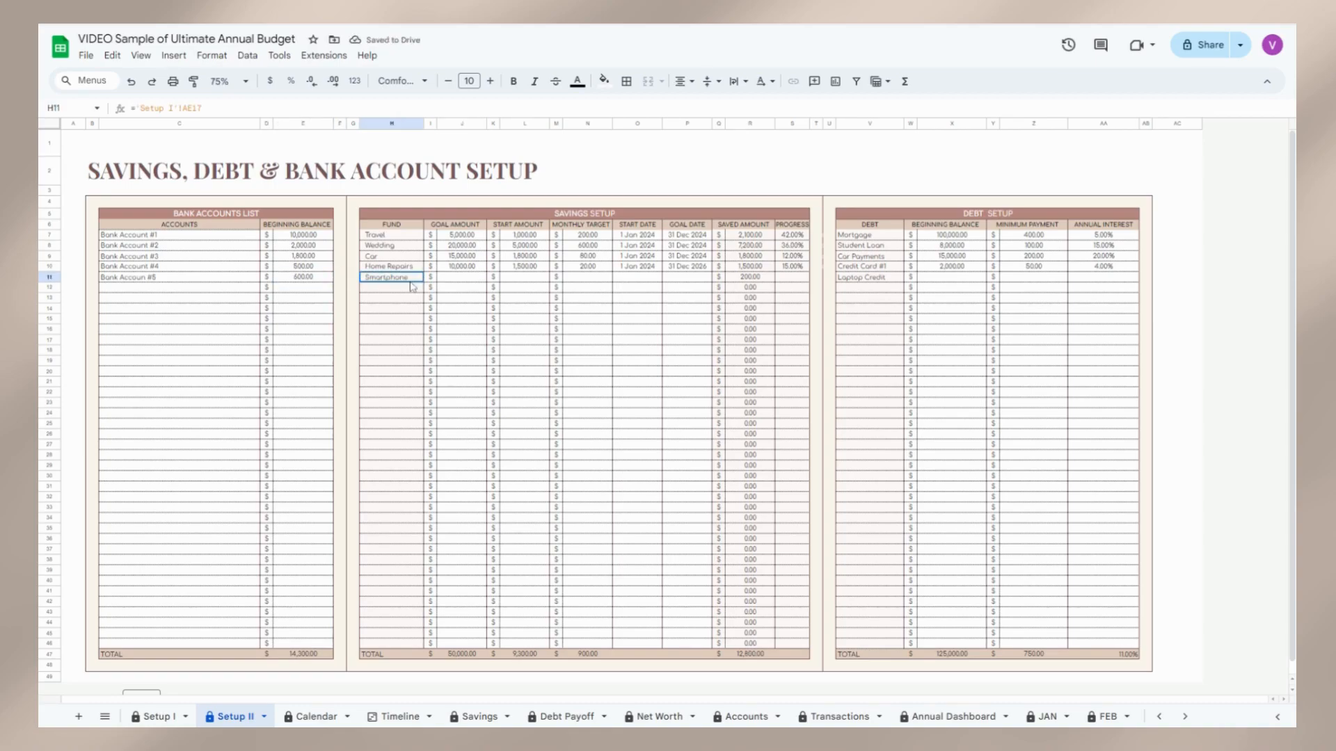
{"action": "left_click", "coordinate": [447, 285]}
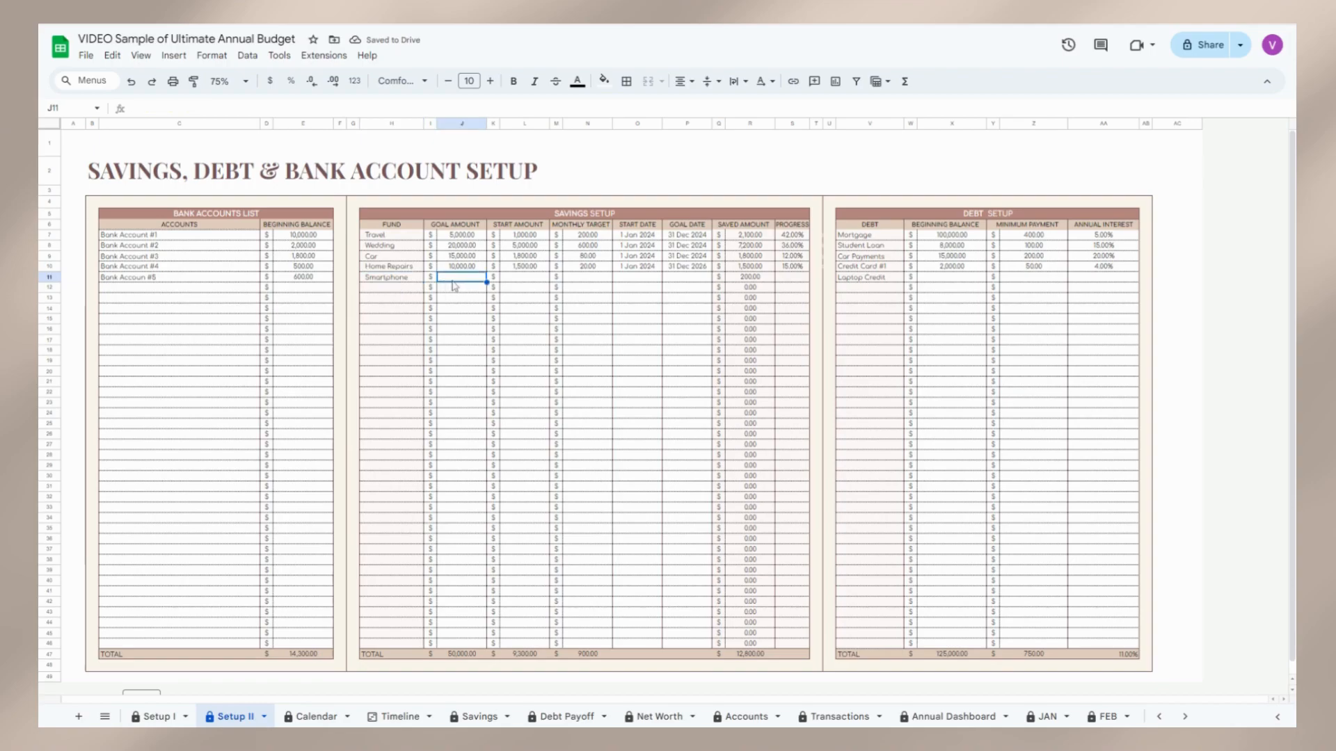
{"action": "type", "text": "1,300"}
{"action": "key", "text": "Tab"}
{"action": "key", "text": "Tab"}
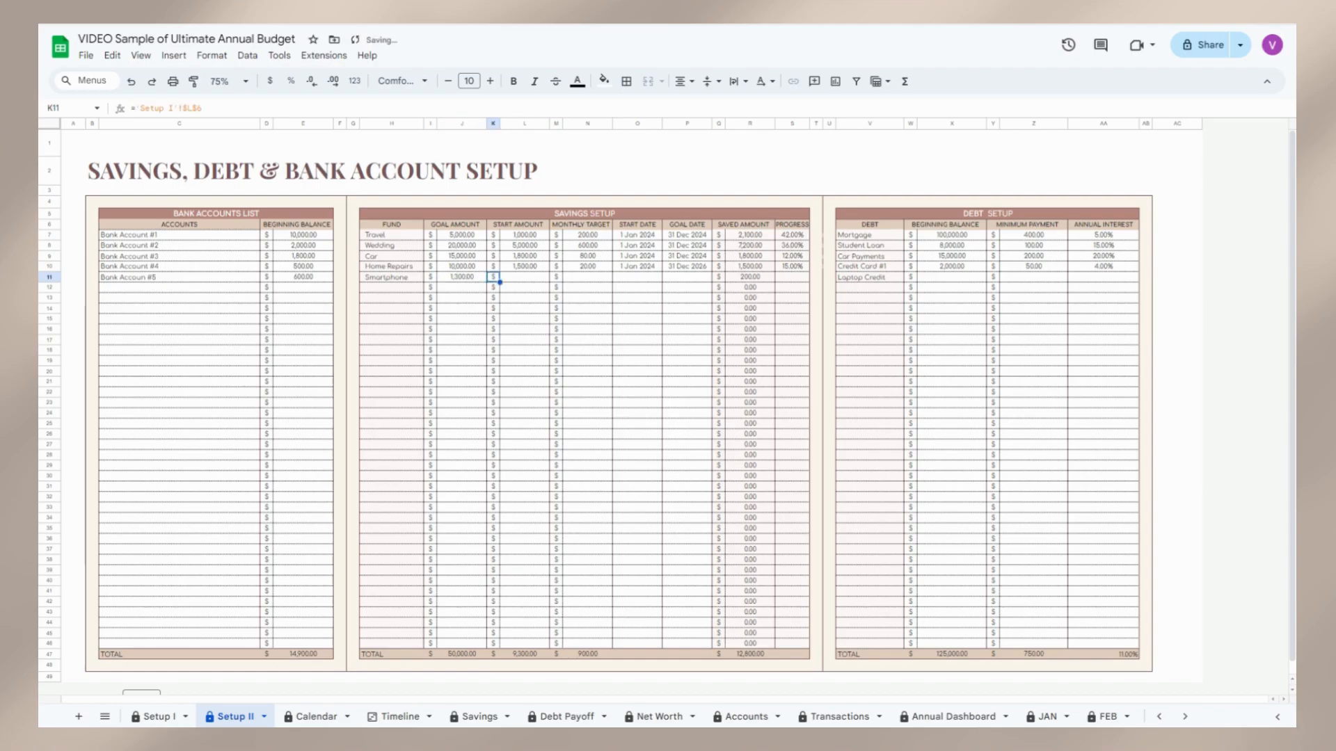
{"action": "type", "text": "200"}
{"action": "key", "text": "Tab"}
{"action": "key", "text": "Tab"}
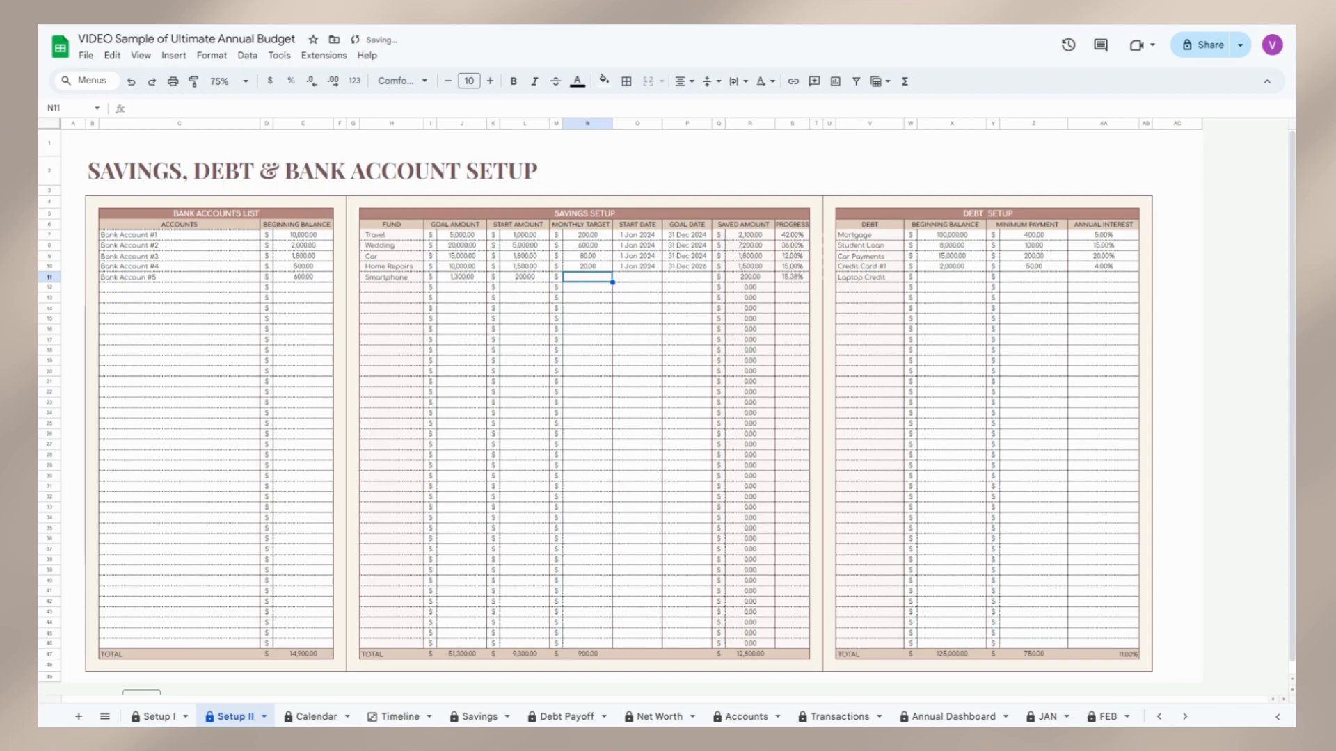
{"action": "type", "text": "50"}
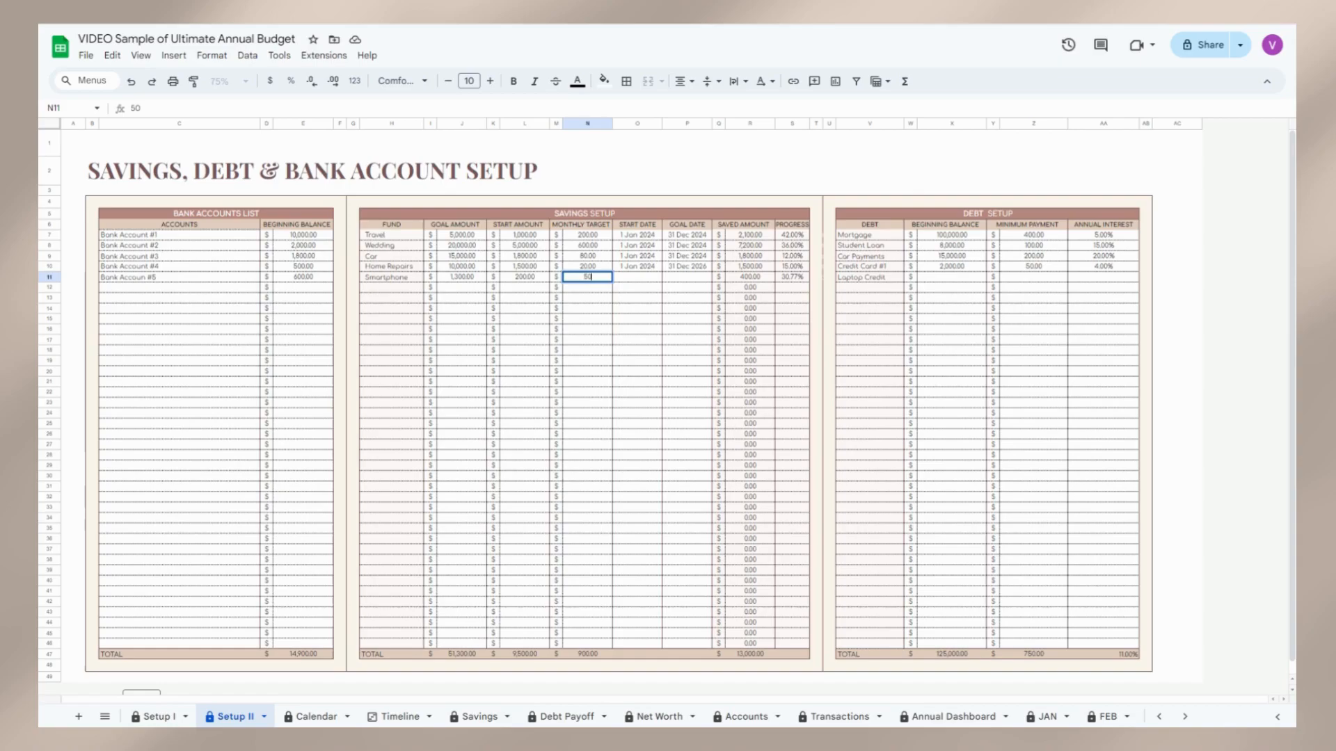
{"action": "key", "text": "Tab"}
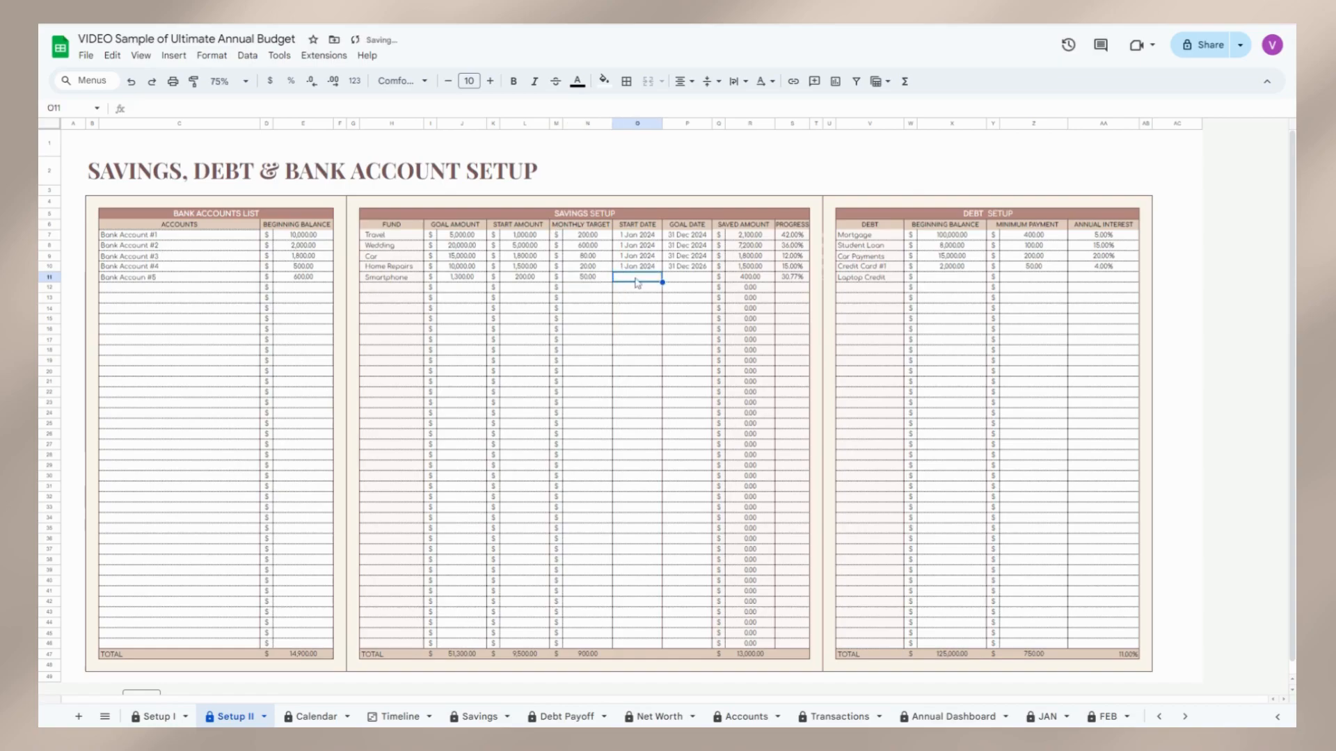
Step: Give the Smartphone savings fund a start date of 1 May 2024 and a goal date of 30 Dec 2024
{"action": "double_click", "coordinate": [636, 280]}
{"action": "left_click", "coordinate": [685, 297]}
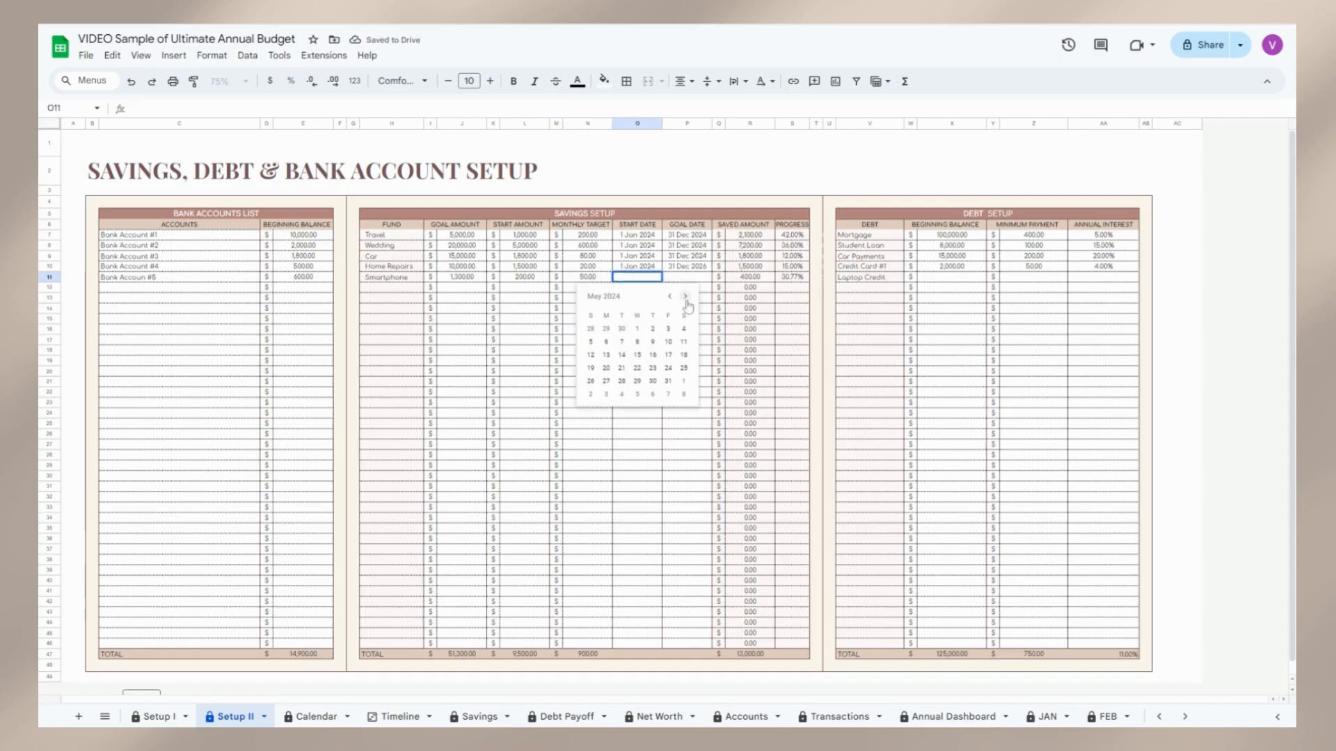
{"action": "left_click", "coordinate": [638, 329]}
{"action": "left_click", "coordinate": [706, 279]}
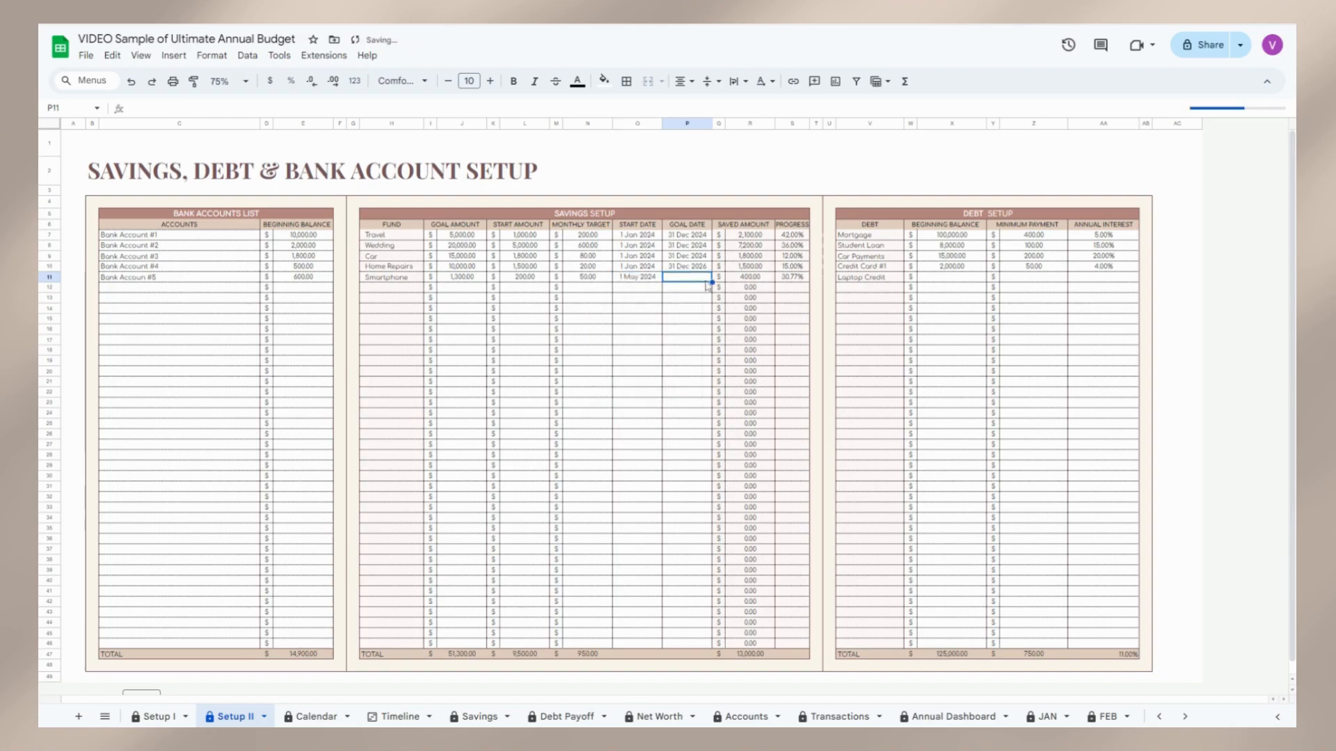
{"action": "double_click", "coordinate": [708, 279]}
{"action": "left_click", "coordinate": [736, 296]}
{"action": "left_click", "coordinate": [735, 297]}
{"action": "left_click", "coordinate": [735, 296]}
{"action": "left_click", "coordinate": [735, 296]}
{"action": "left_click", "coordinate": [735, 296]}
{"action": "left_click", "coordinate": [735, 297]}
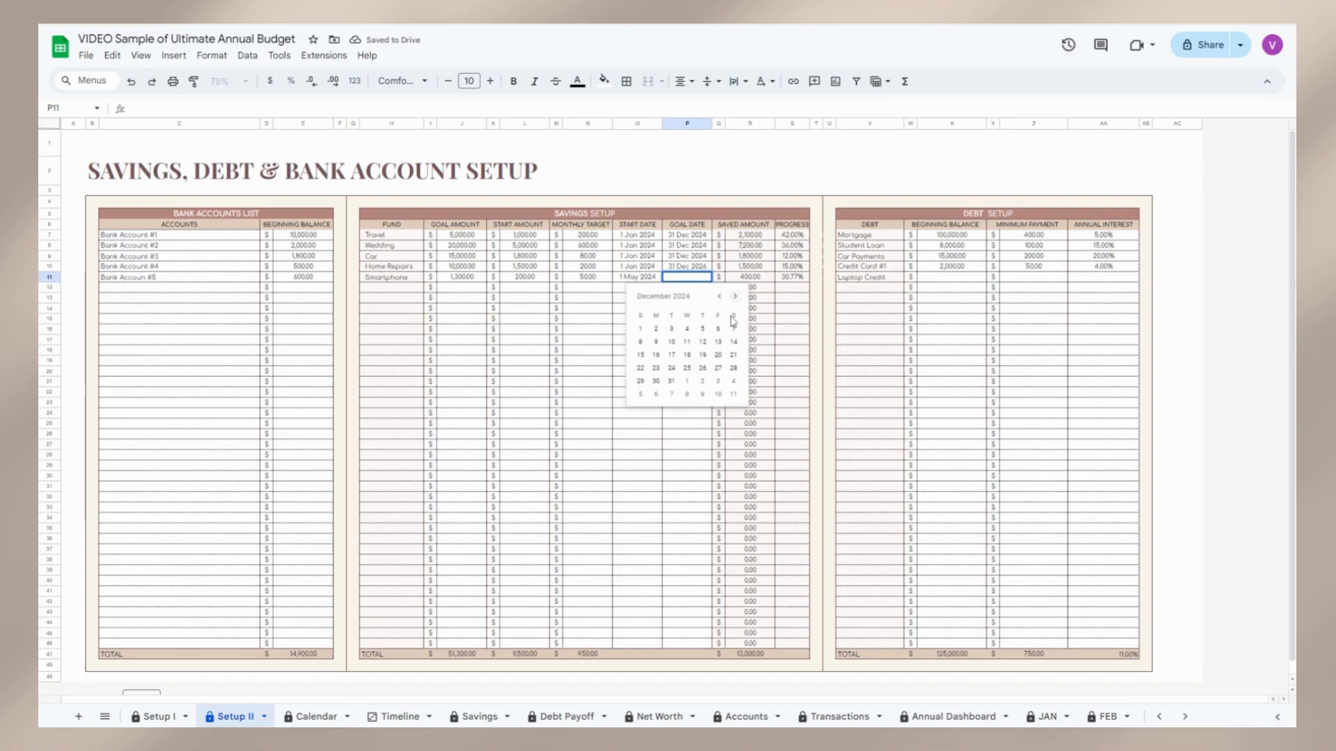
{"action": "left_click", "coordinate": [656, 382]}
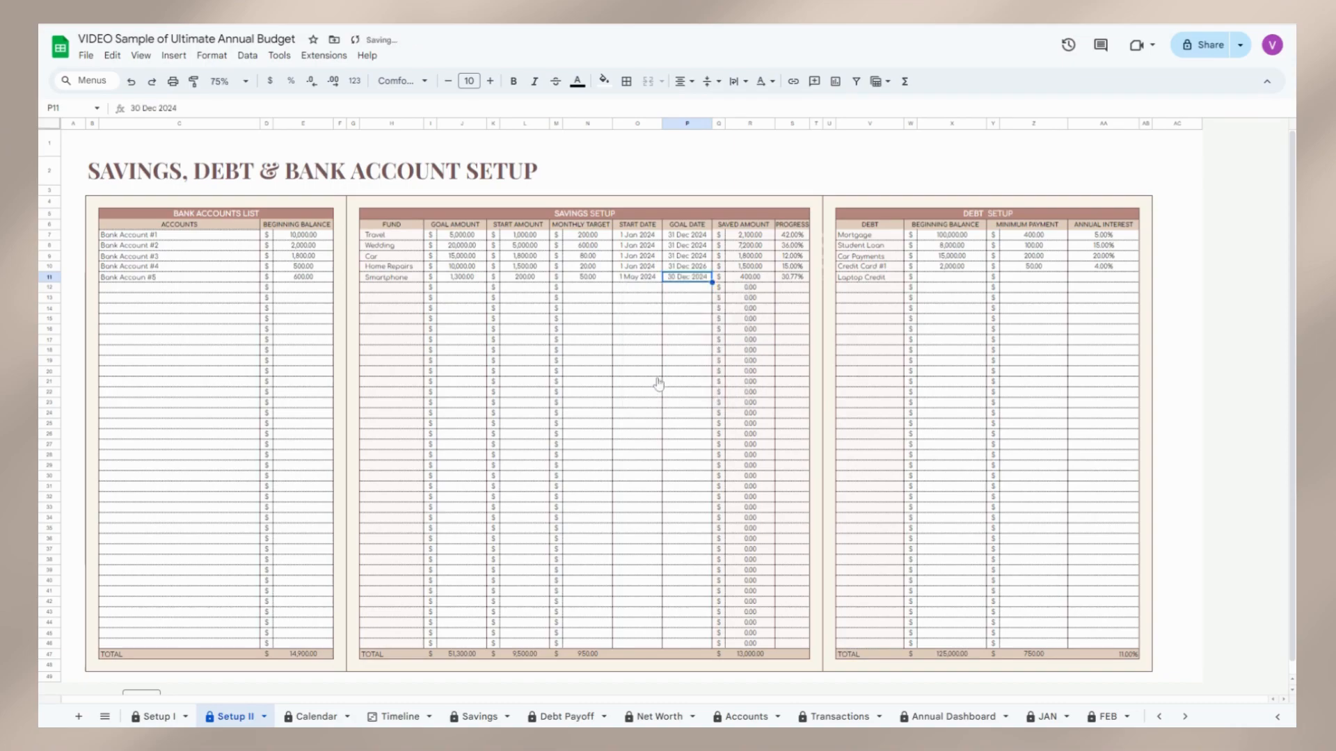
Step: In the debt setup, give Laptop Credit a beginning balance of 800, a minimum payment of 50 and an annual interest of 4%
{"action": "left_click", "coordinate": [940, 282]}
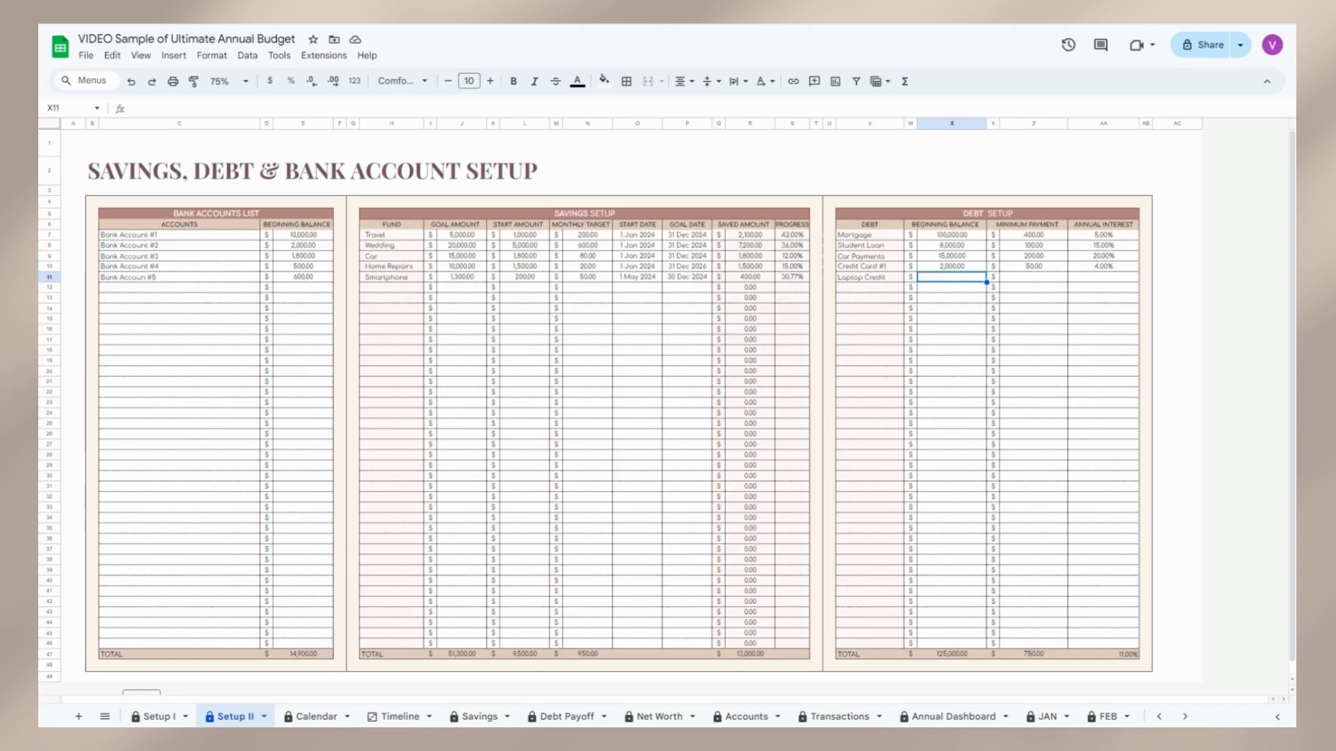
{"action": "type", "text": "800"}
{"action": "key", "text": "Tab"}
{"action": "key", "text": "Tab"}
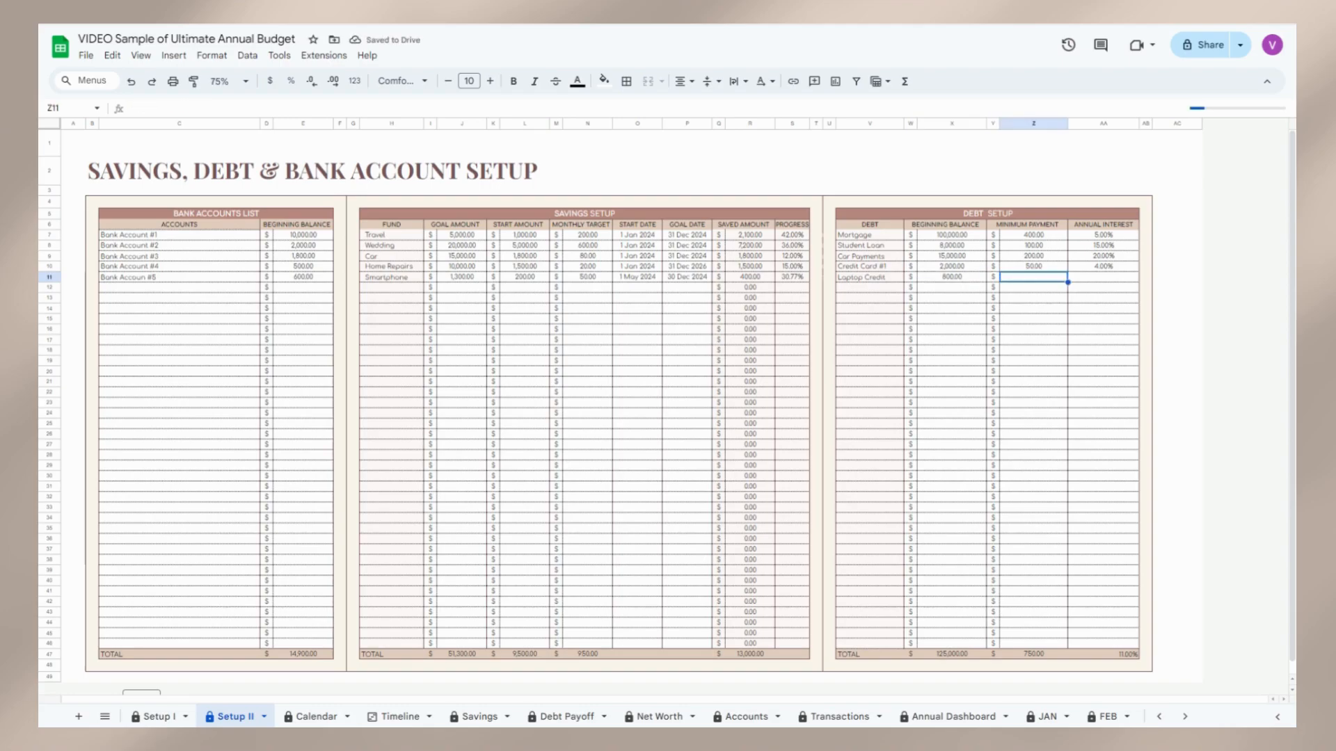
{"action": "type", "text": "50"}
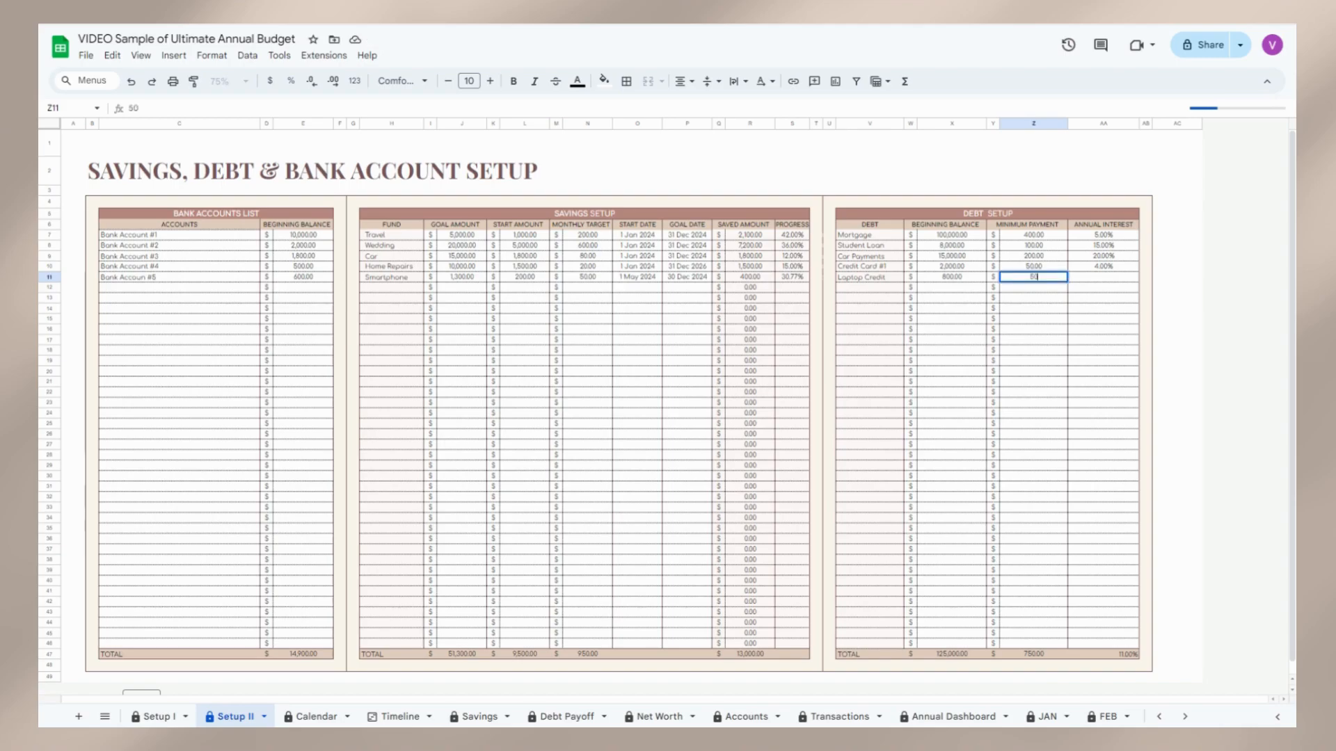
{"action": "key", "text": "Tab"}
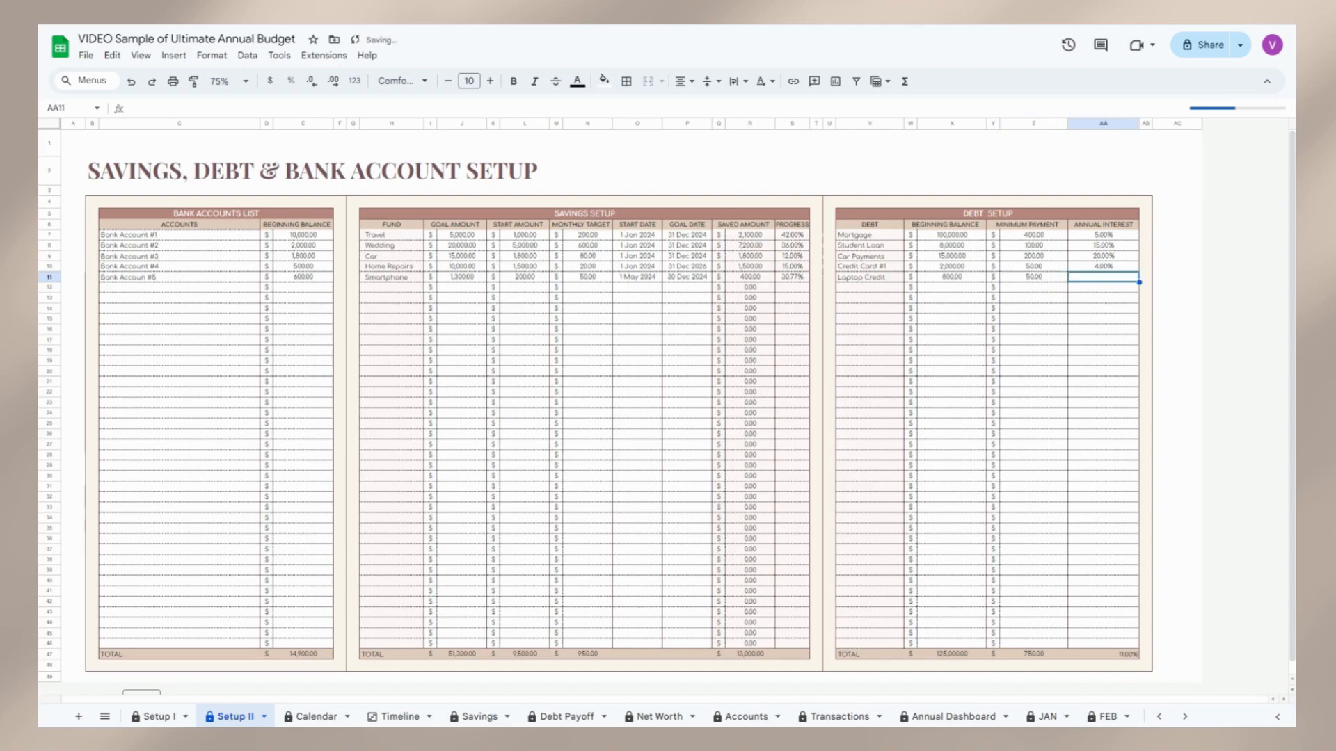
{"action": "type", "text": "4"}
{"action": "key", "text": "Return"}
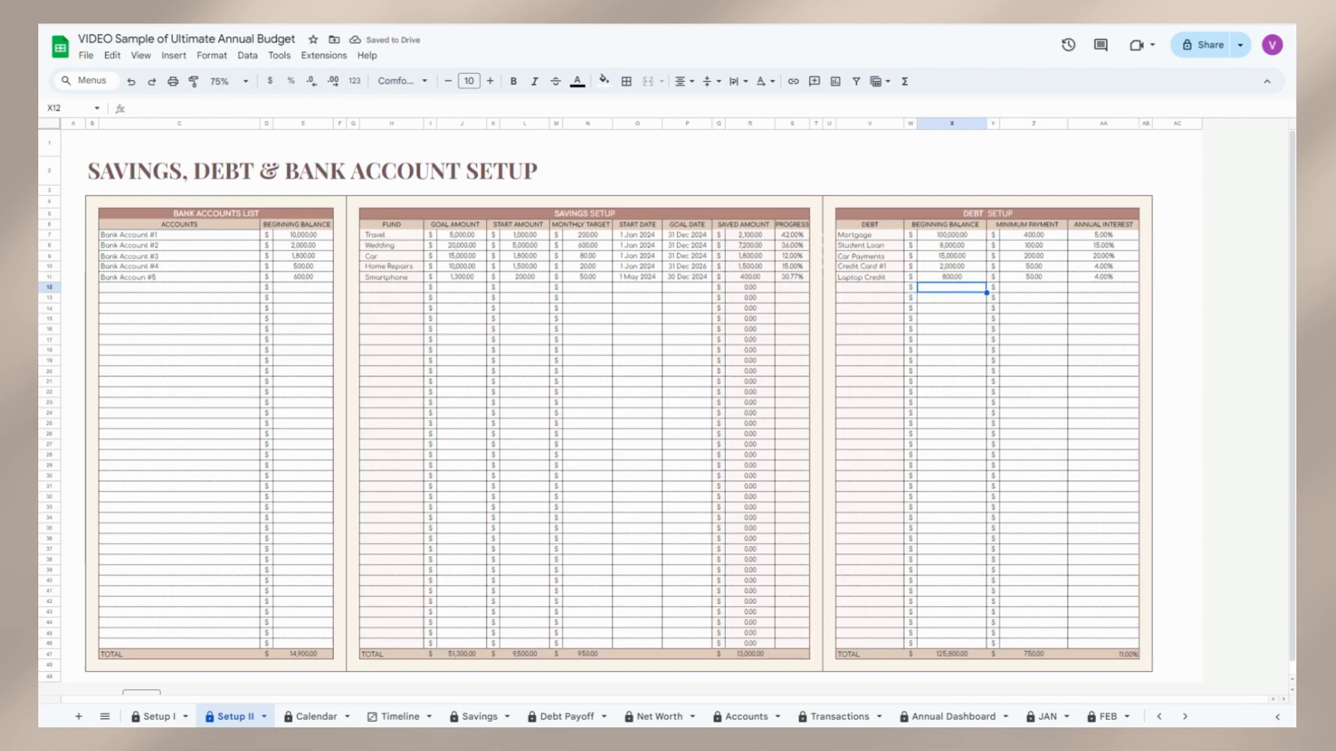
Step: On the Calendar sheet, show the calendar for February and March, and return the month to January
{"action": "left_click", "coordinate": [316, 717]}
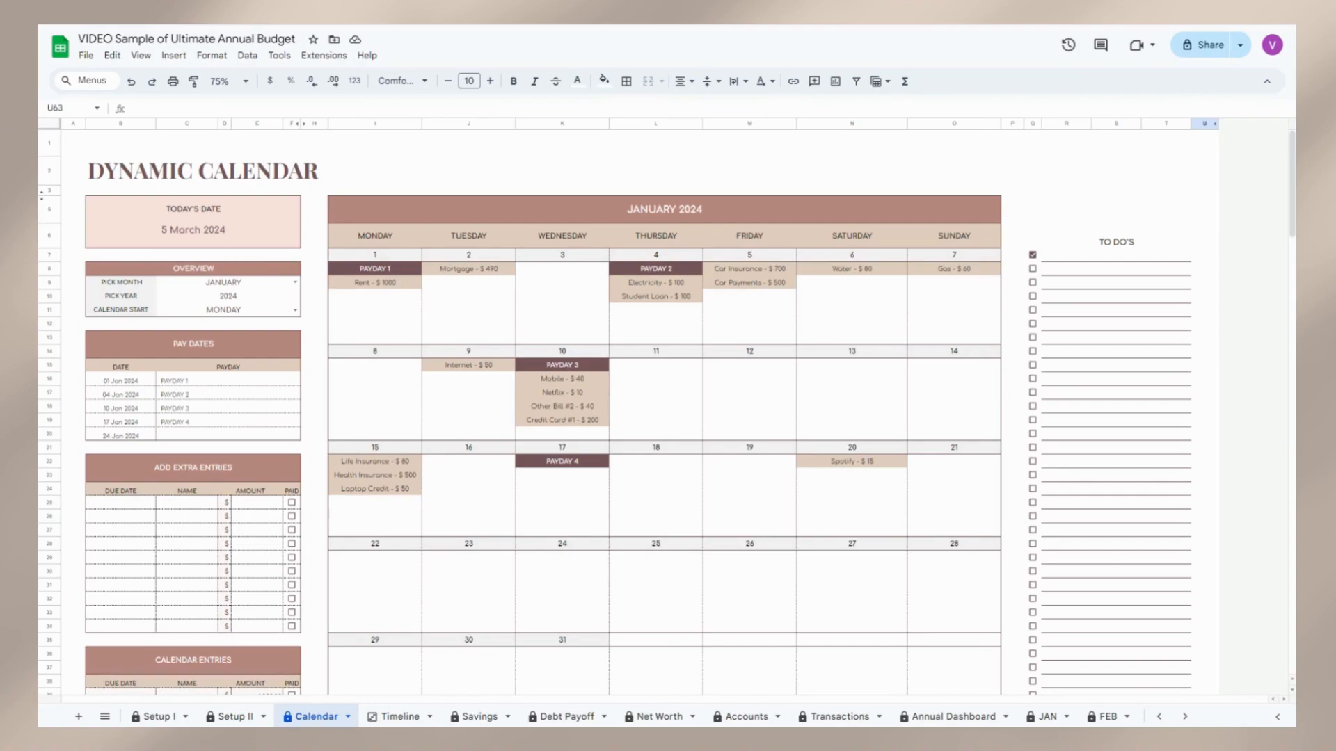
{"action": "left_click", "coordinate": [298, 284]}
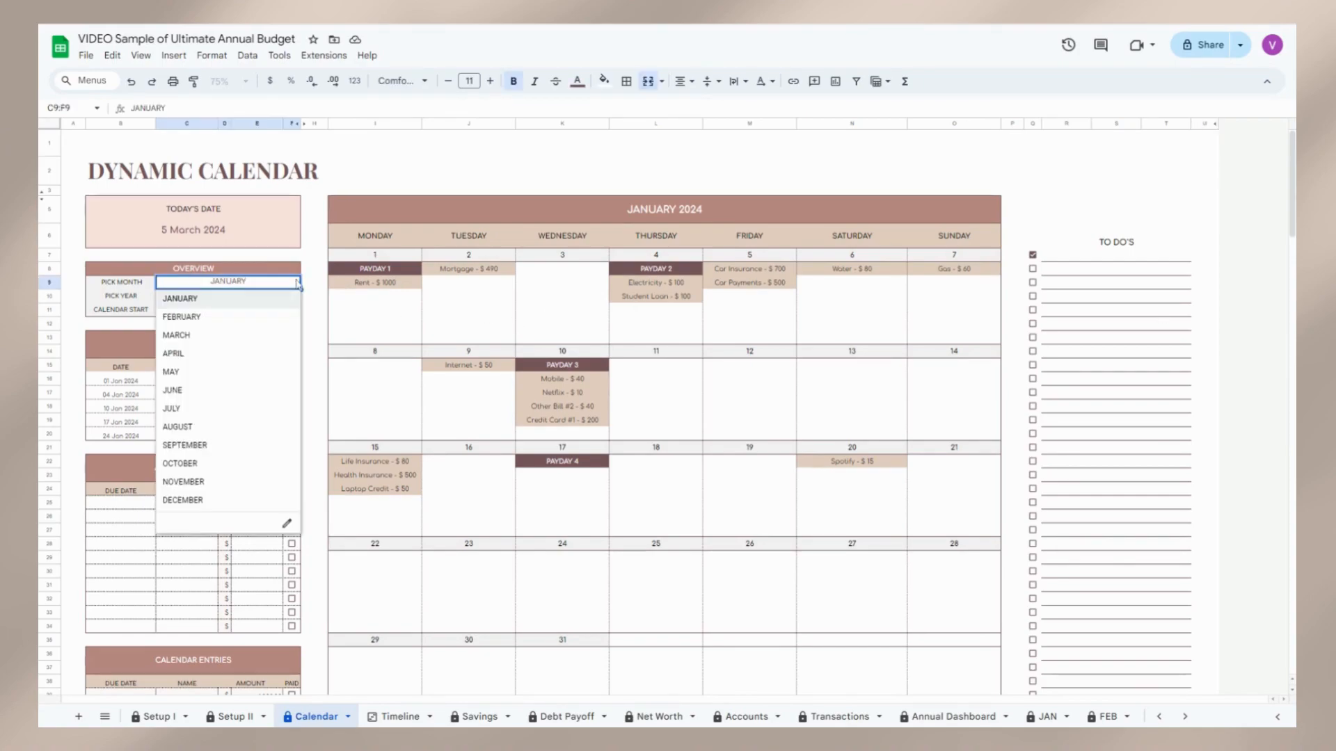
{"action": "left_click", "coordinate": [249, 318]}
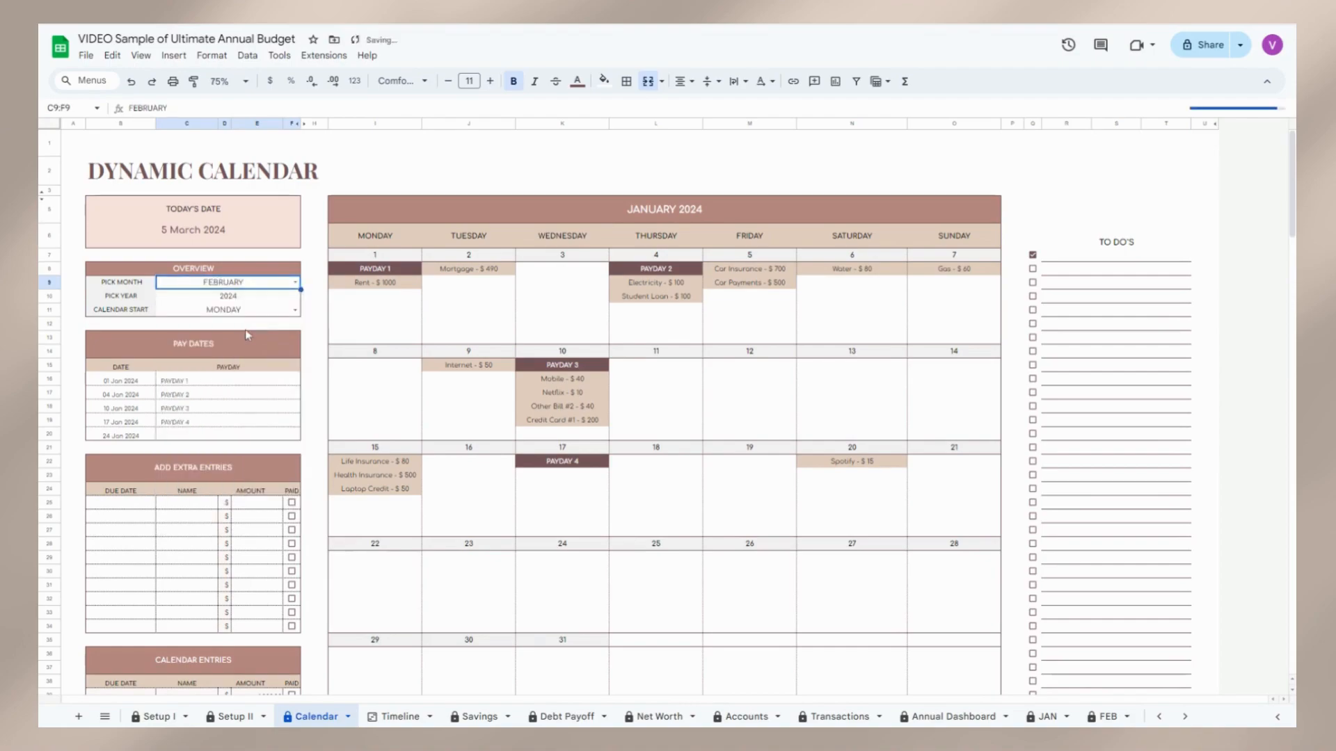
{"action": "left_click", "coordinate": [298, 283]}
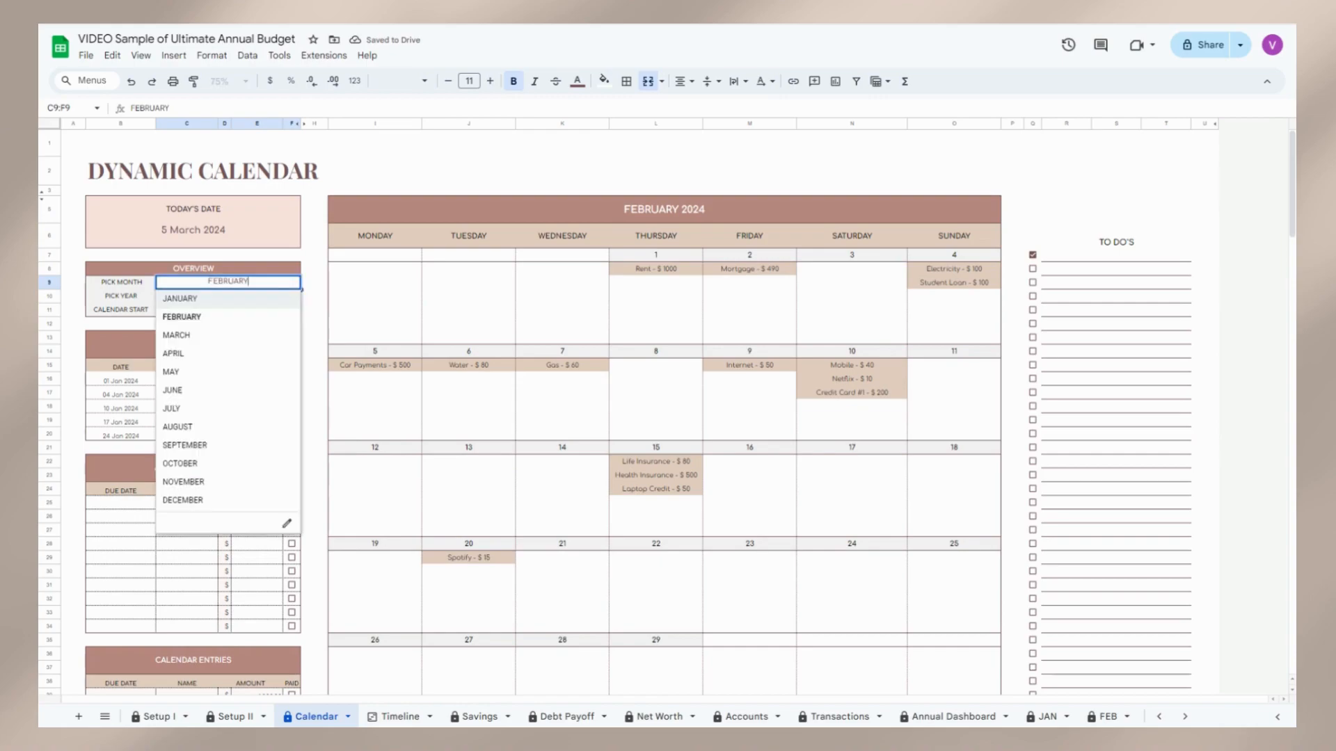
{"action": "left_click", "coordinate": [272, 339]}
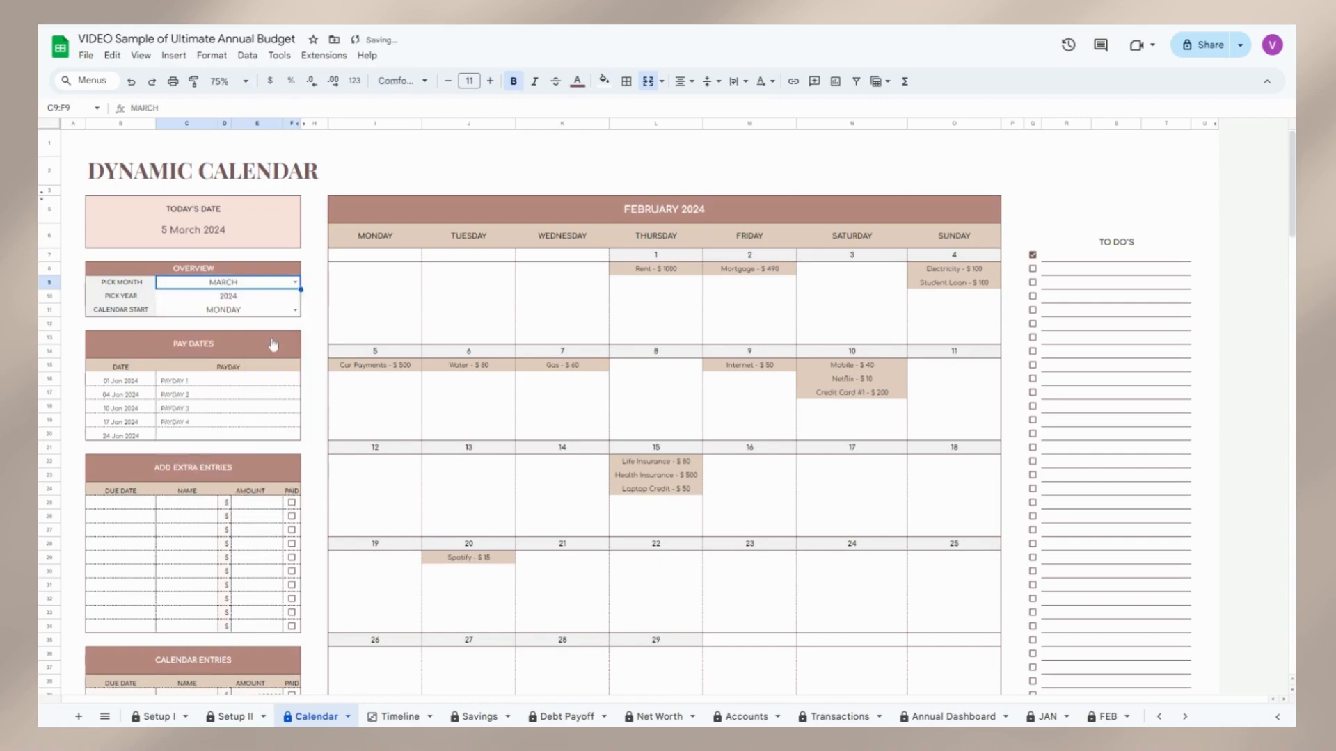
{"action": "left_click", "coordinate": [297, 283]}
{"action": "left_click", "coordinate": [277, 302]}
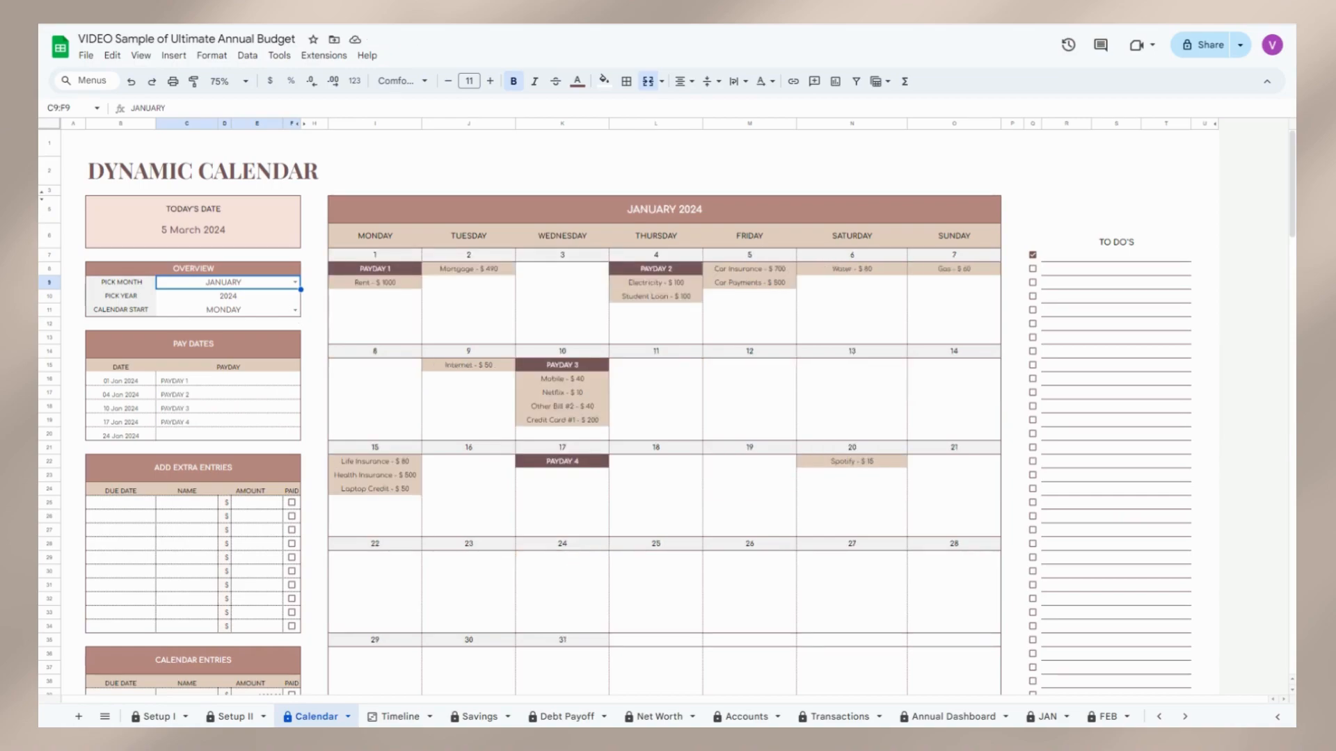
Step: Try starting the calendar week on Sunday, and set the calendar start back to Monday
{"action": "left_click", "coordinate": [275, 309]}
{"action": "left_click", "coordinate": [273, 344]}
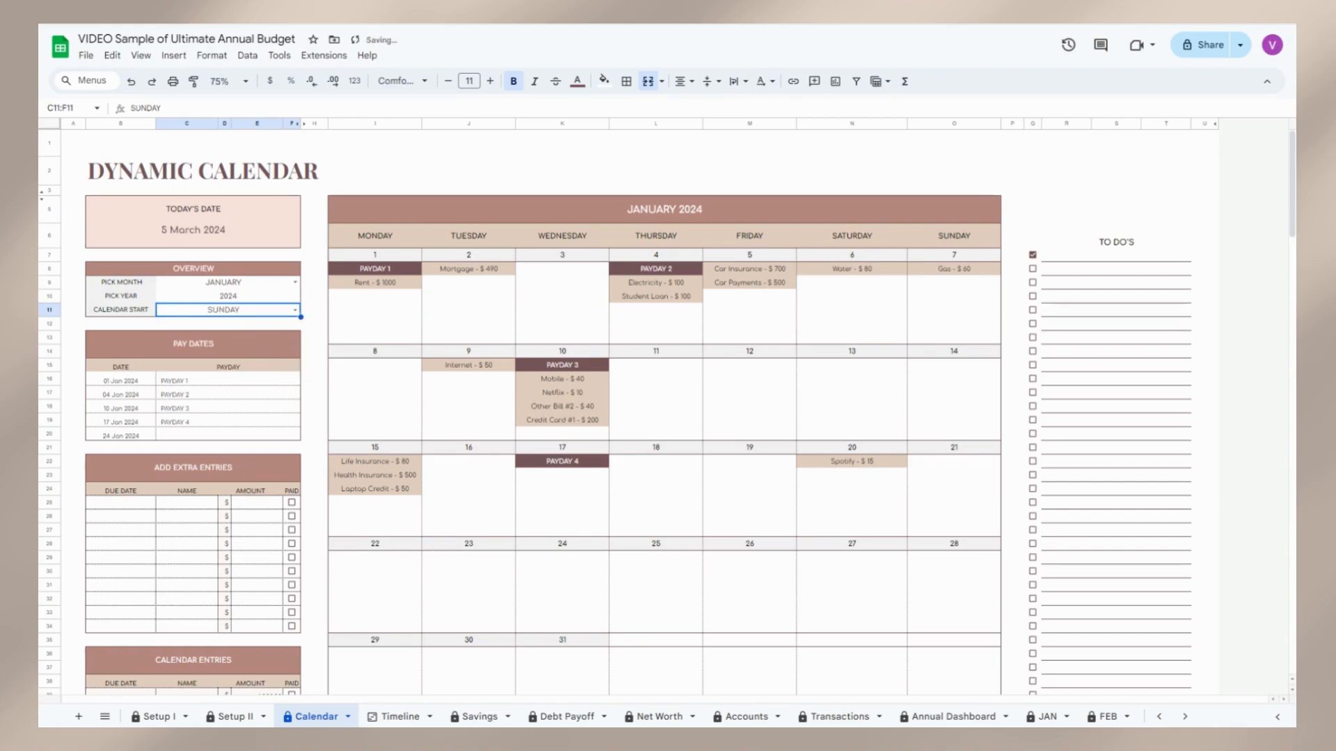
{"action": "left_click", "coordinate": [296, 312]}
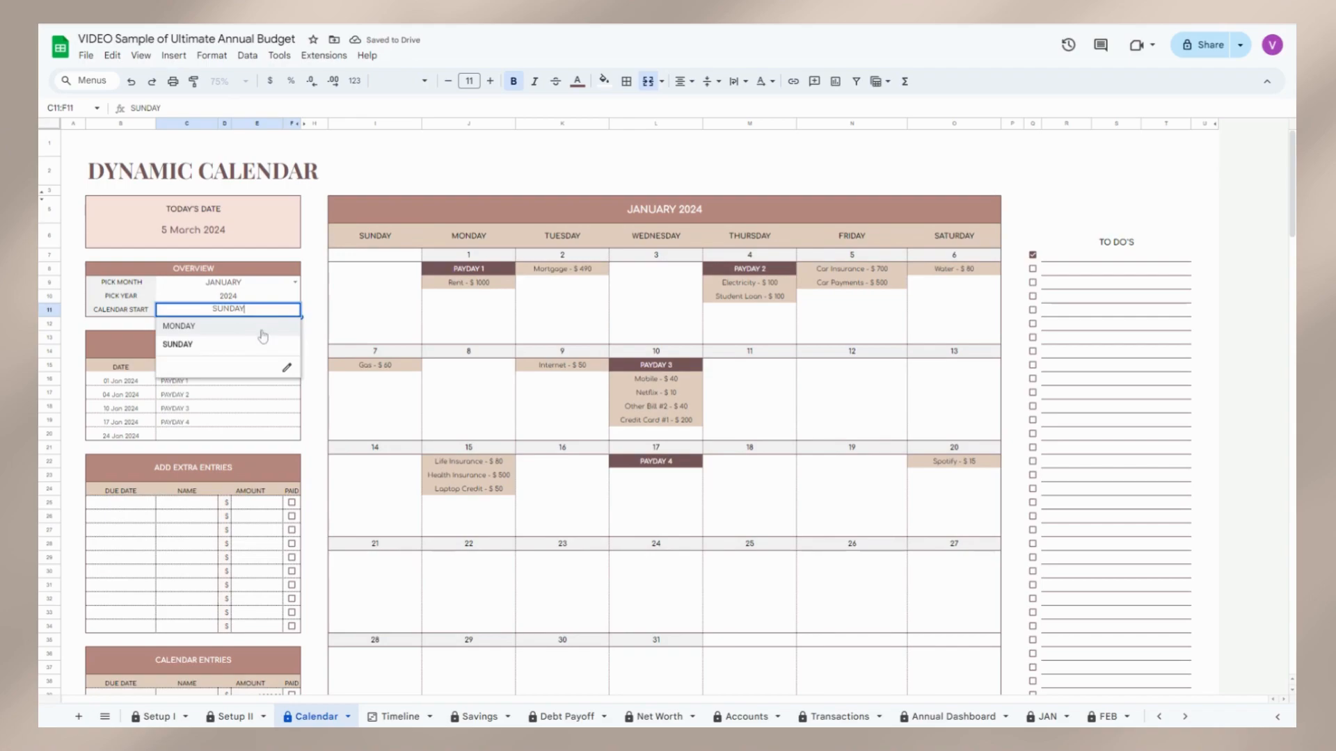
{"action": "left_click", "coordinate": [261, 332]}
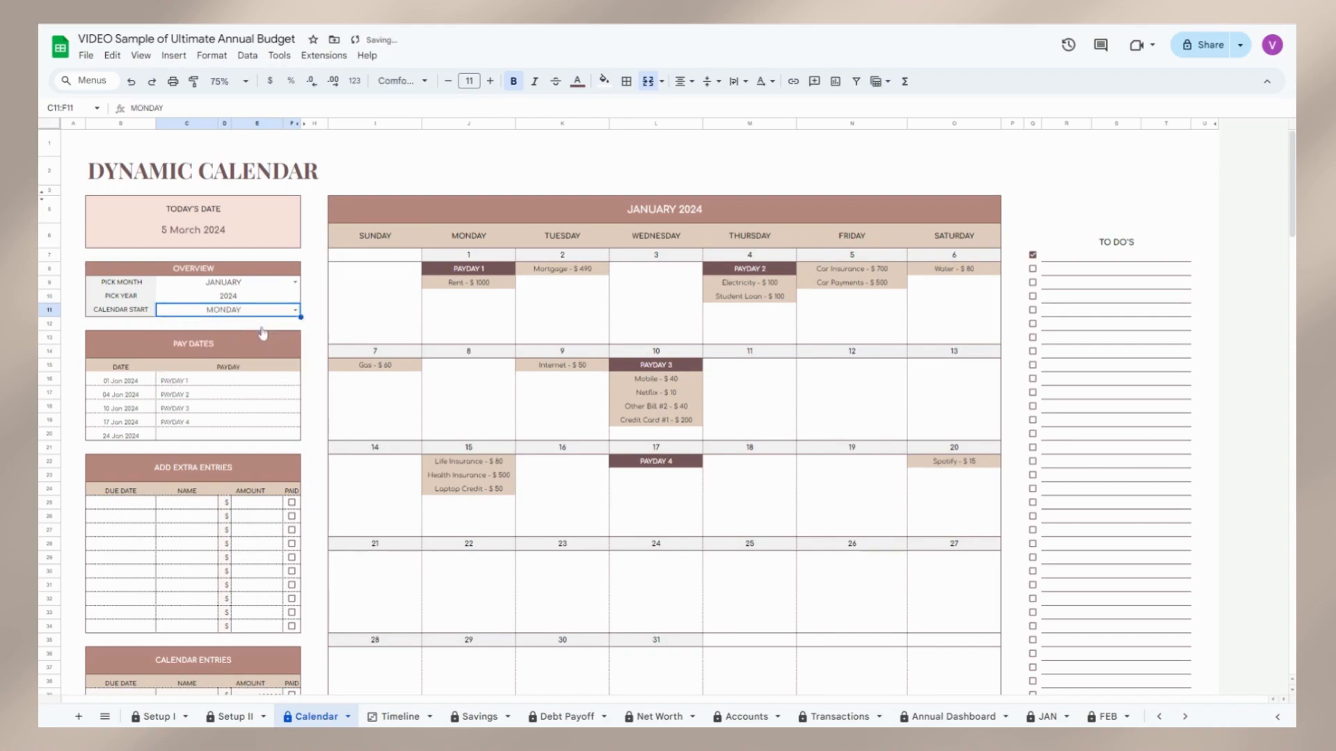
Step: In the pay dates list, set the fifth entry to 24 Jan 2024 and label it PAYDAY 5
{"action": "left_click", "coordinate": [110, 349]}
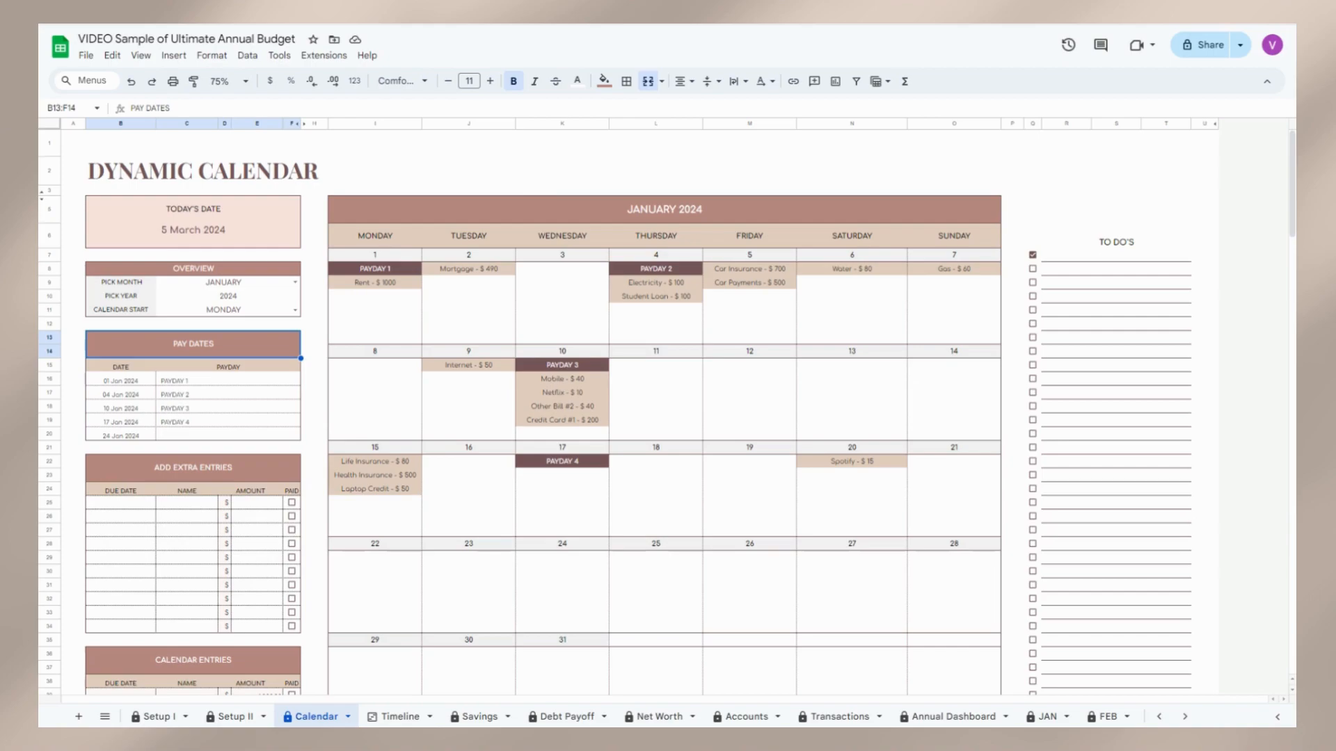
{"action": "left_click", "coordinate": [129, 477]}
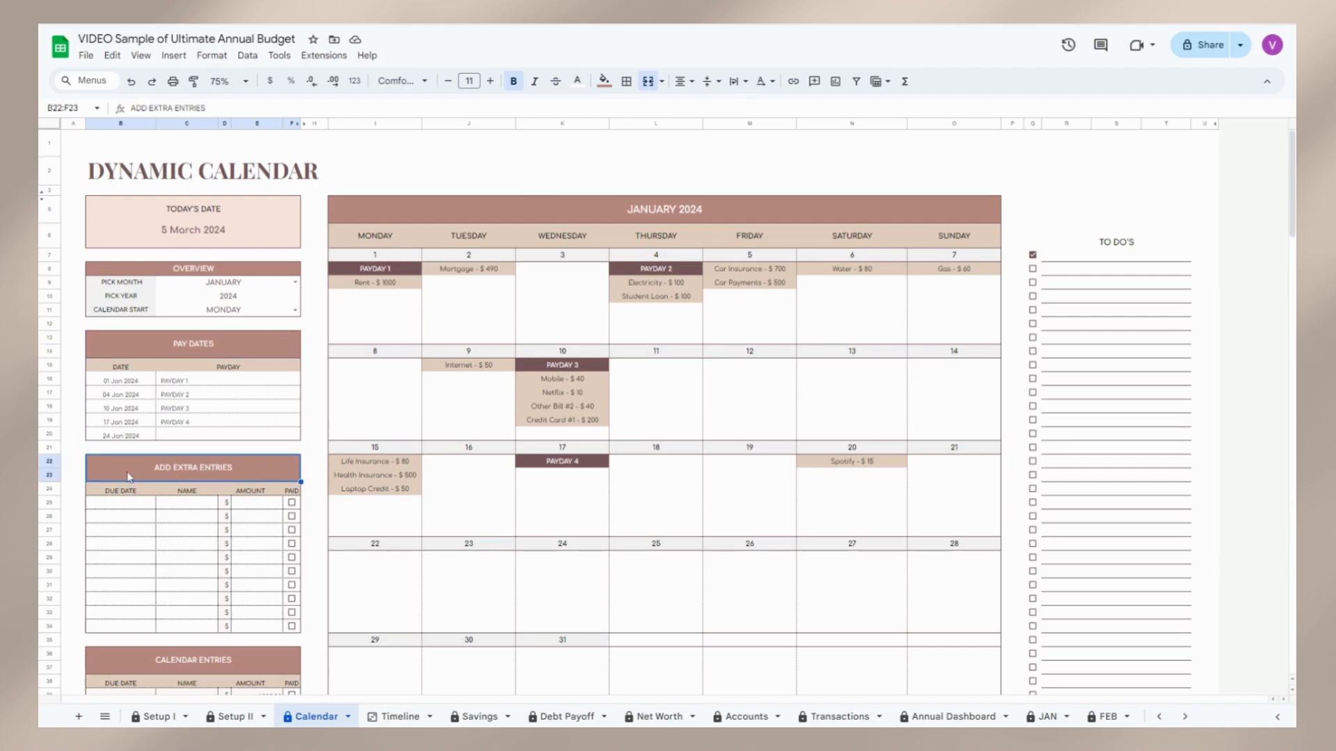
{"action": "left_click", "coordinate": [143, 437]}
{"action": "double_click", "coordinate": [143, 436]}
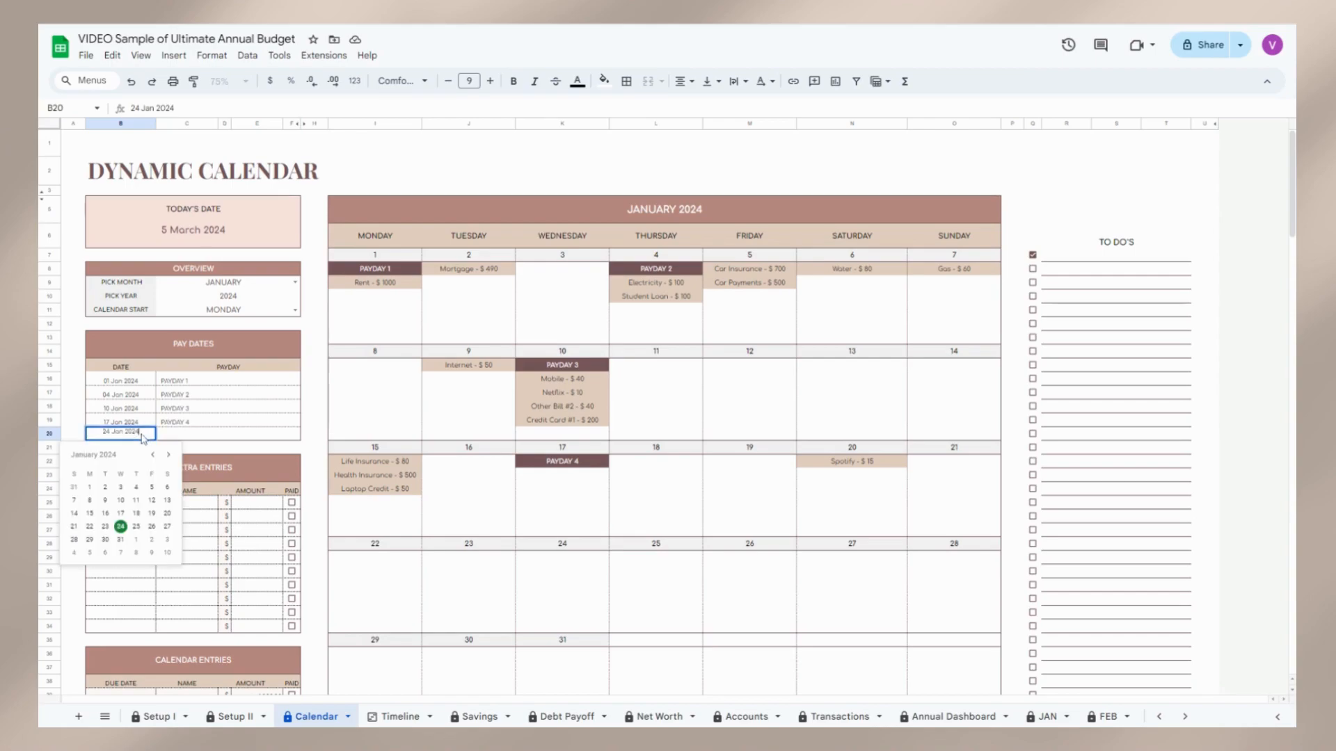
{"action": "left_click", "coordinate": [122, 527]}
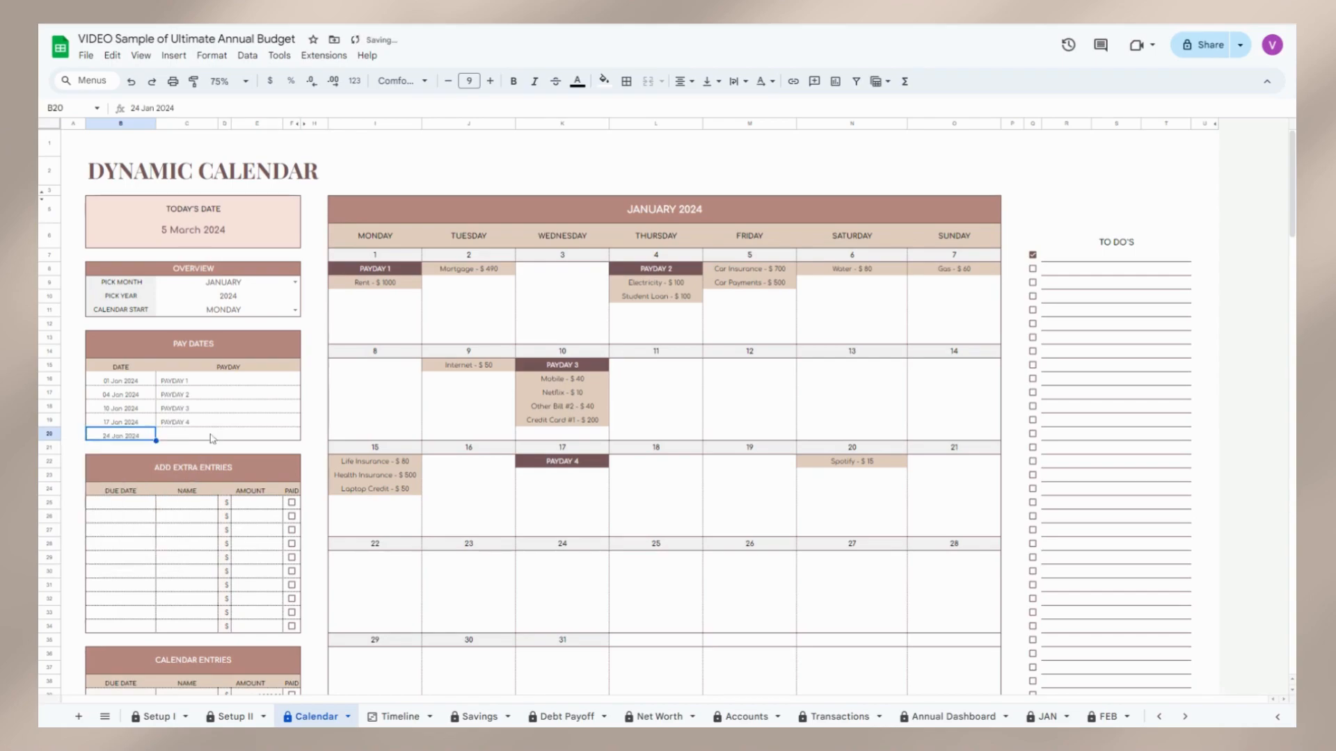
{"action": "left_click", "coordinate": [203, 438]}
{"action": "type", "text": "PAYDAY"}
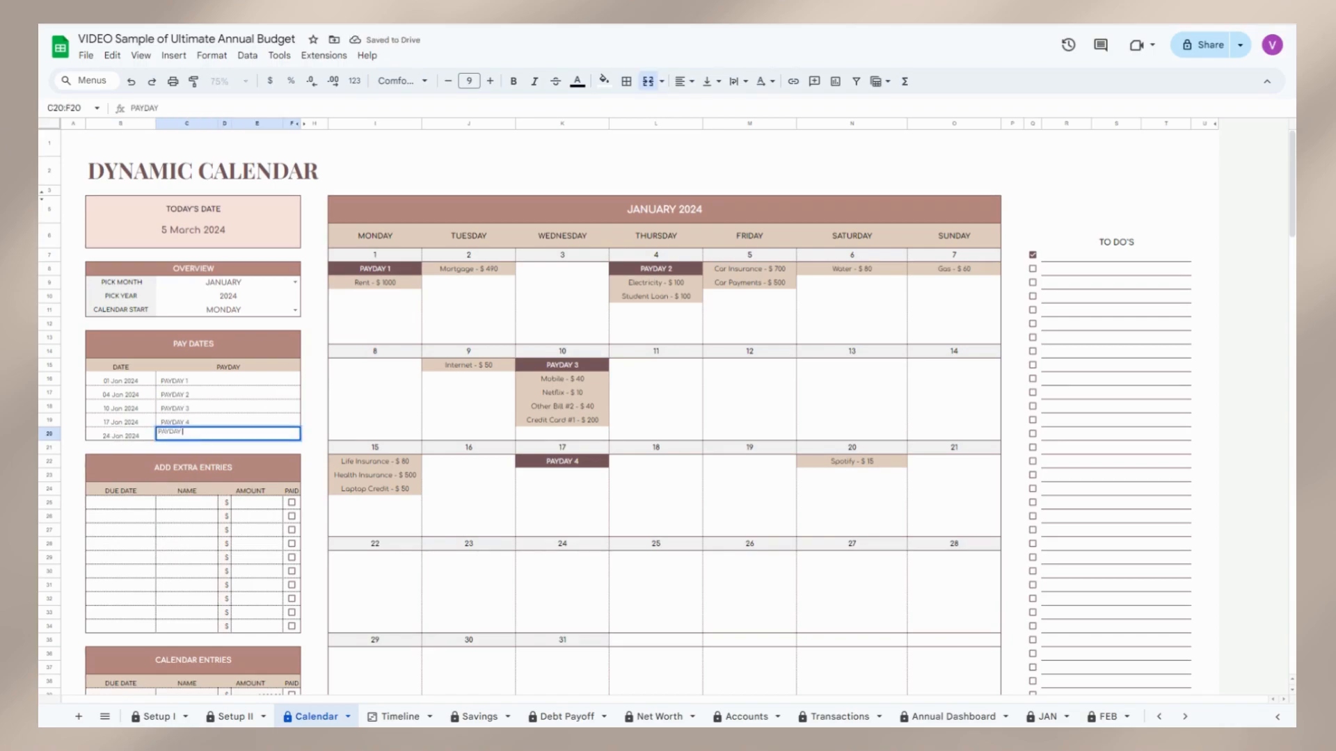
{"action": "type", "text": " 5"}
{"action": "key", "text": "Return"}
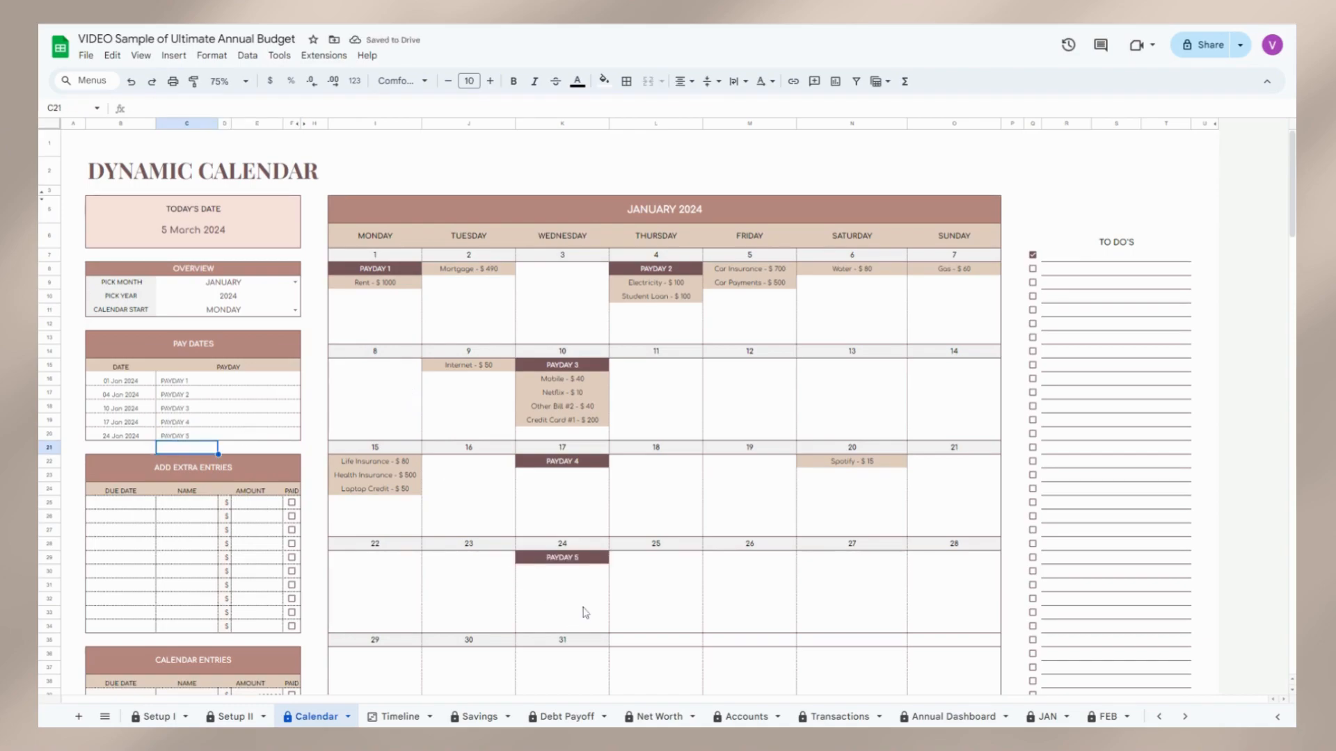
Step: Add an extra calendar entry for Car Repair due 18 Jan 2024 with an amount of 250, and mark it as paid
{"action": "left_click", "coordinate": [122, 510]}
{"action": "double_click", "coordinate": [127, 508]}
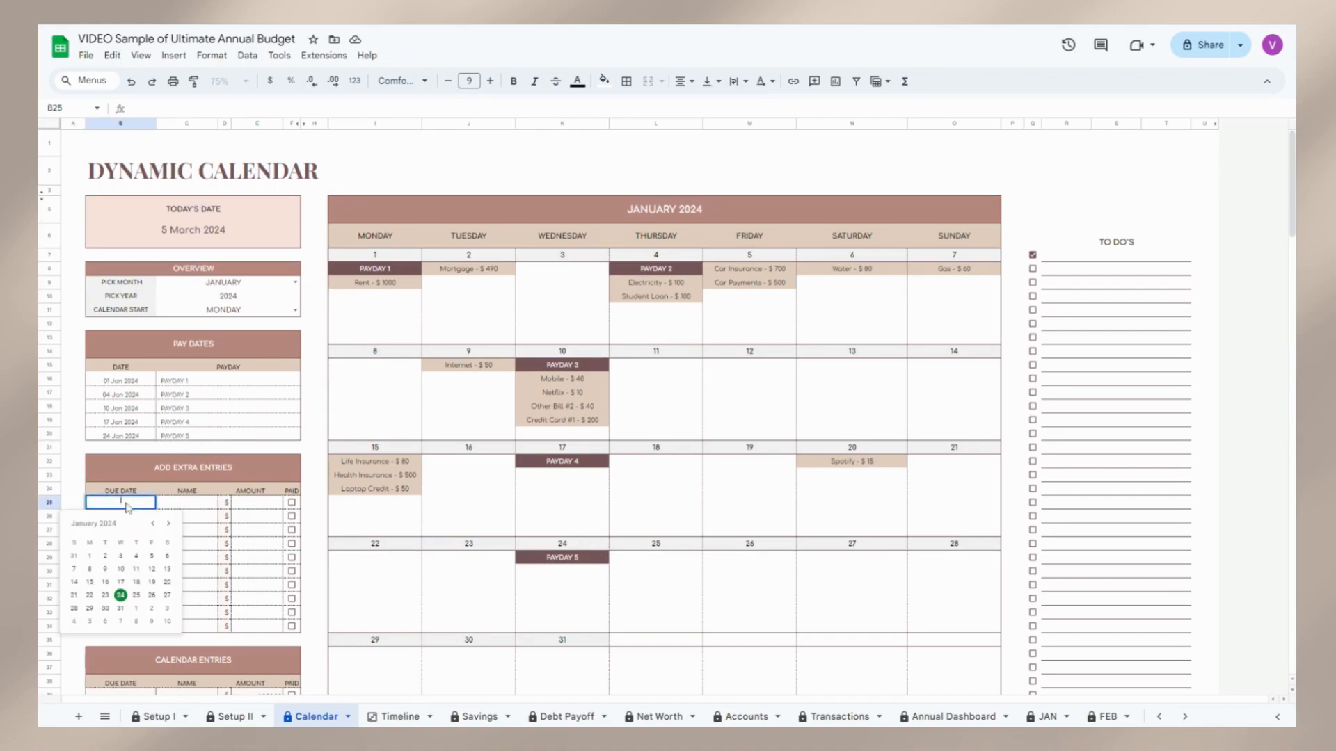
{"action": "left_click", "coordinate": [139, 582]}
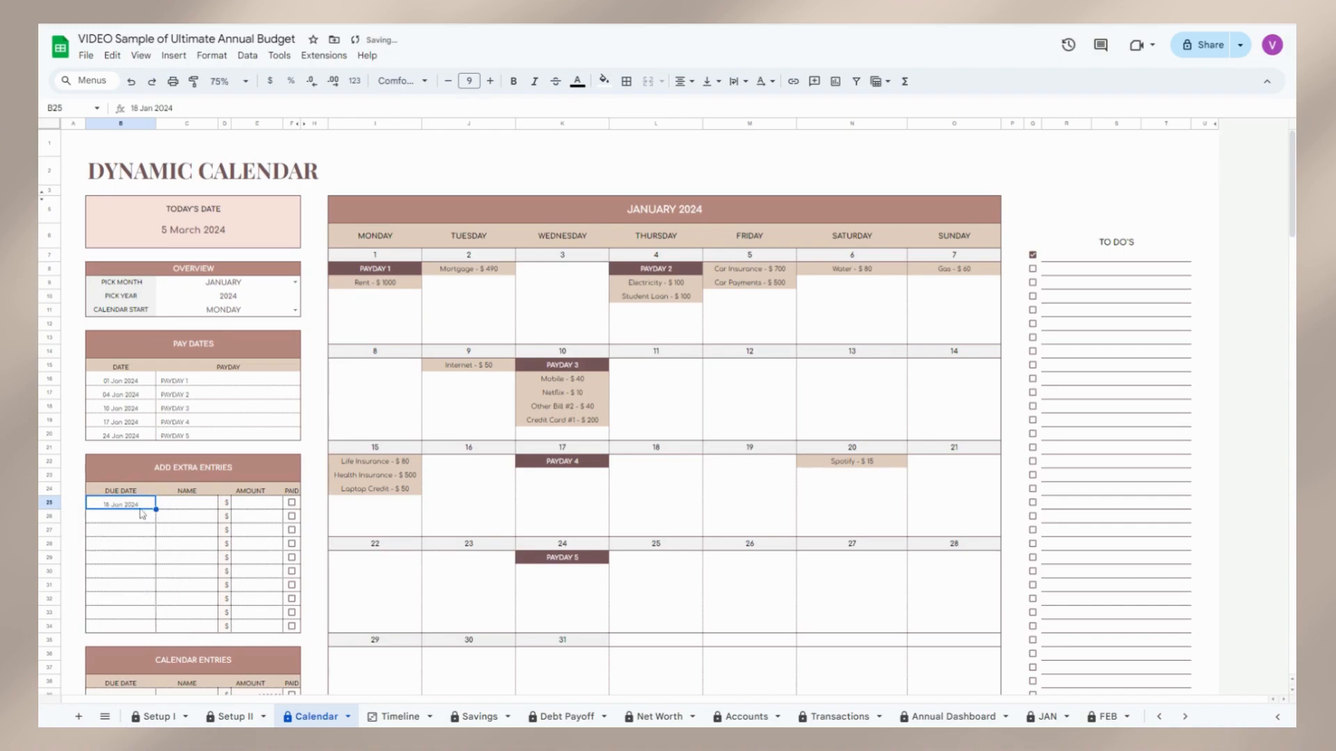
{"action": "left_click", "coordinate": [202, 510]}
{"action": "type", "text": "Car Repair"}
{"action": "key", "text": "Tab"}
{"action": "key", "text": "Tab"}
{"action": "type", "text": "250"}
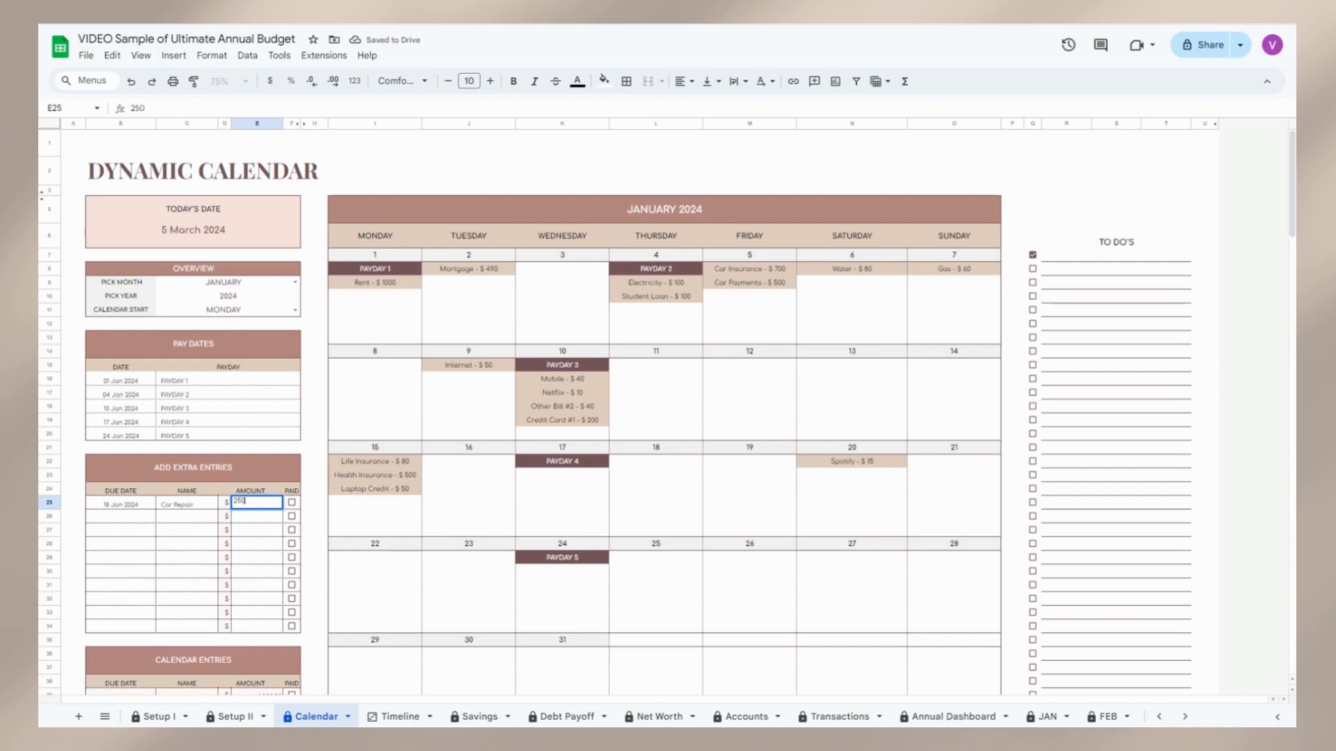
{"action": "left_click", "coordinate": [322, 516]}
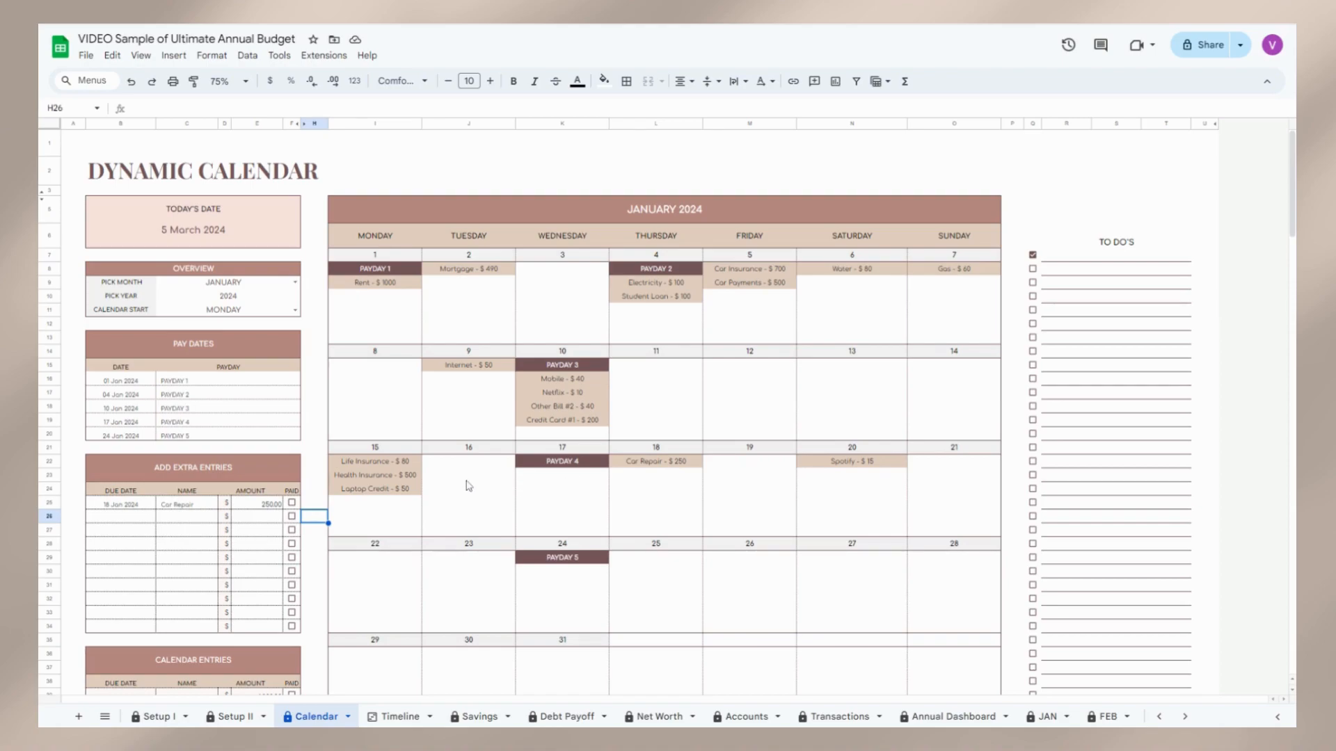
{"action": "left_click", "coordinate": [291, 503]}
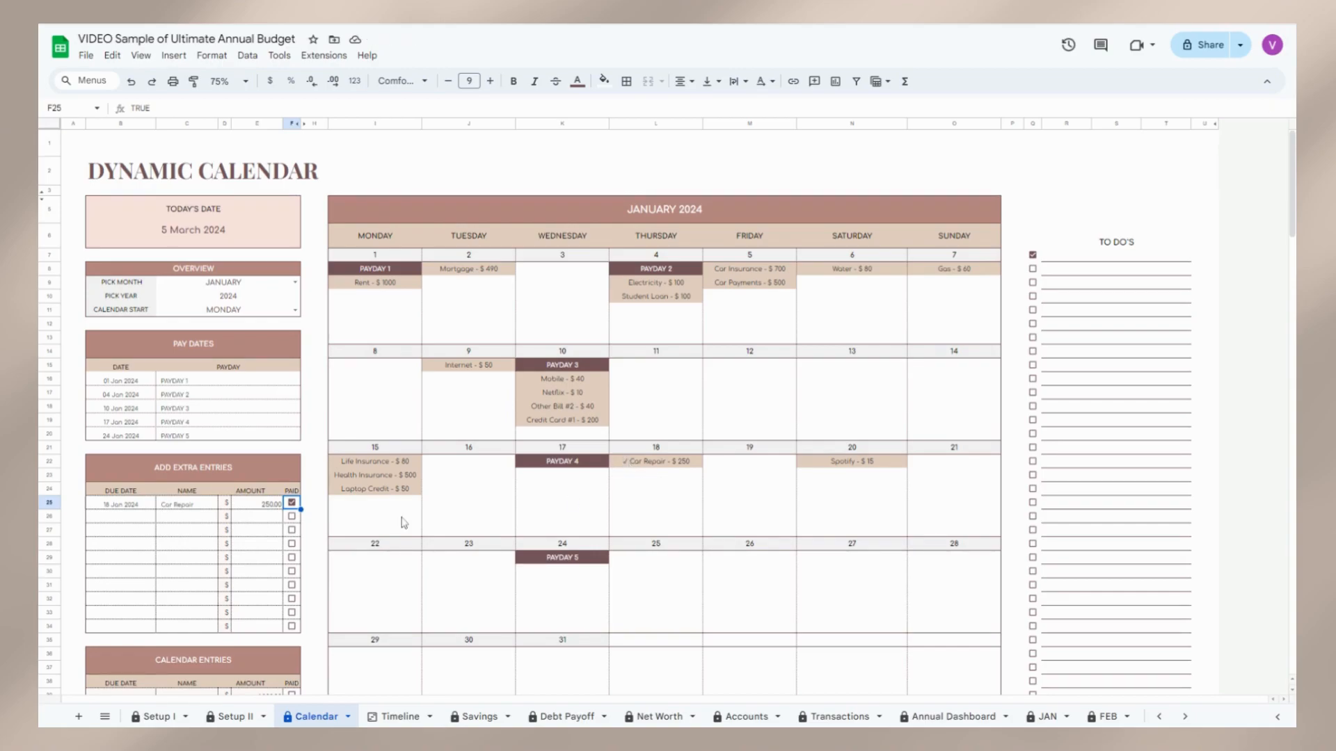
Step: In the calendar entries, mark Rent, Mortgage, Electricity, Student Loan, Car Insurance, Car Payments and Water as paid
{"action": "scroll", "coordinate": [306, 532], "scroll_direction": "down", "scroll_amount": 3}
{"action": "scroll", "coordinate": [307, 532], "scroll_direction": "down", "scroll_amount": 3}
{"action": "scroll", "coordinate": [215, 426], "scroll_direction": "down", "scroll_amount": 3}
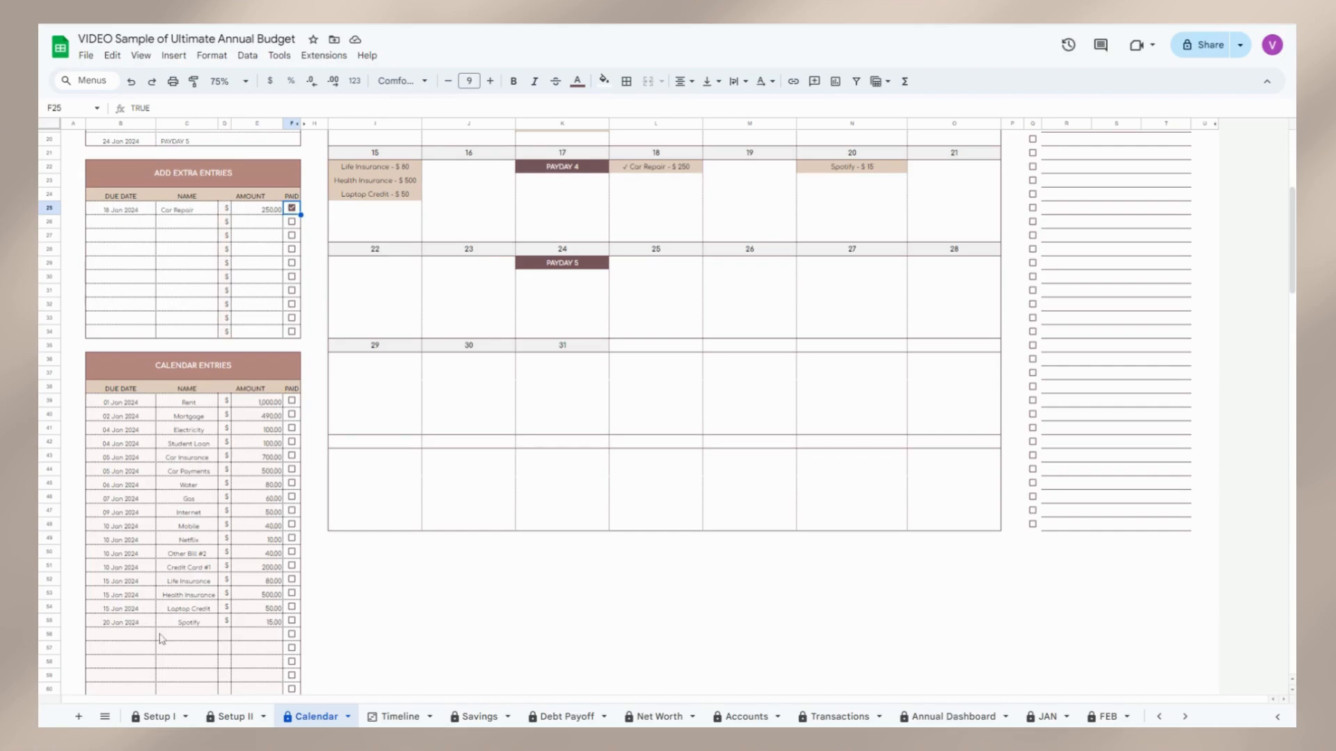
{"action": "scroll", "coordinate": [286, 426], "scroll_direction": "up", "scroll_amount": 2}
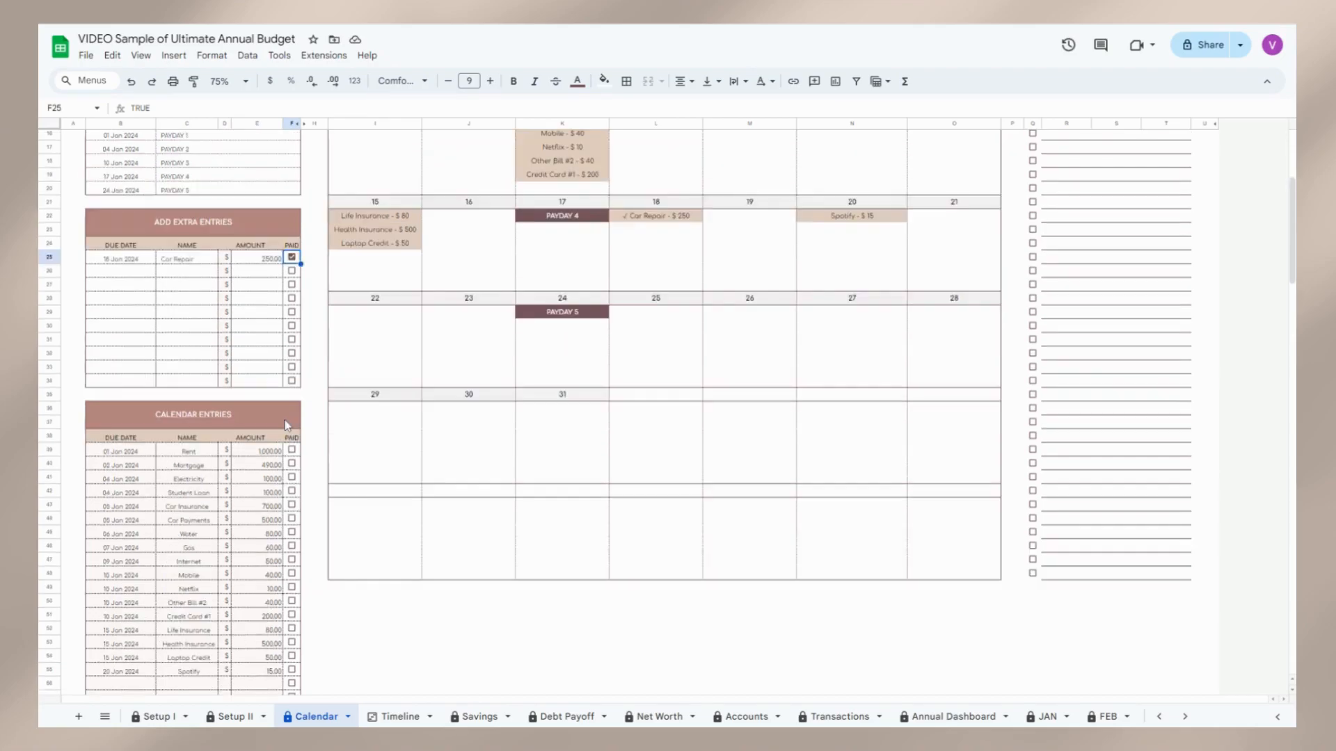
{"action": "left_click", "coordinate": [292, 450]}
{"action": "left_click", "coordinate": [292, 464]}
{"action": "left_click", "coordinate": [292, 477]}
{"action": "left_click", "coordinate": [292, 491]}
{"action": "left_click", "coordinate": [292, 504]}
{"action": "left_click", "coordinate": [292, 518]}
{"action": "left_click", "coordinate": [291, 533]}
{"action": "scroll", "coordinate": [417, 452], "scroll_direction": "up", "scroll_amount": 8}
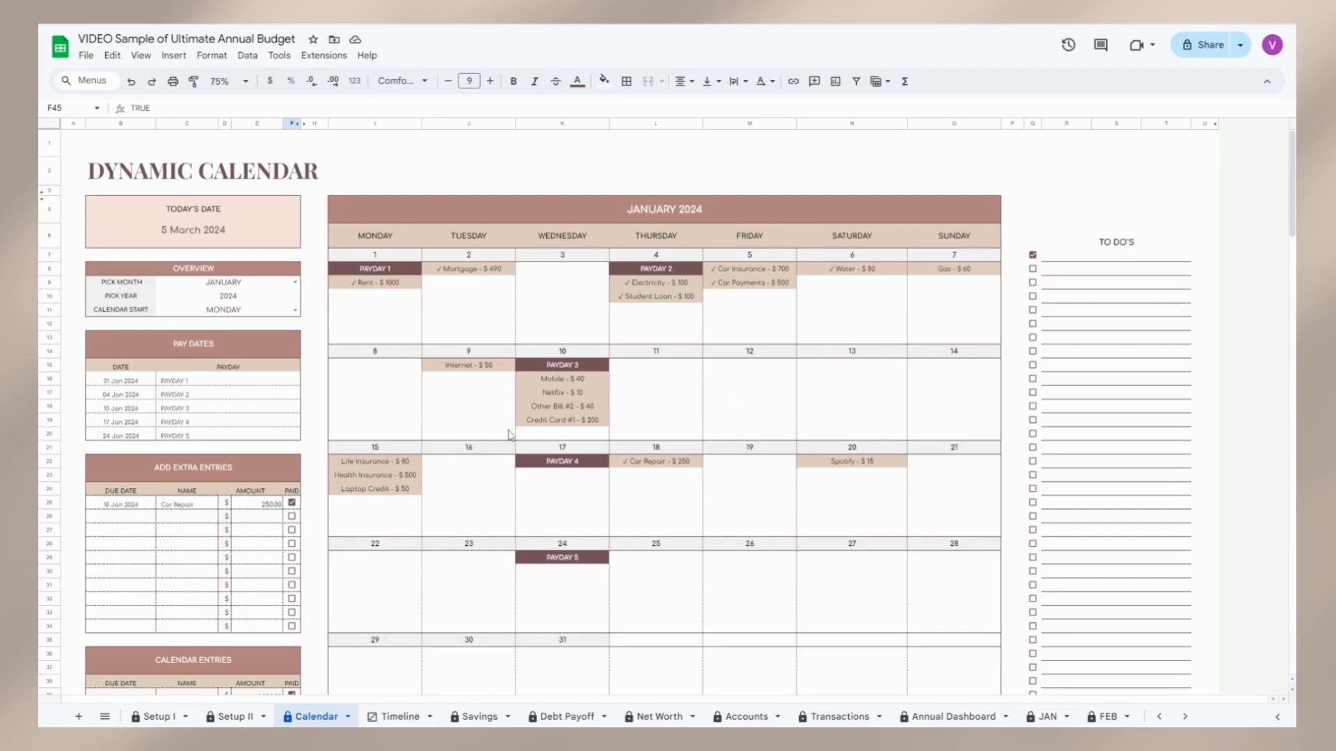
Step: Clear the paid marks for Water, Car Payments, Car Insurance, Student Loan, Electricity, Mortgage, Rent and the extra Car Repair entry
{"action": "scroll", "coordinate": [285, 381], "scroll_direction": "down", "scroll_amount": 3}
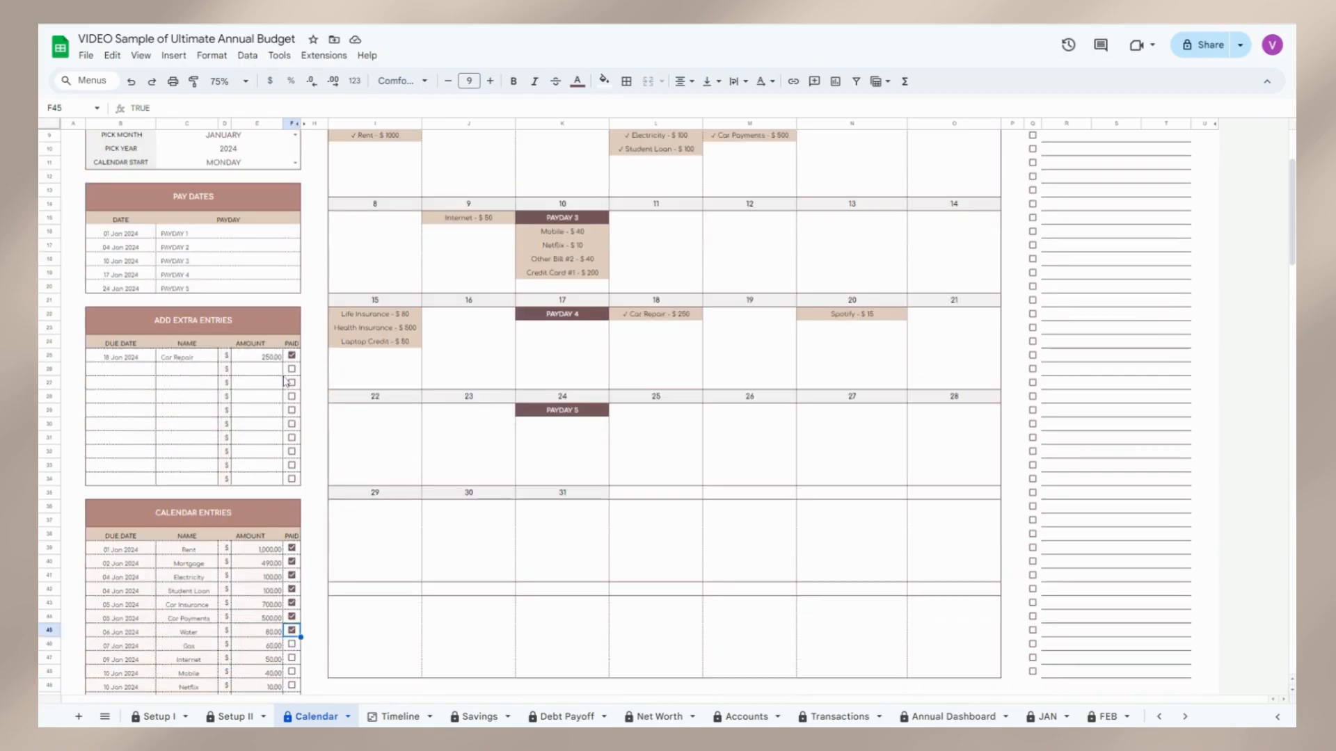
{"action": "left_click", "coordinate": [292, 630]}
{"action": "left_click", "coordinate": [293, 617]}
{"action": "left_click", "coordinate": [298, 605]}
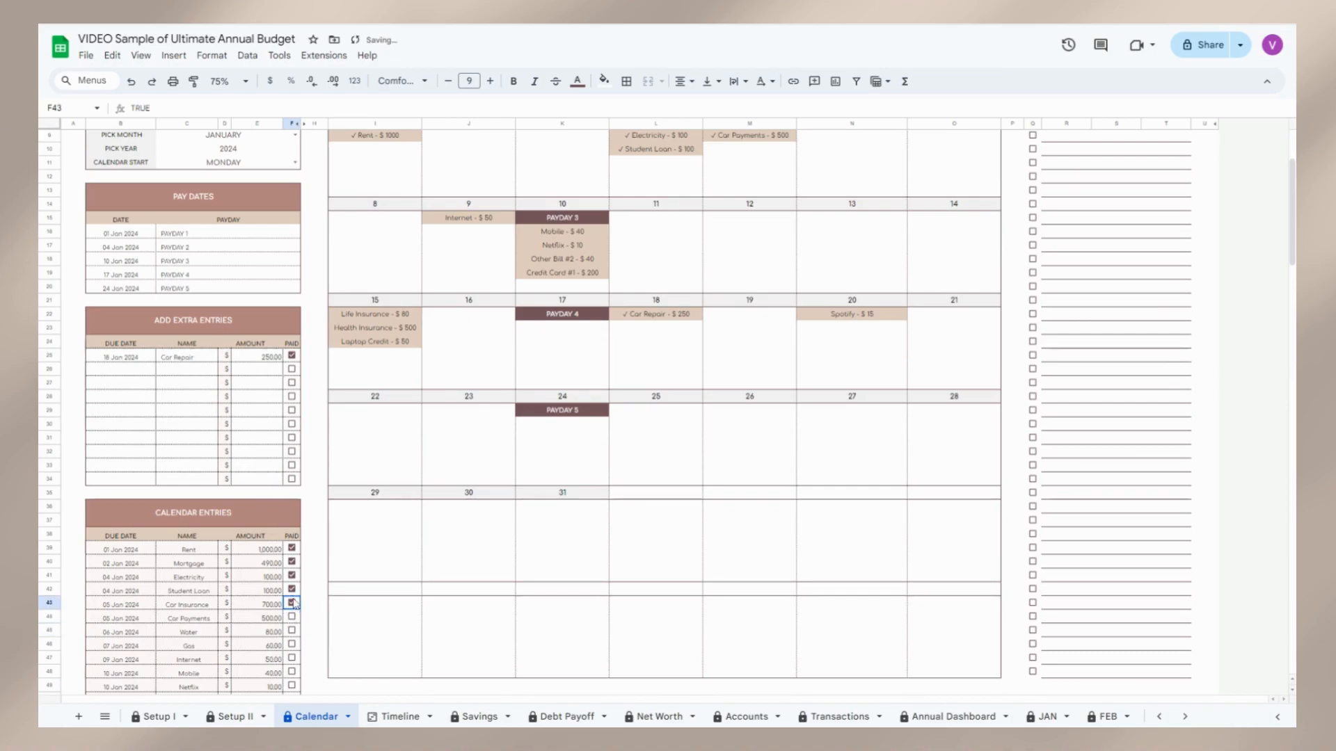
{"action": "left_click", "coordinate": [292, 603]}
{"action": "left_click", "coordinate": [292, 589]}
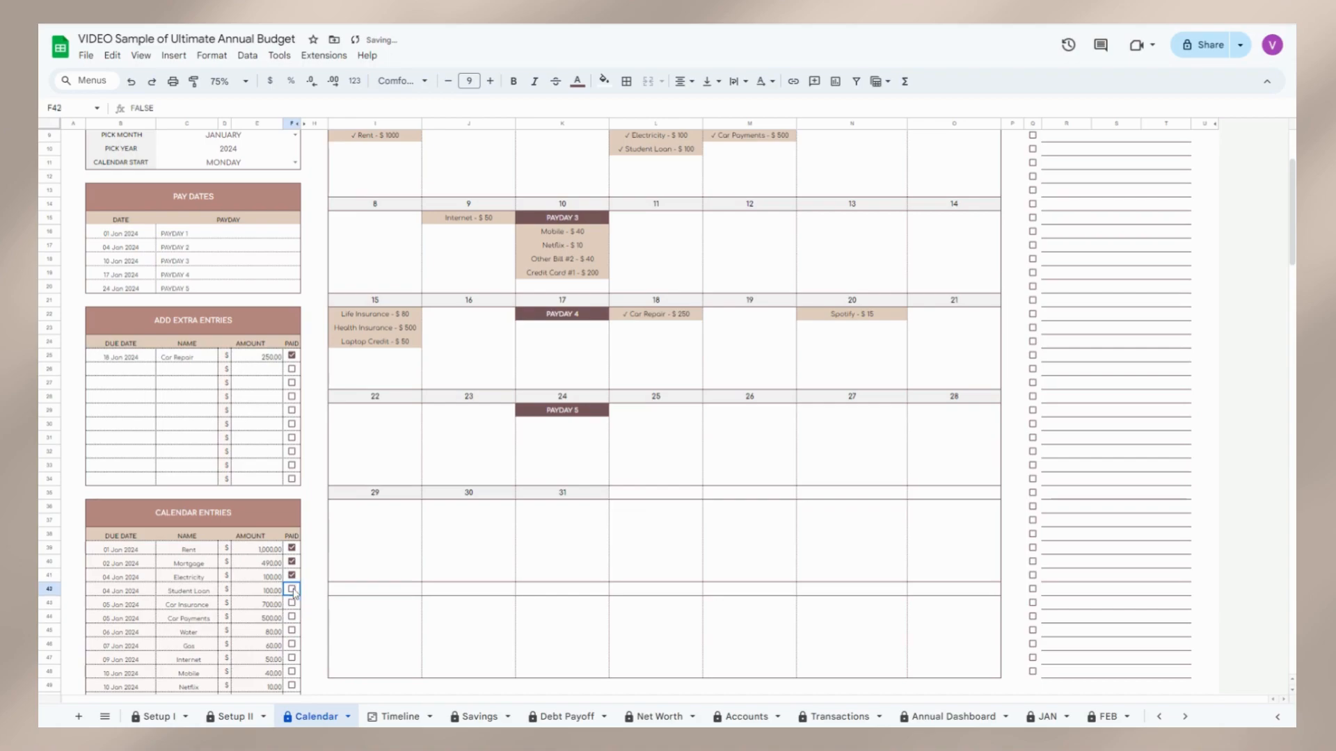
{"action": "left_click", "coordinate": [292, 576]}
{"action": "left_click", "coordinate": [292, 561]}
{"action": "left_click", "coordinate": [292, 548]}
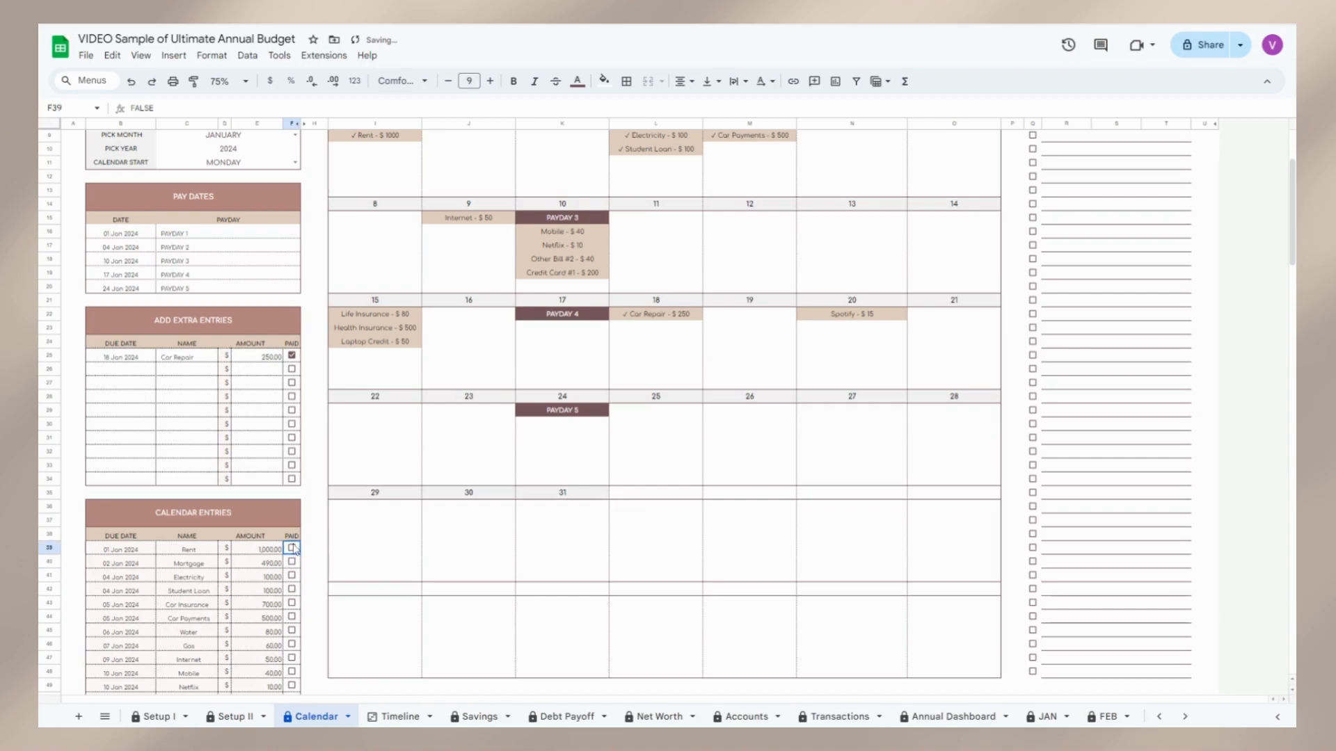
{"action": "left_click", "coordinate": [293, 356]}
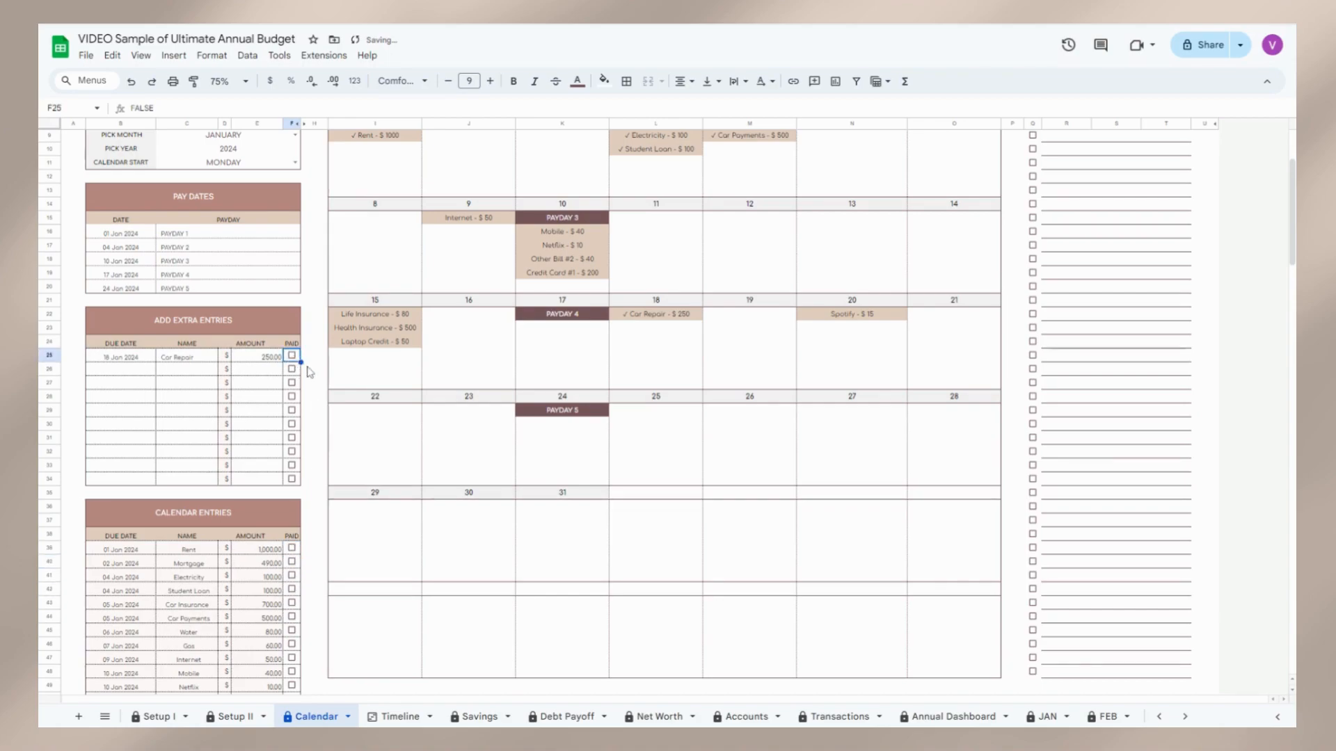
{"action": "scroll", "coordinate": [306, 383], "scroll_direction": "up", "scroll_amount": 3}
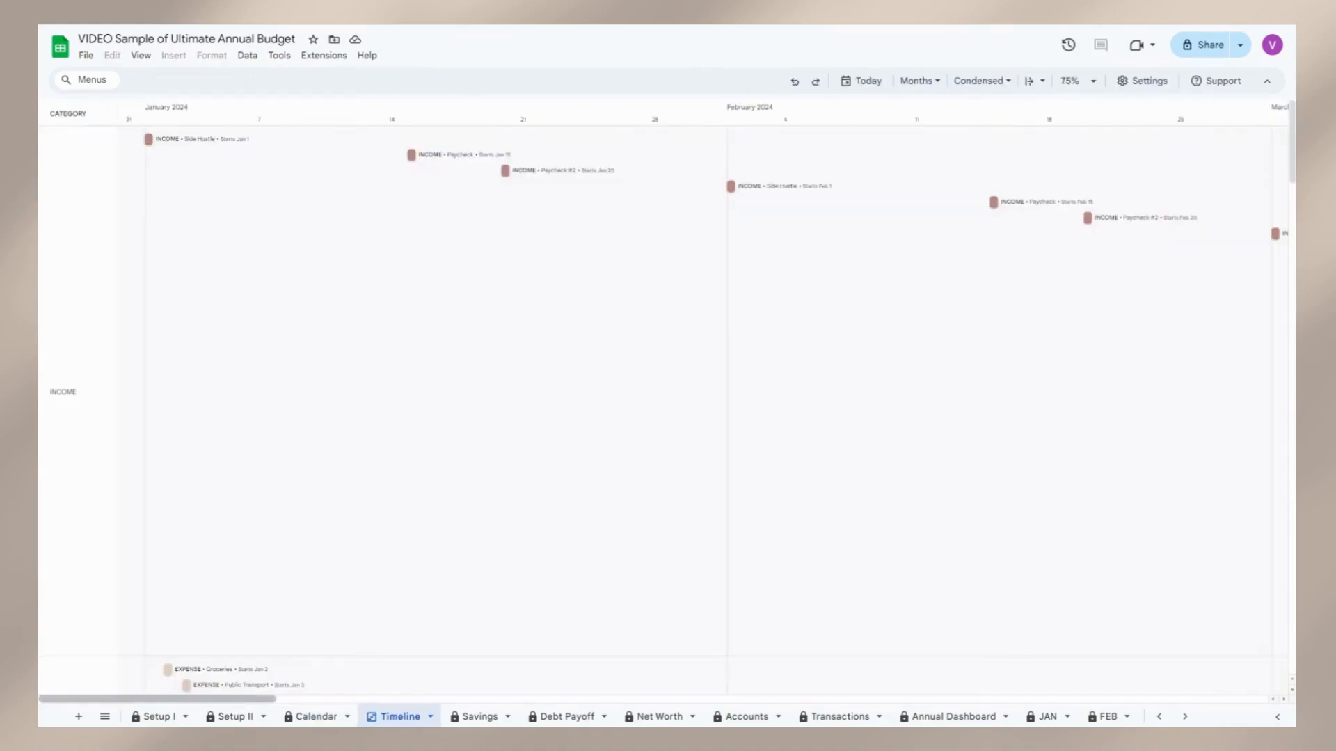
Step: Examine the timeline's income, expense, bill, savings, debt and investment entries across the months, and open the Savings sheet
{"action": "left_click_drag", "start_coordinate": [242, 699], "coordinate": [498, 687]}
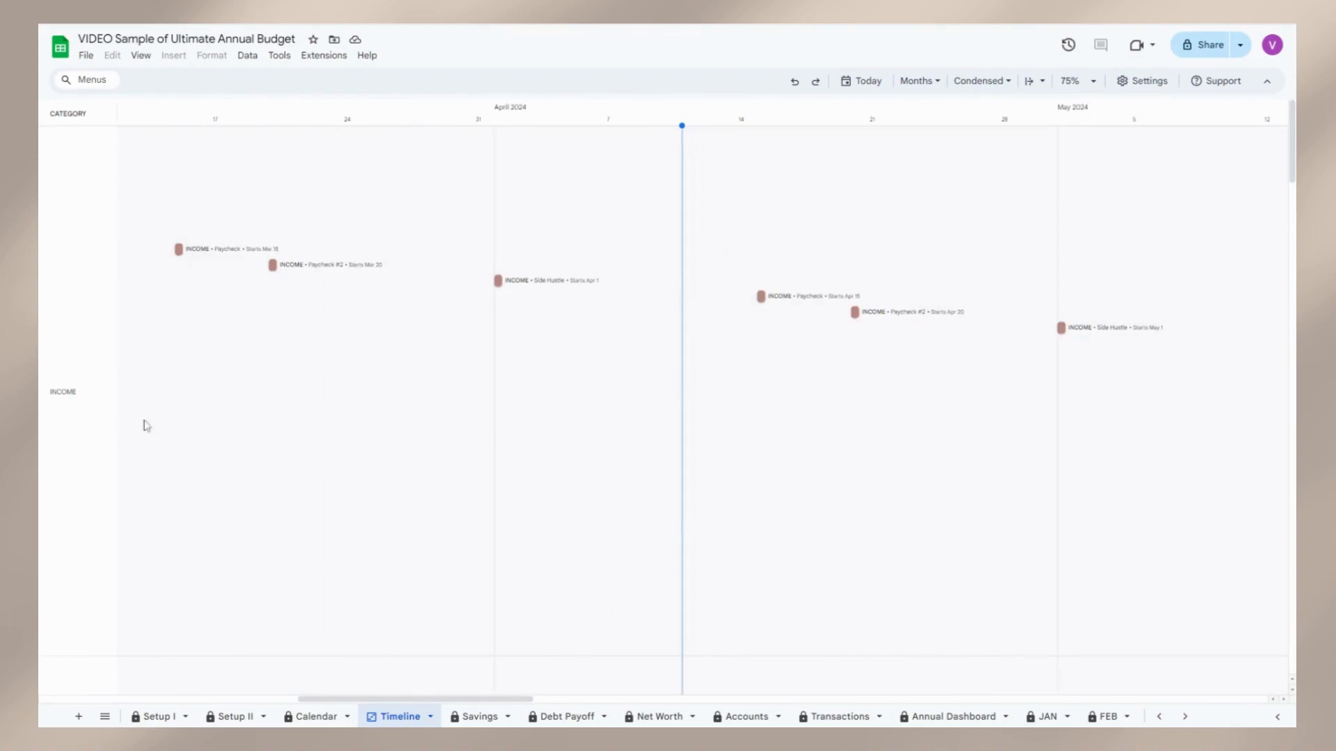
{"action": "scroll", "coordinate": [515, 541], "scroll_direction": "down", "scroll_amount": 5}
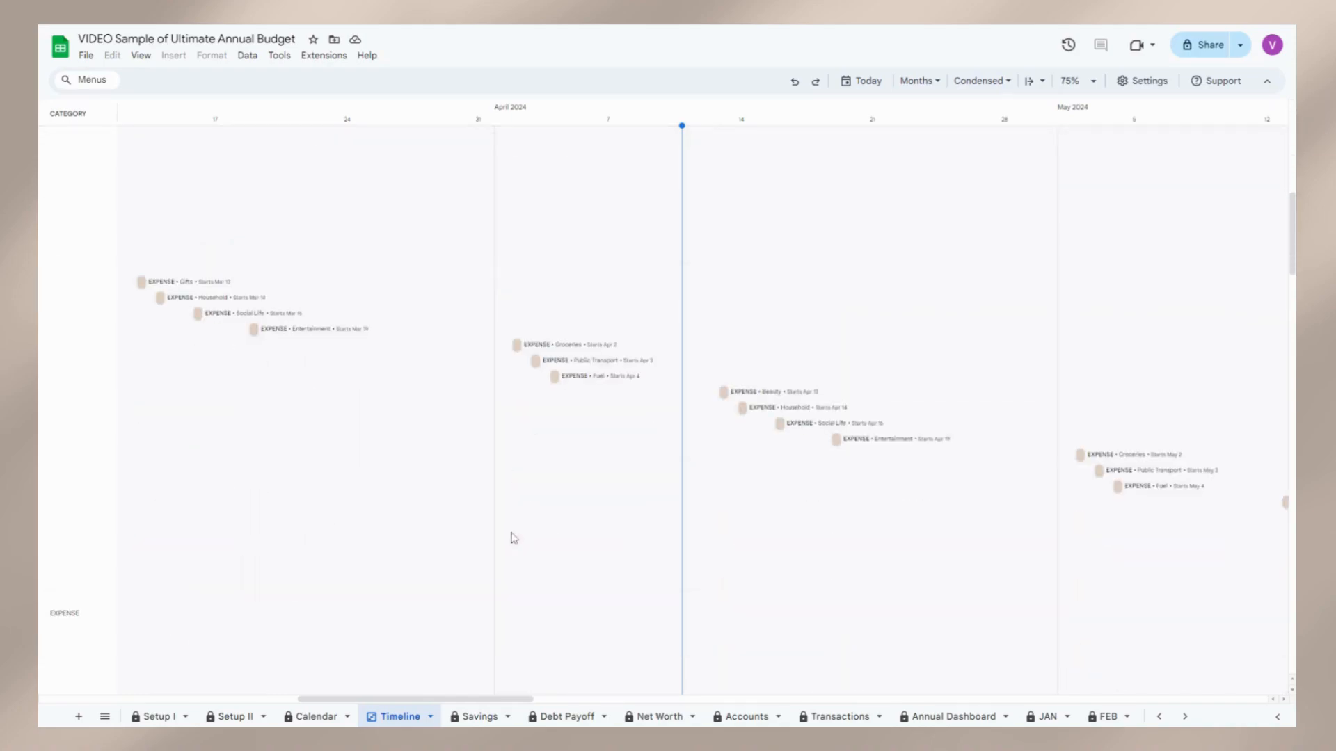
{"action": "scroll", "coordinate": [514, 538], "scroll_direction": "down", "scroll_amount": 10}
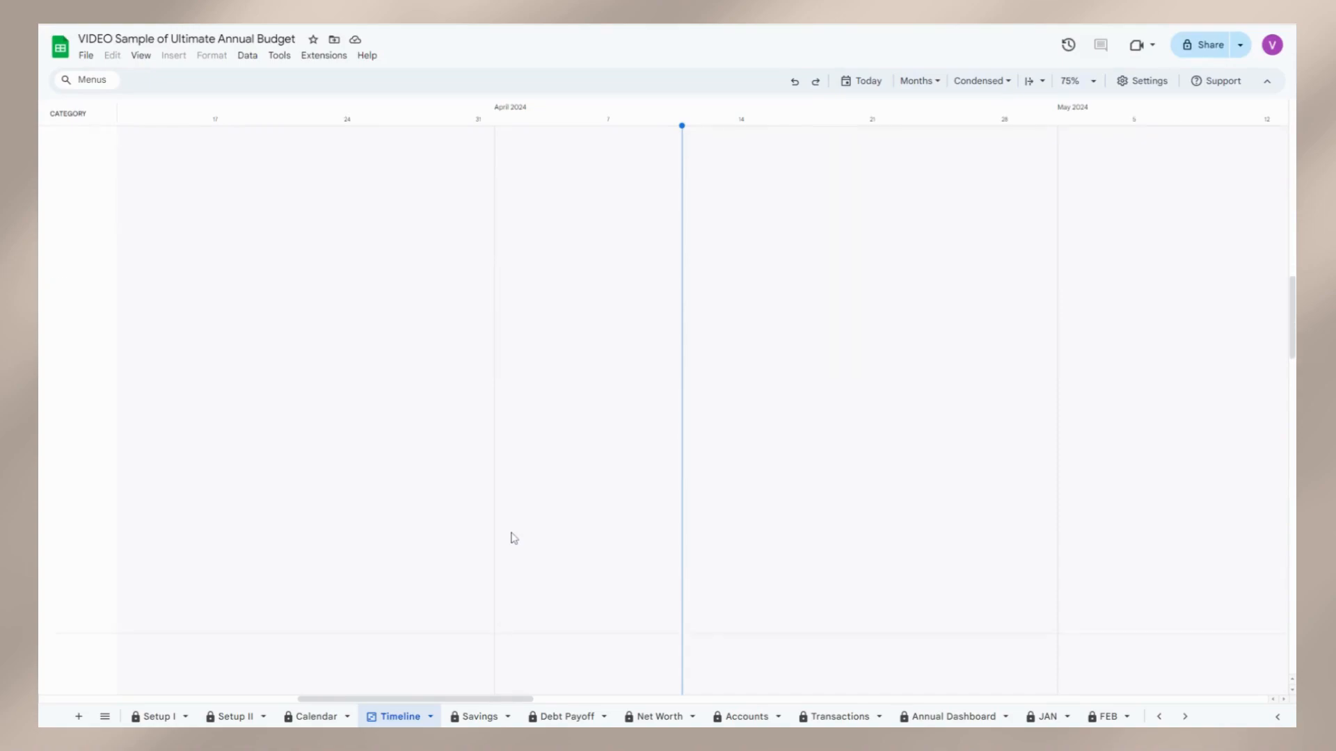
{"action": "scroll", "coordinate": [513, 539], "scroll_direction": "down", "scroll_amount": 5}
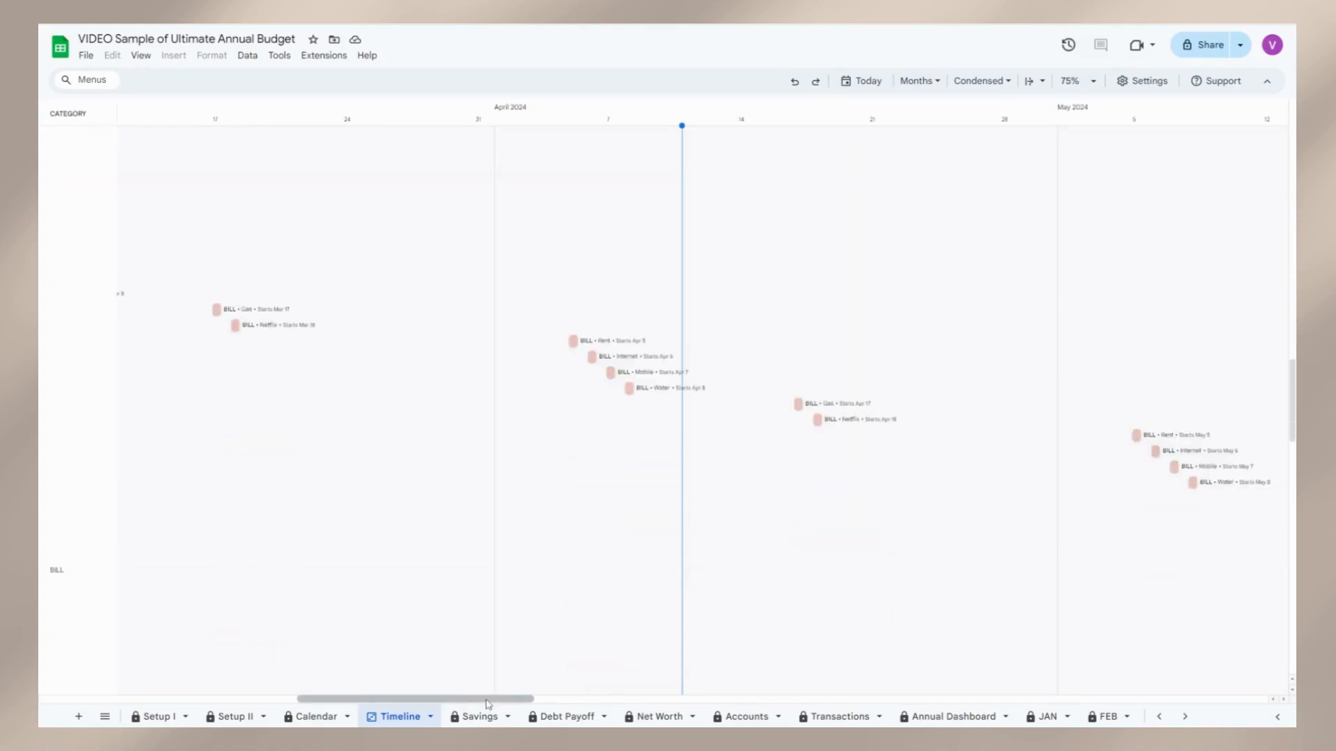
{"action": "left_click_drag", "start_coordinate": [489, 699], "coordinate": [509, 701]}
{"action": "scroll", "coordinate": [449, 462], "scroll_direction": "right", "scroll_amount": 10}
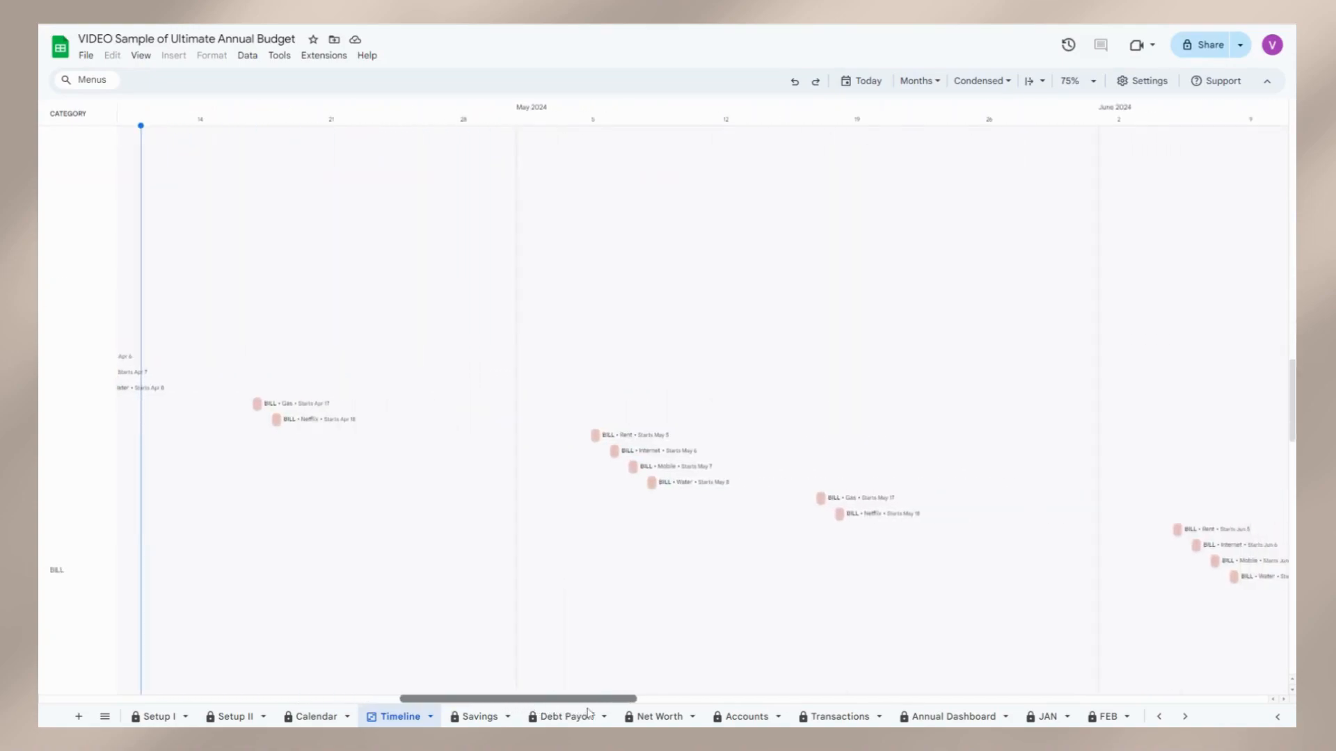
{"action": "scroll", "coordinate": [448, 462], "scroll_direction": "down", "scroll_amount": 10}
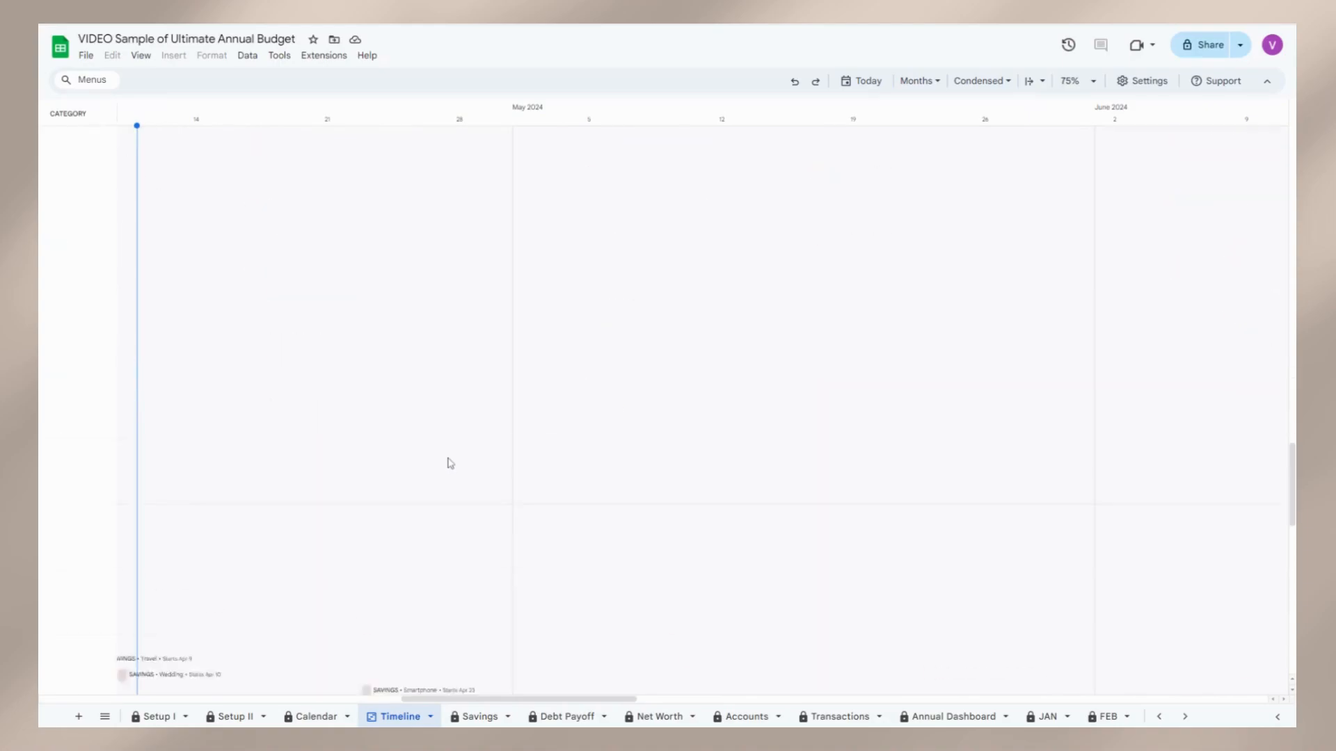
{"action": "scroll", "coordinate": [450, 463], "scroll_direction": "down", "scroll_amount": 3}
{"action": "scroll", "coordinate": [450, 463], "scroll_direction": "down", "scroll_amount": 6}
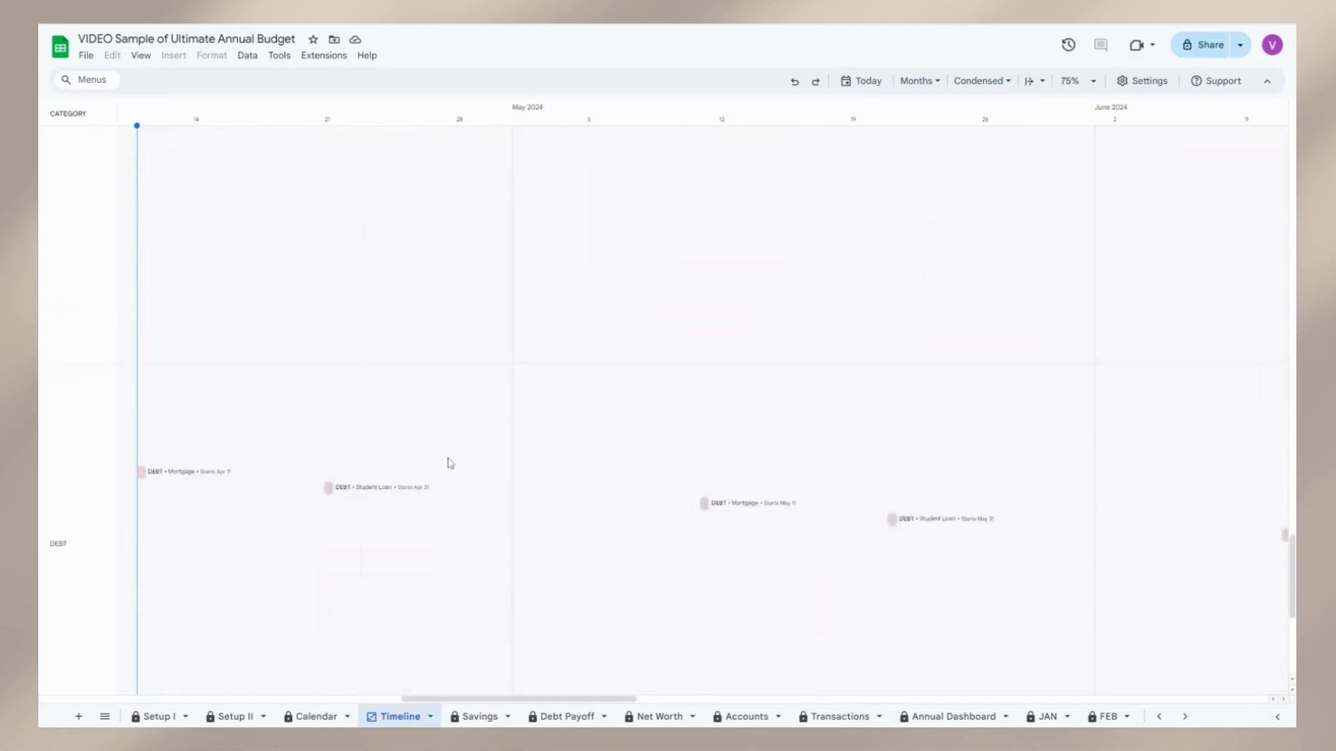
{"action": "scroll", "coordinate": [450, 463], "scroll_direction": "down", "scroll_amount": 3}
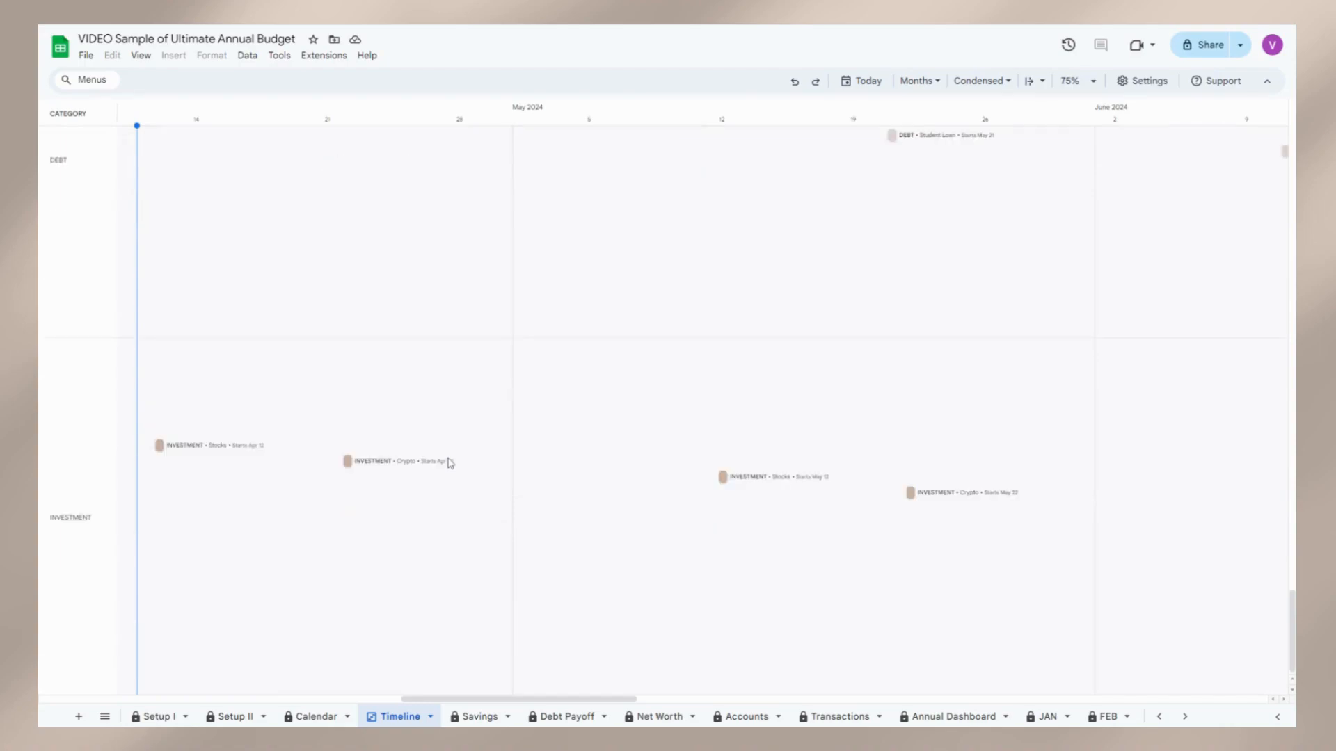
{"action": "left_click_drag", "start_coordinate": [462, 698], "coordinate": [626, 701]}
{"action": "left_click", "coordinate": [479, 716]}
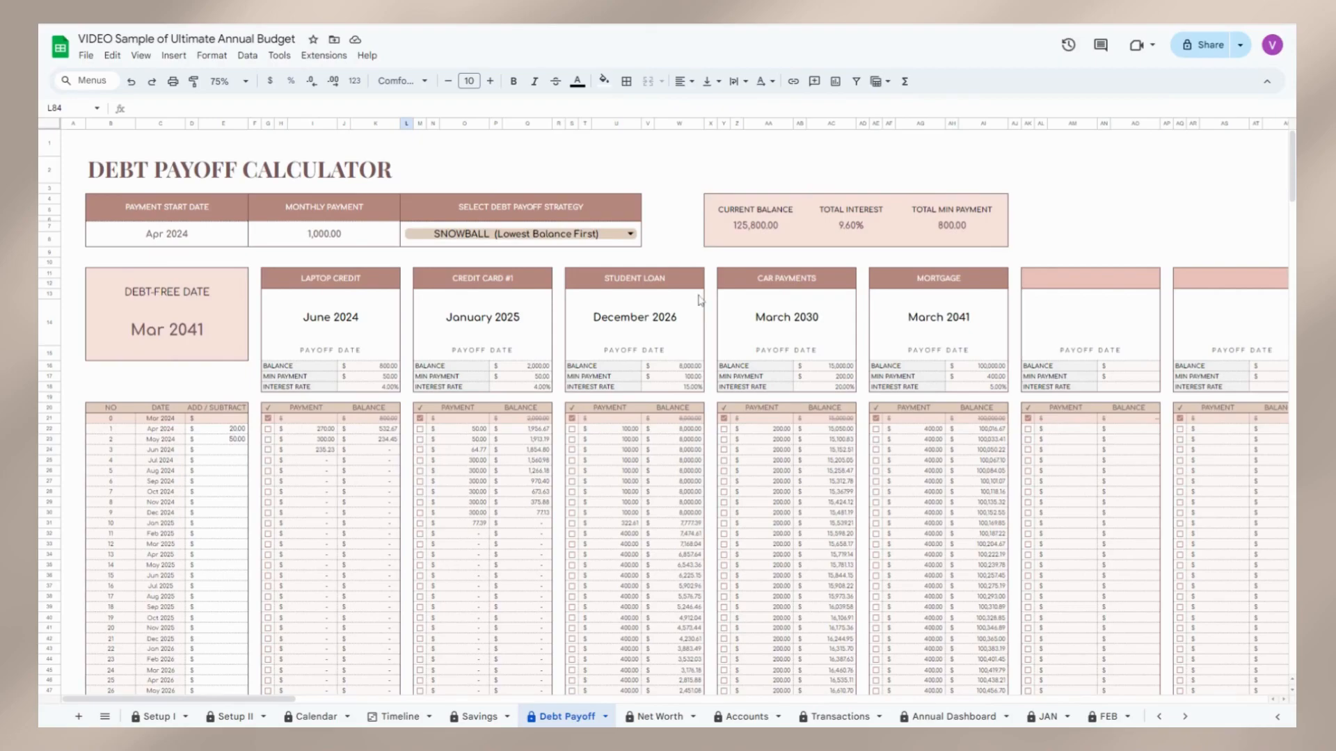
Step: In the debt payoff calculator, set the payment start date to 2 May 2024
{"action": "double_click", "coordinate": [196, 237]}
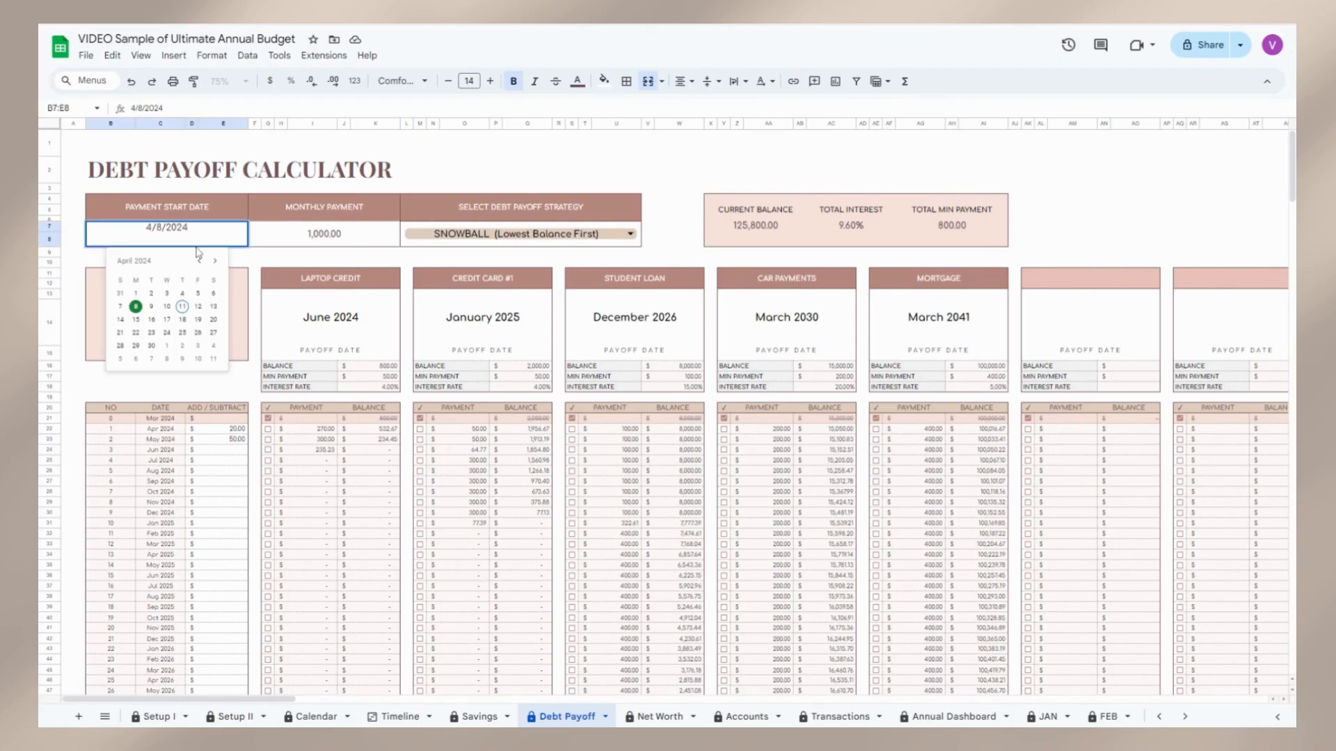
{"action": "left_click", "coordinate": [216, 262]}
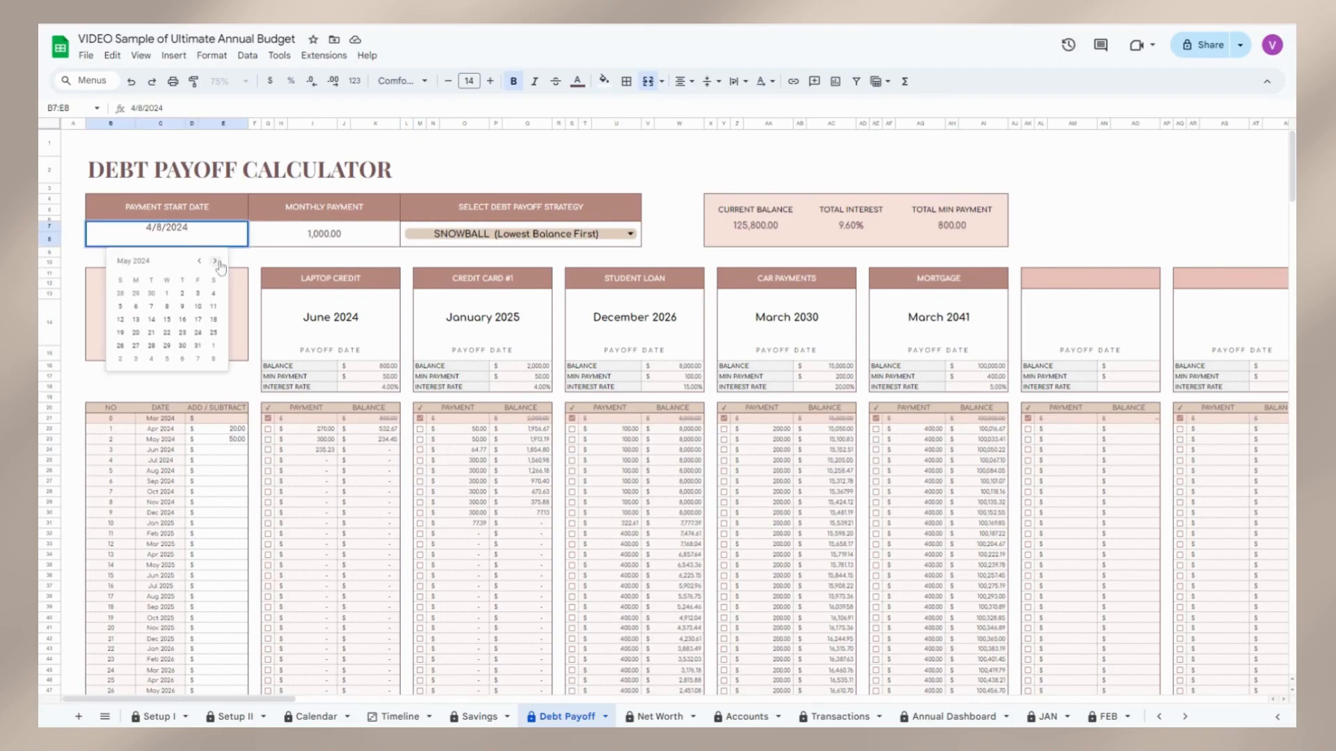
{"action": "left_click", "coordinate": [183, 294]}
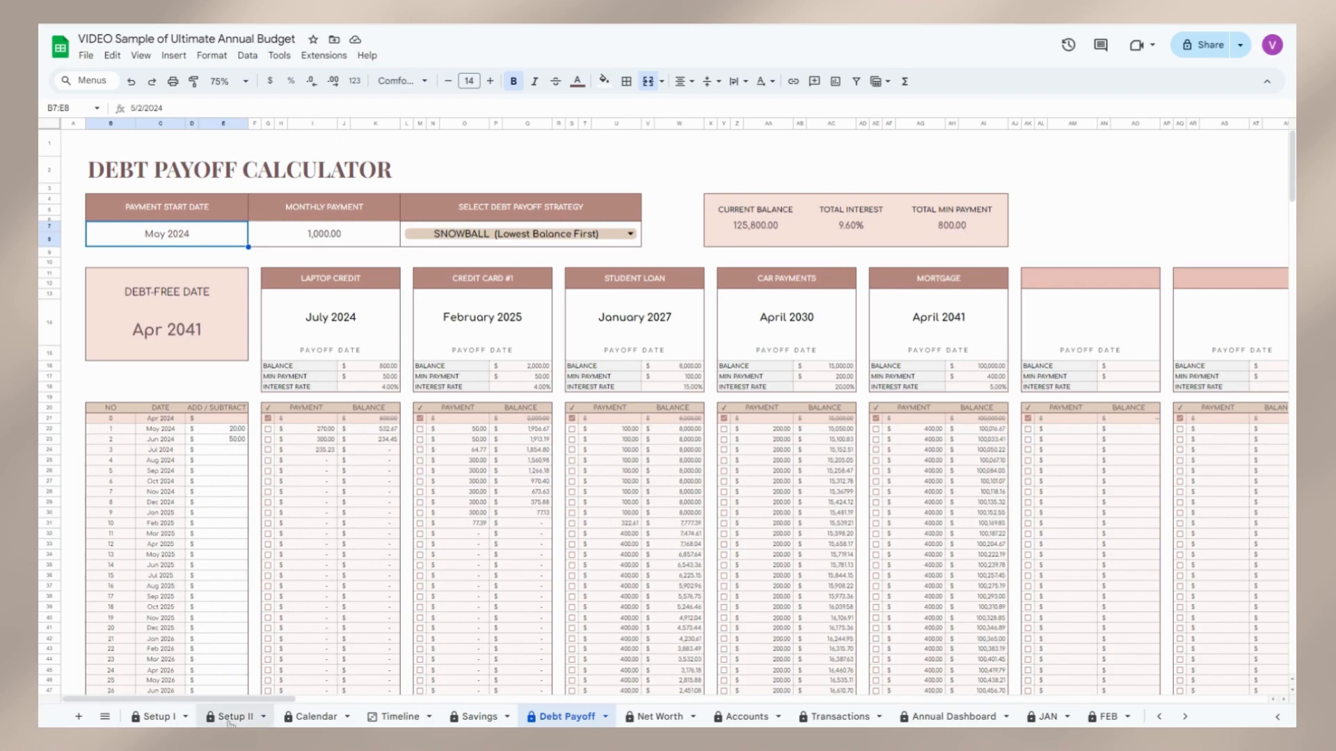
Step: Set the monthly debt payment to 1,100 and choose SNOWBALL (Lowest Balance First) as the debt payoff strategy
{"action": "left_click", "coordinate": [352, 239]}
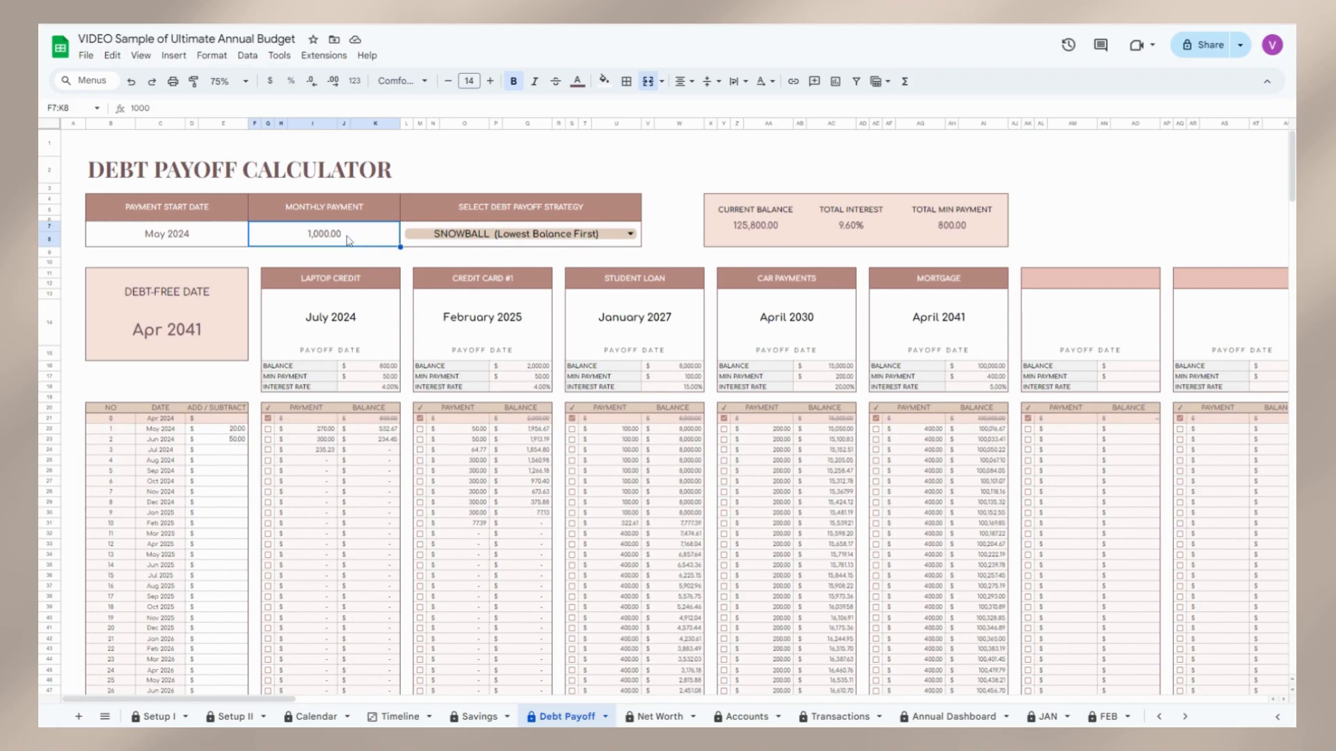
{"action": "type", "text": "1"}
{"action": "type", "text": "100"}
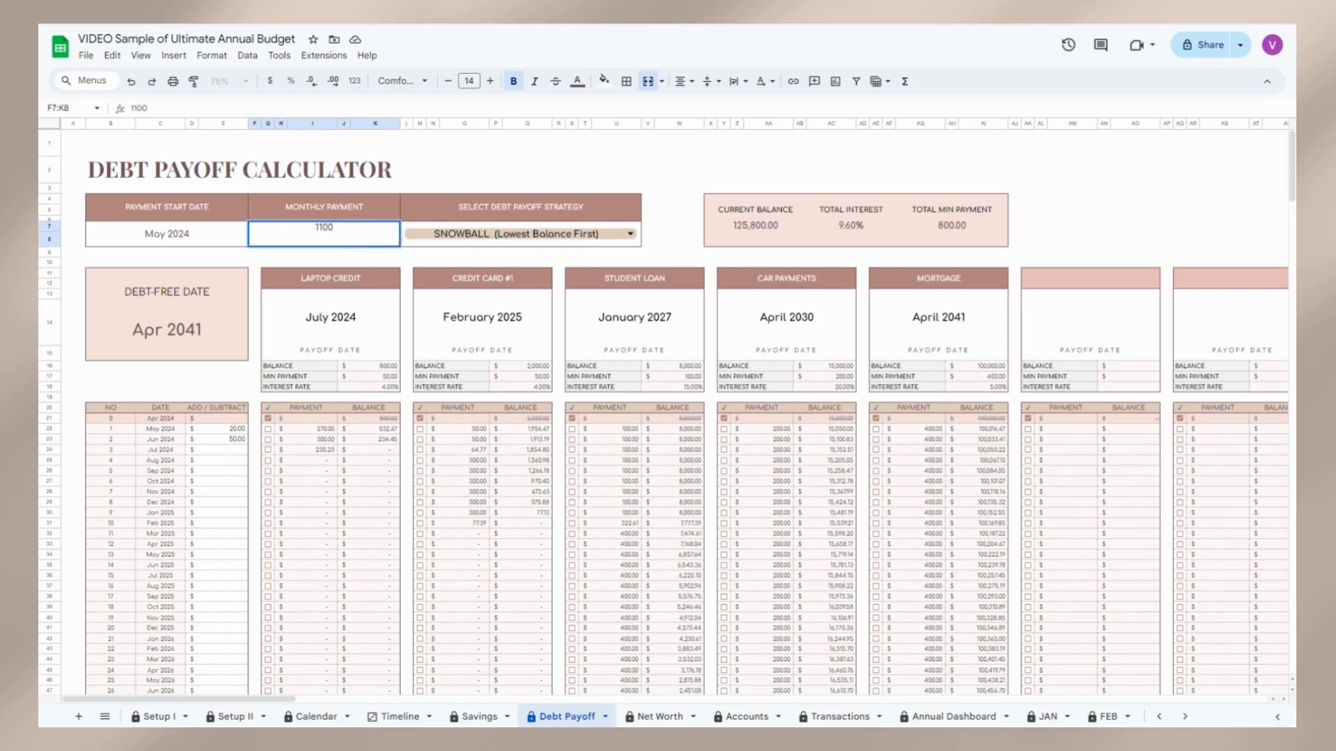
{"action": "key", "text": "Return"}
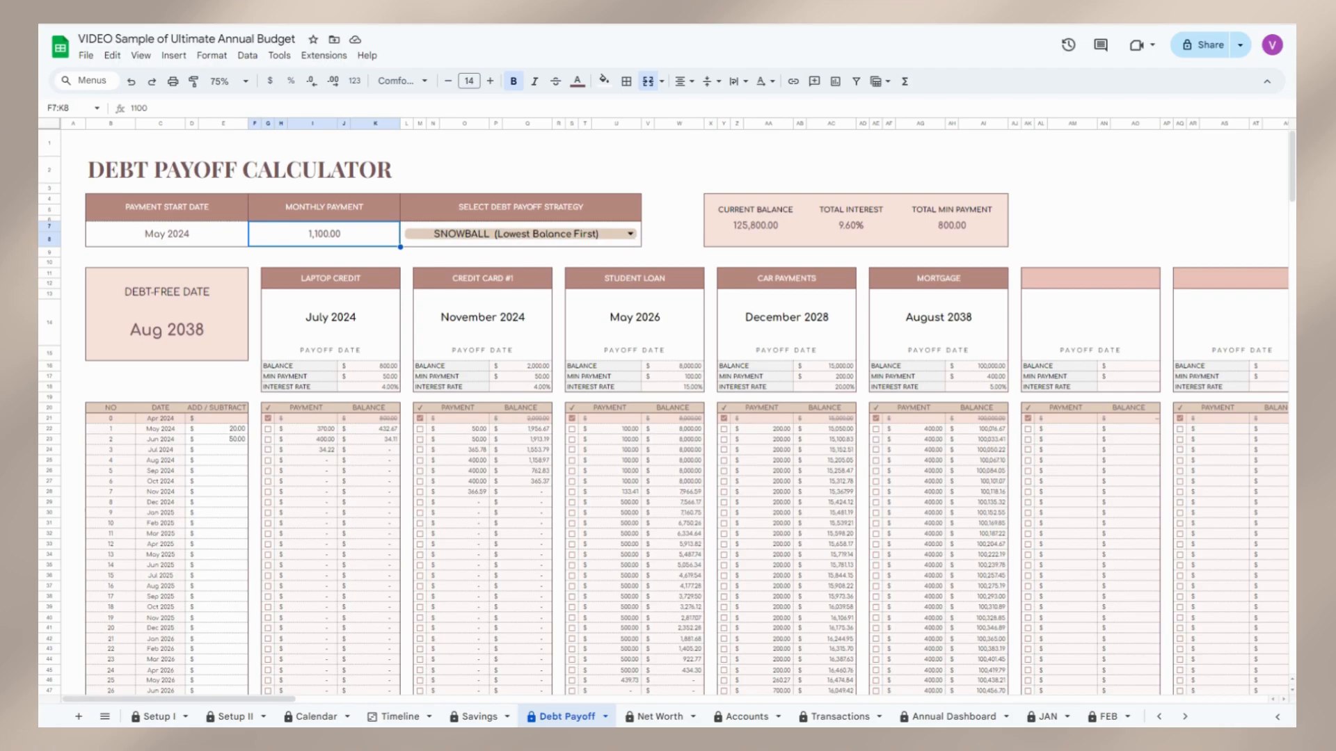
{"action": "left_click", "coordinate": [631, 234]}
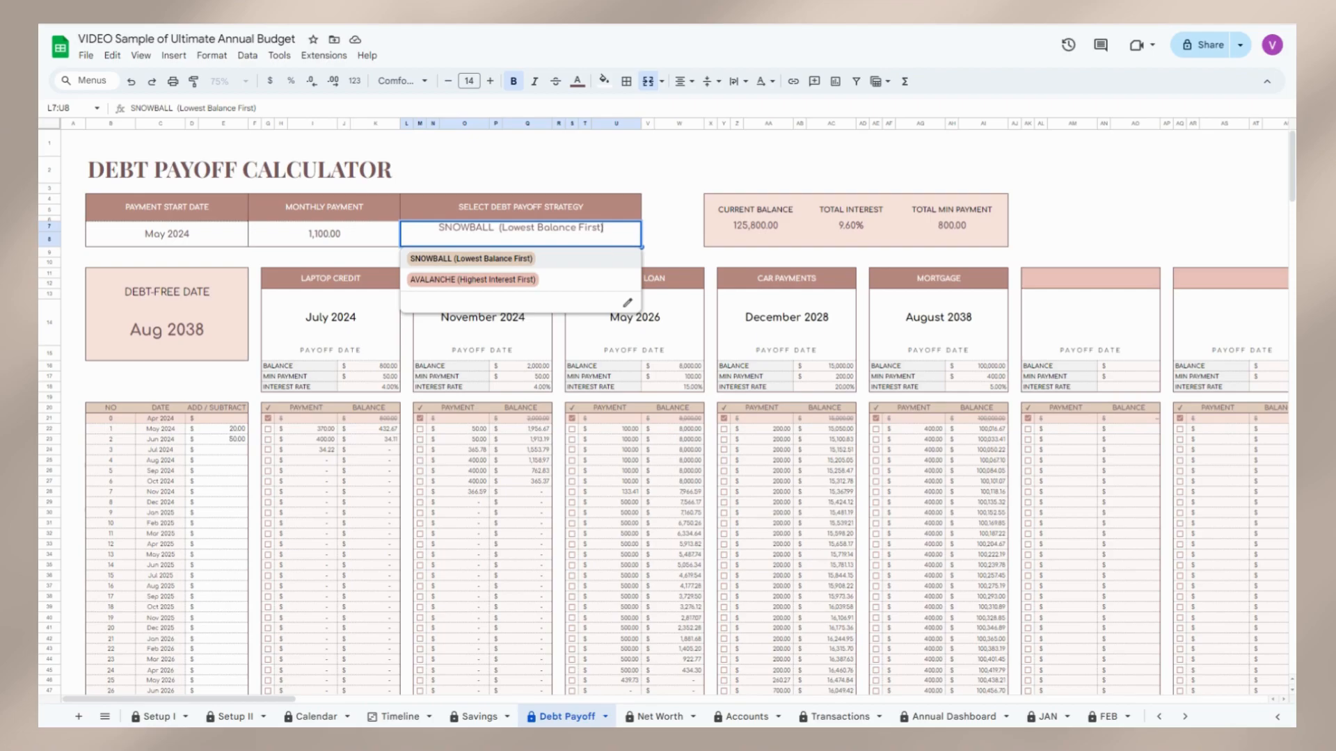
{"action": "left_click", "coordinate": [609, 264]}
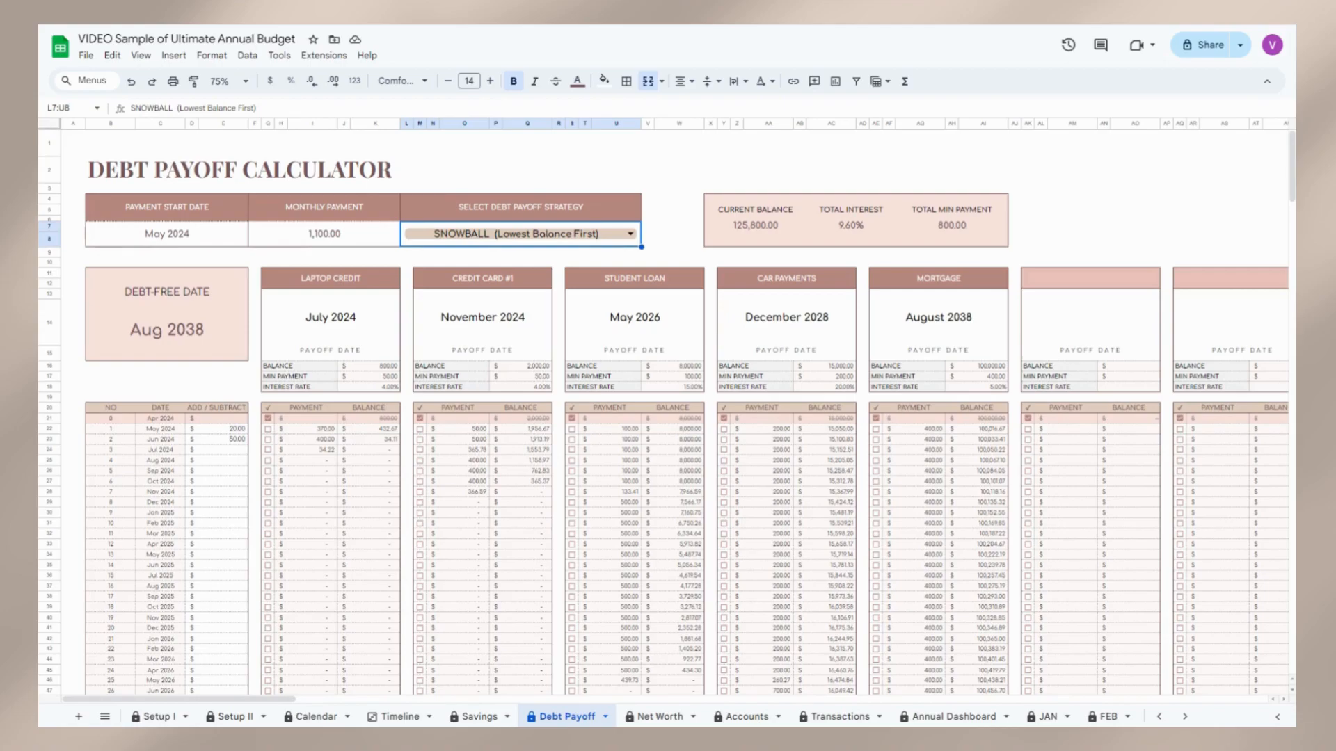
Step: In the debt schedule's add/subtract column, enter -100 for Jul 2024 and 500 for Aug 2024
{"action": "left_click", "coordinate": [240, 450]}
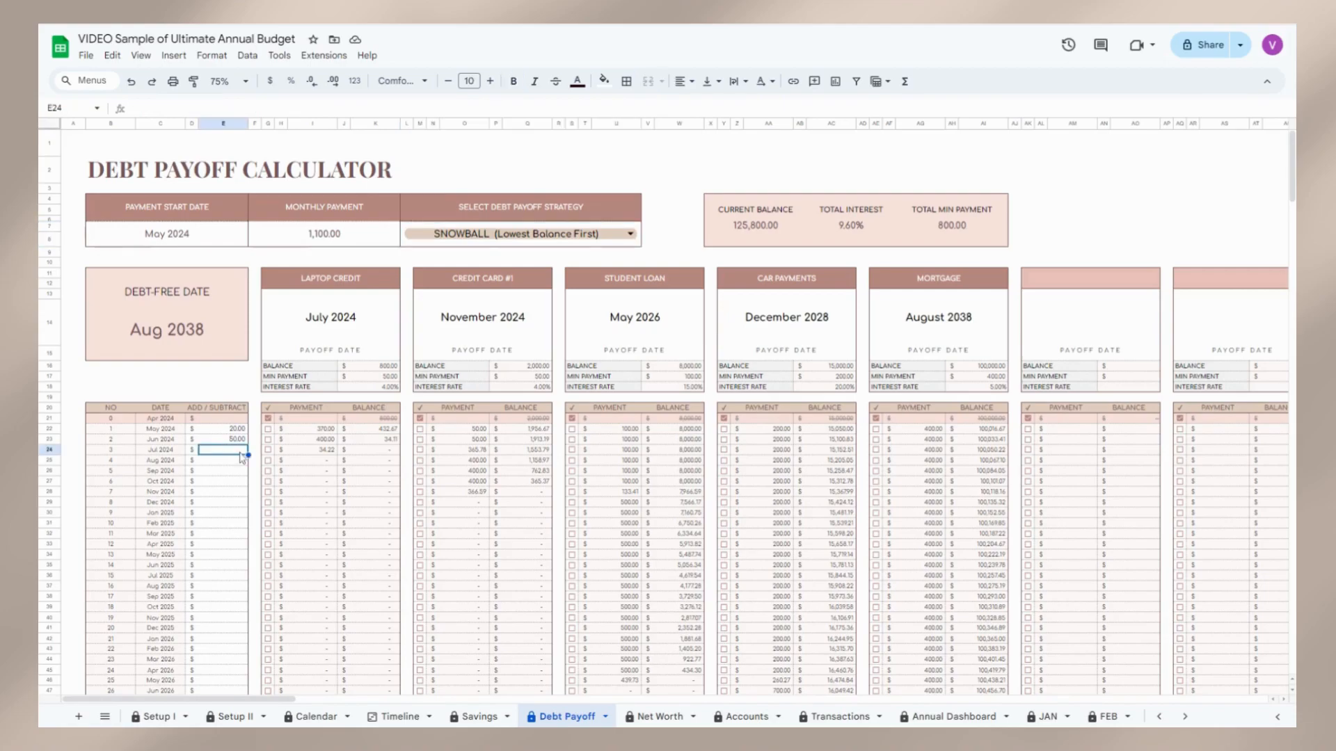
{"action": "type", "text": "-100"}
{"action": "key", "text": "Return"}
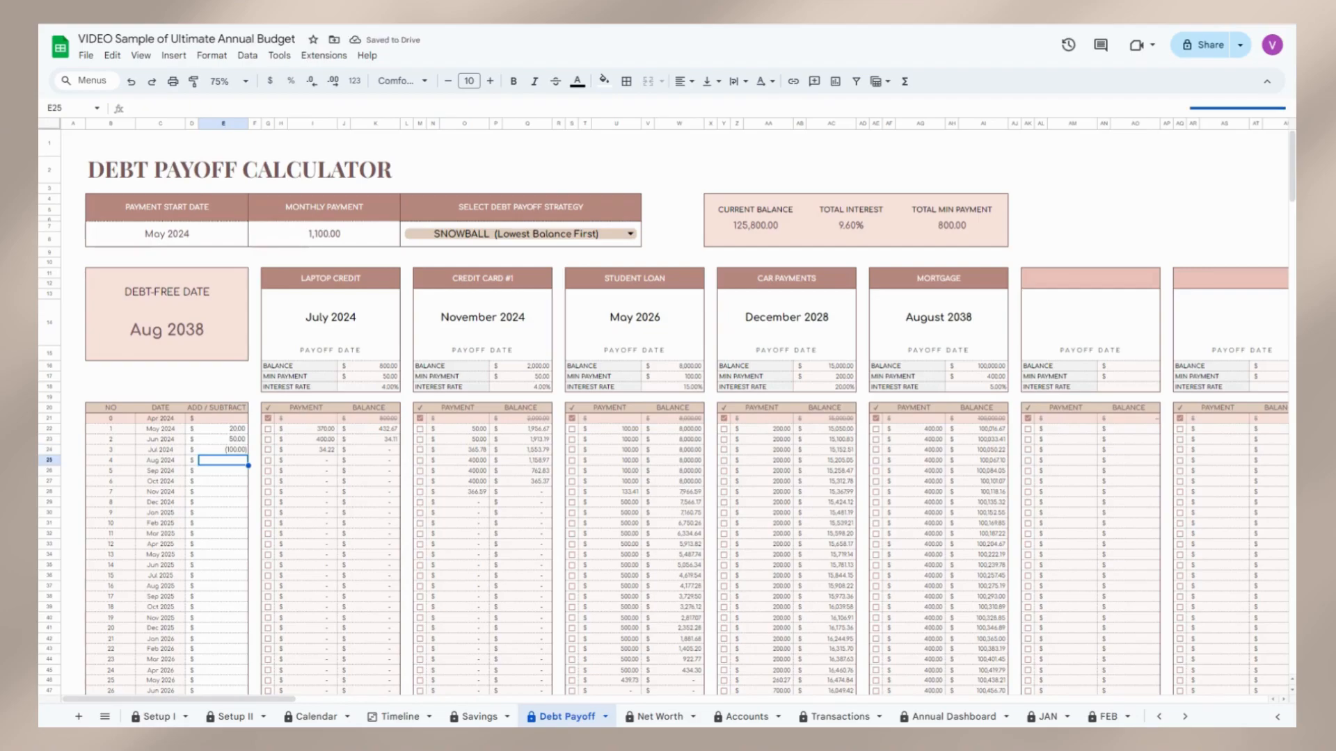
{"action": "type", "text": "500"}
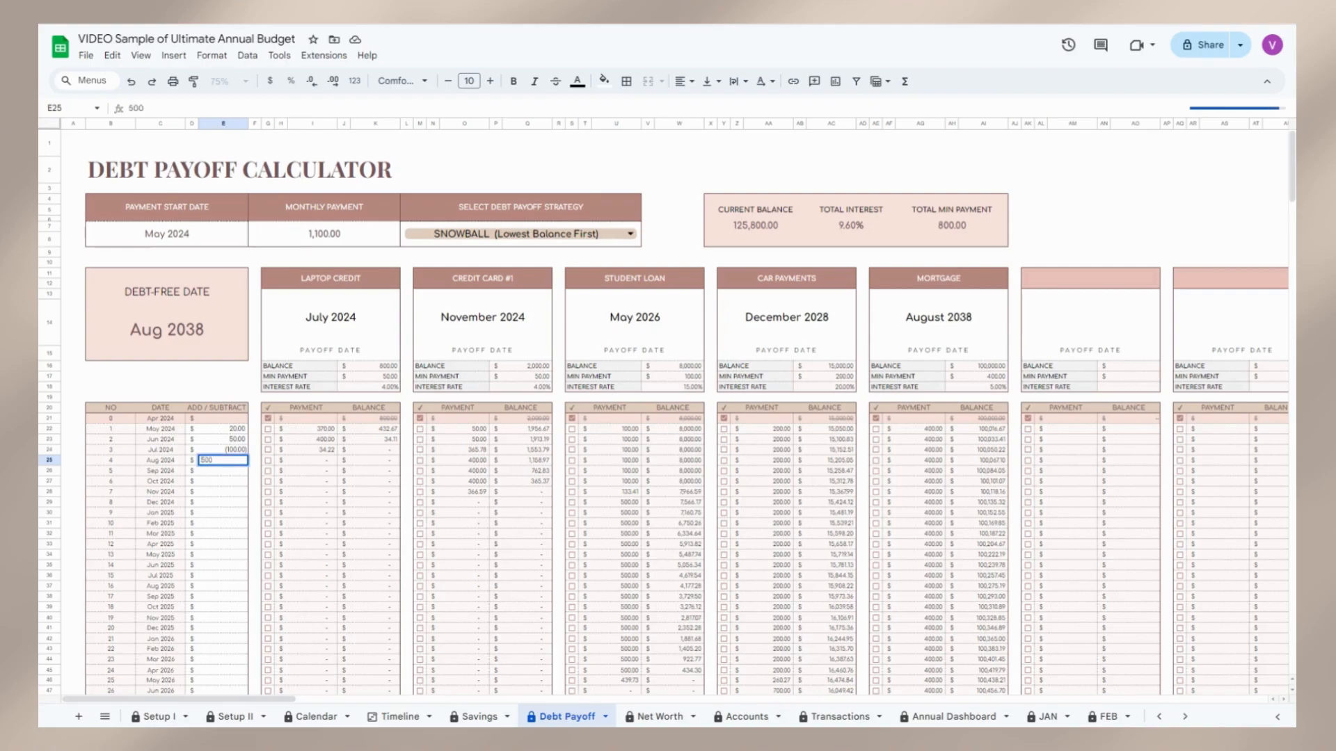
{"action": "key", "text": "Return"}
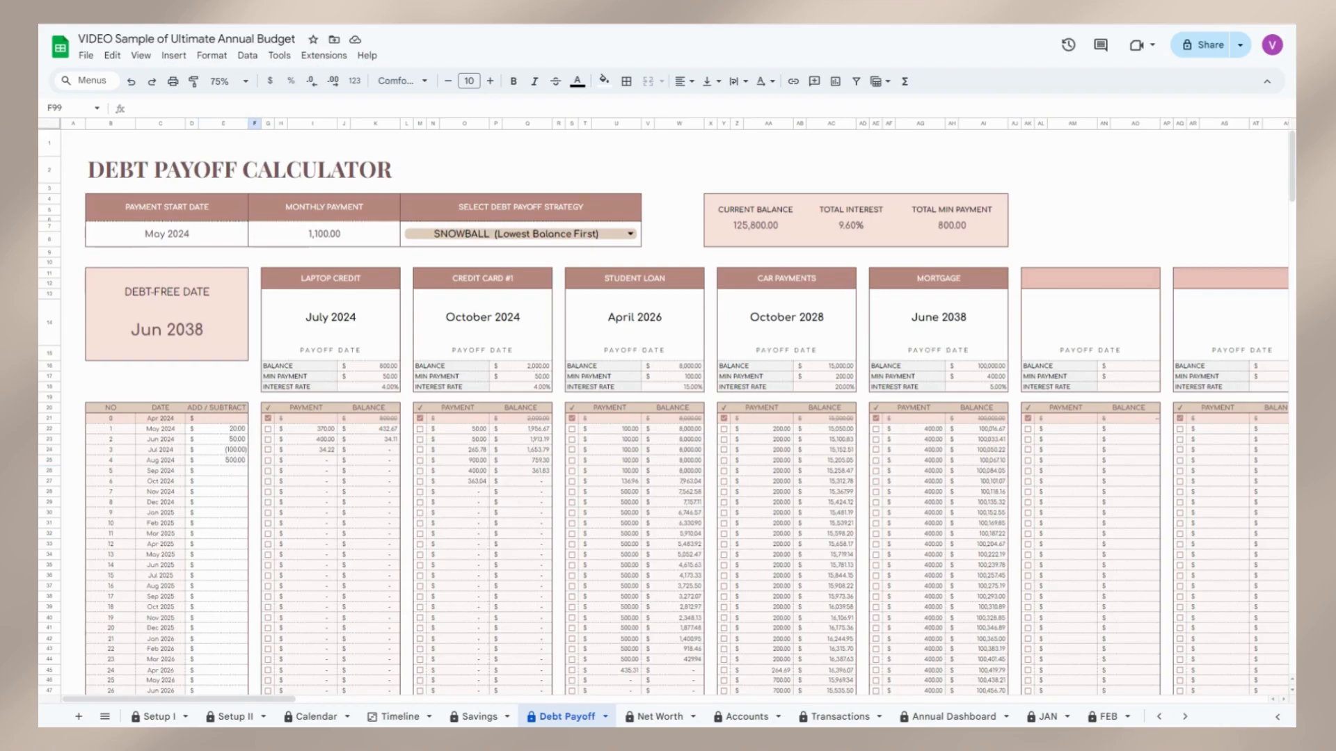
Step: Check off the May and Jun 2024 payments for Laptop Credit and the May to Jul 2024 payments for Credit Card #1
{"action": "left_click", "coordinate": [268, 429]}
{"action": "left_click", "coordinate": [268, 439]}
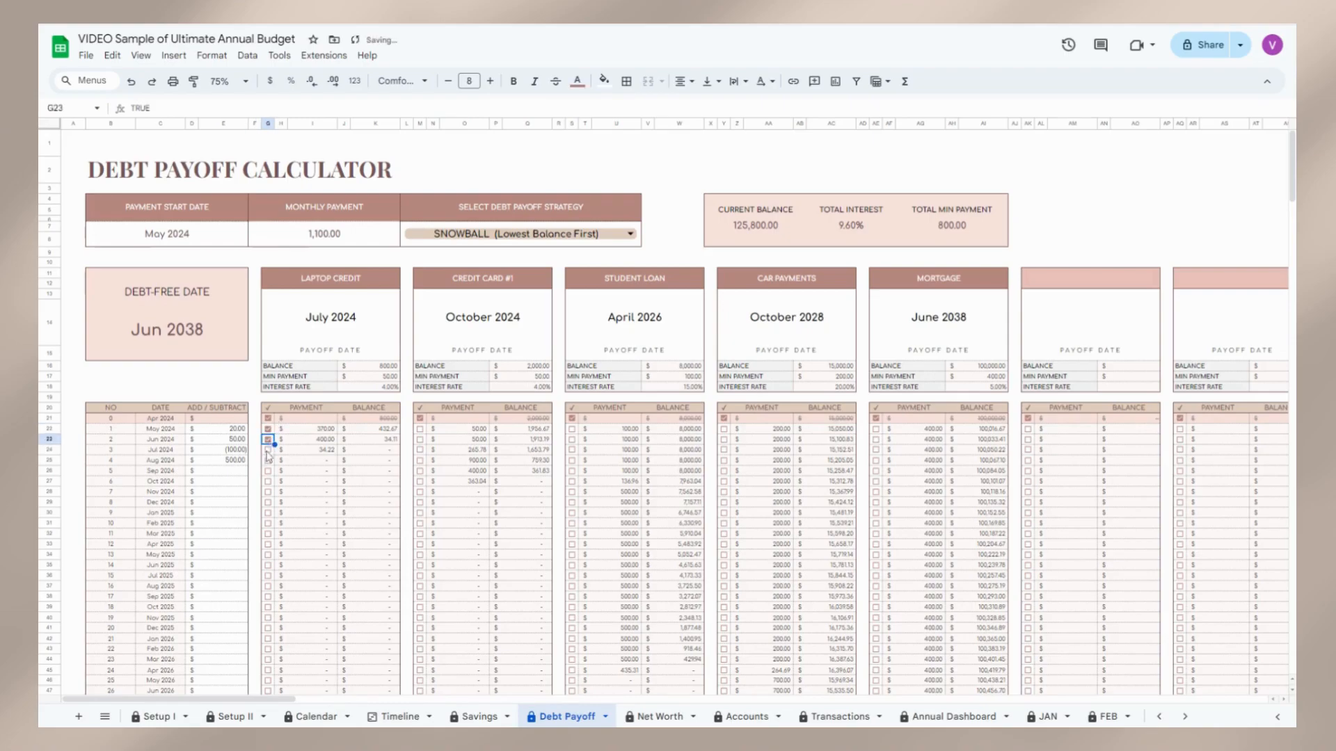
{"action": "left_click", "coordinate": [420, 429]}
{"action": "left_click", "coordinate": [420, 439]}
{"action": "left_click", "coordinate": [420, 451]}
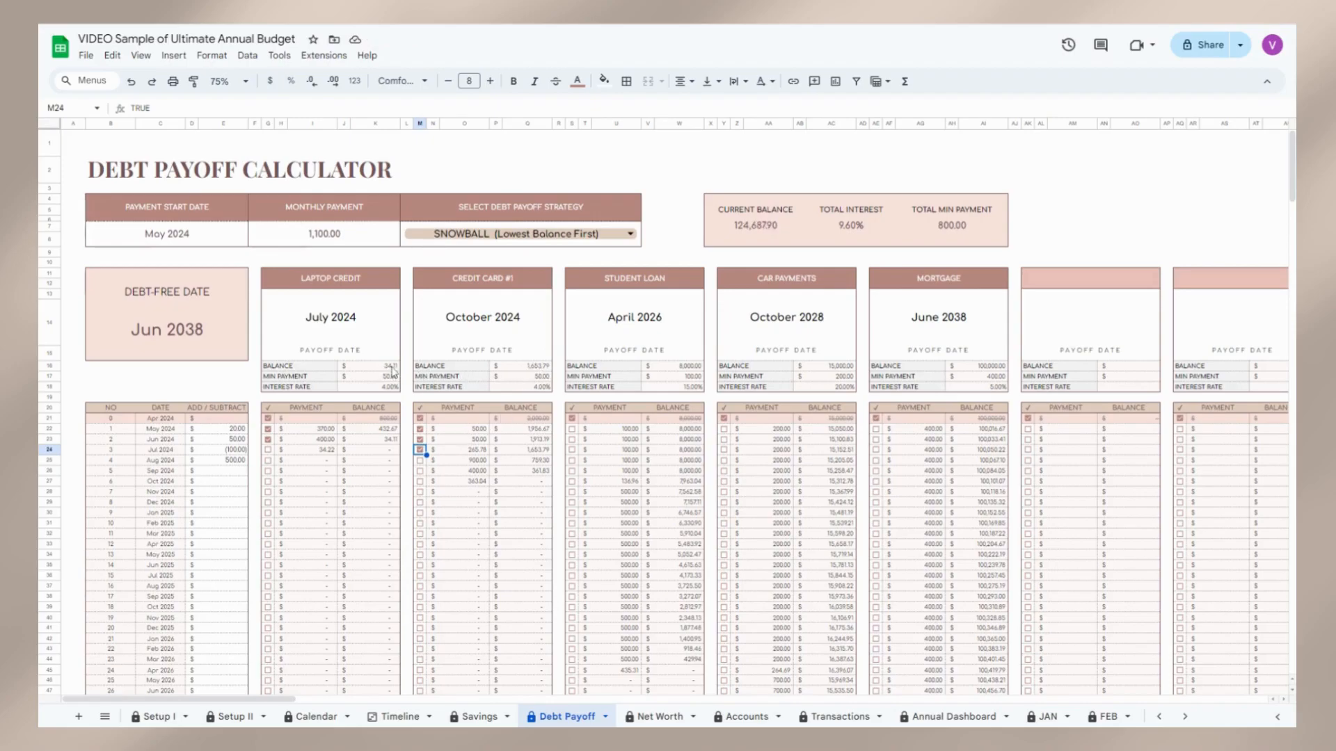
Step: On the Net Worth sheet, set the year-end net worth goal to 120,000
{"action": "key", "text": "ctrl+Page_Down"}
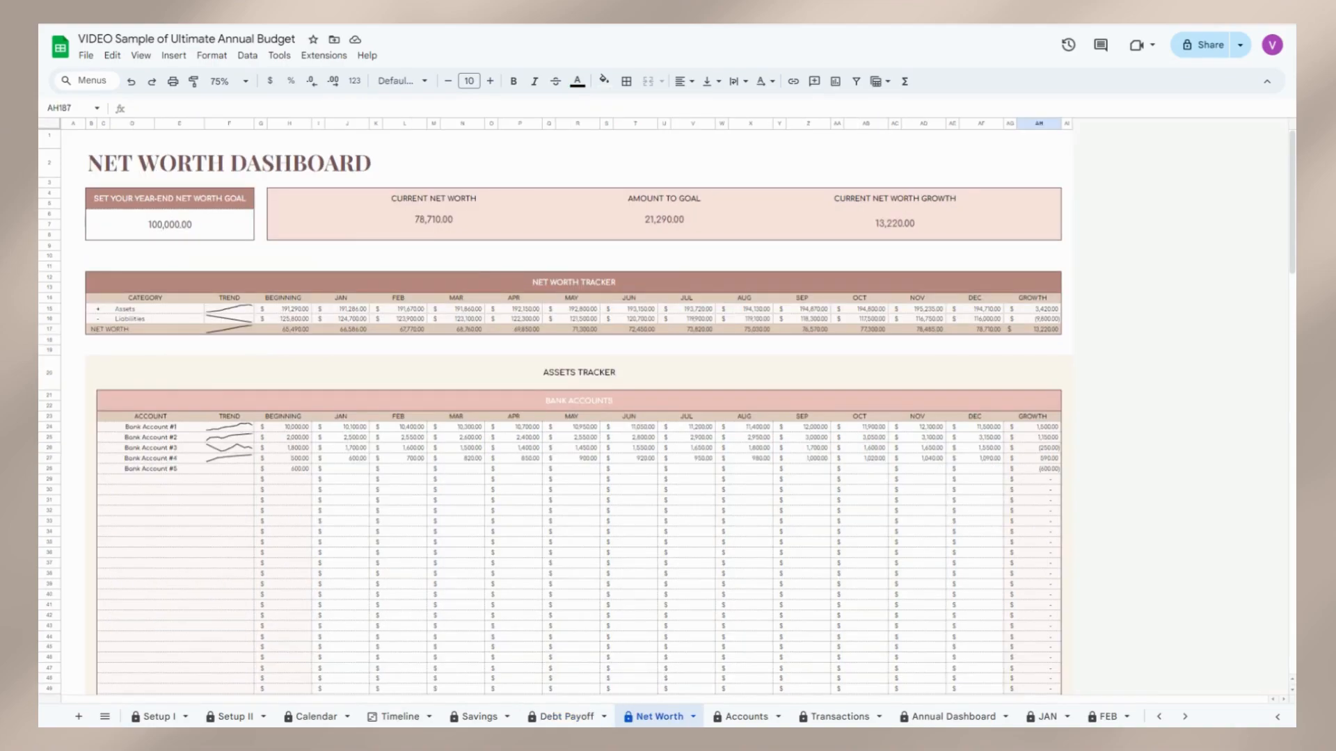
{"action": "left_click", "coordinate": [202, 221]}
{"action": "type", "text": "120000"}
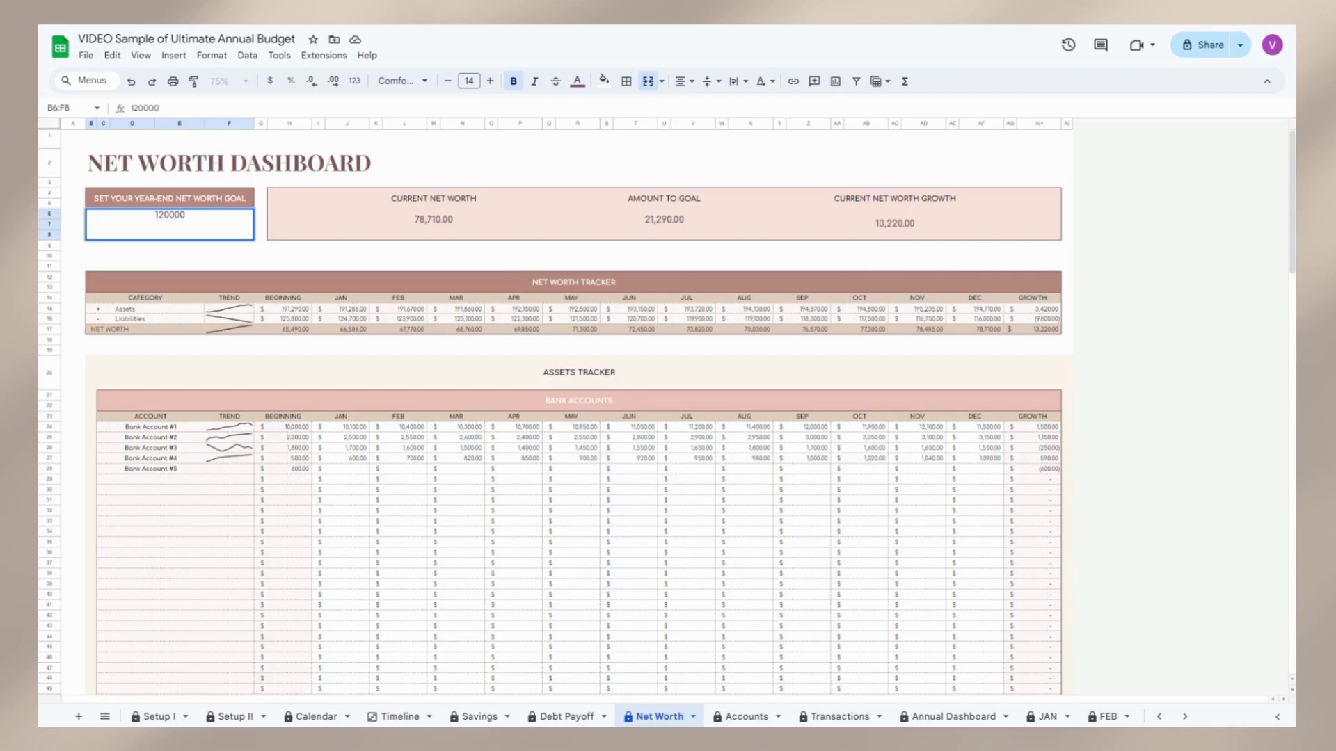
{"action": "key", "text": "Return"}
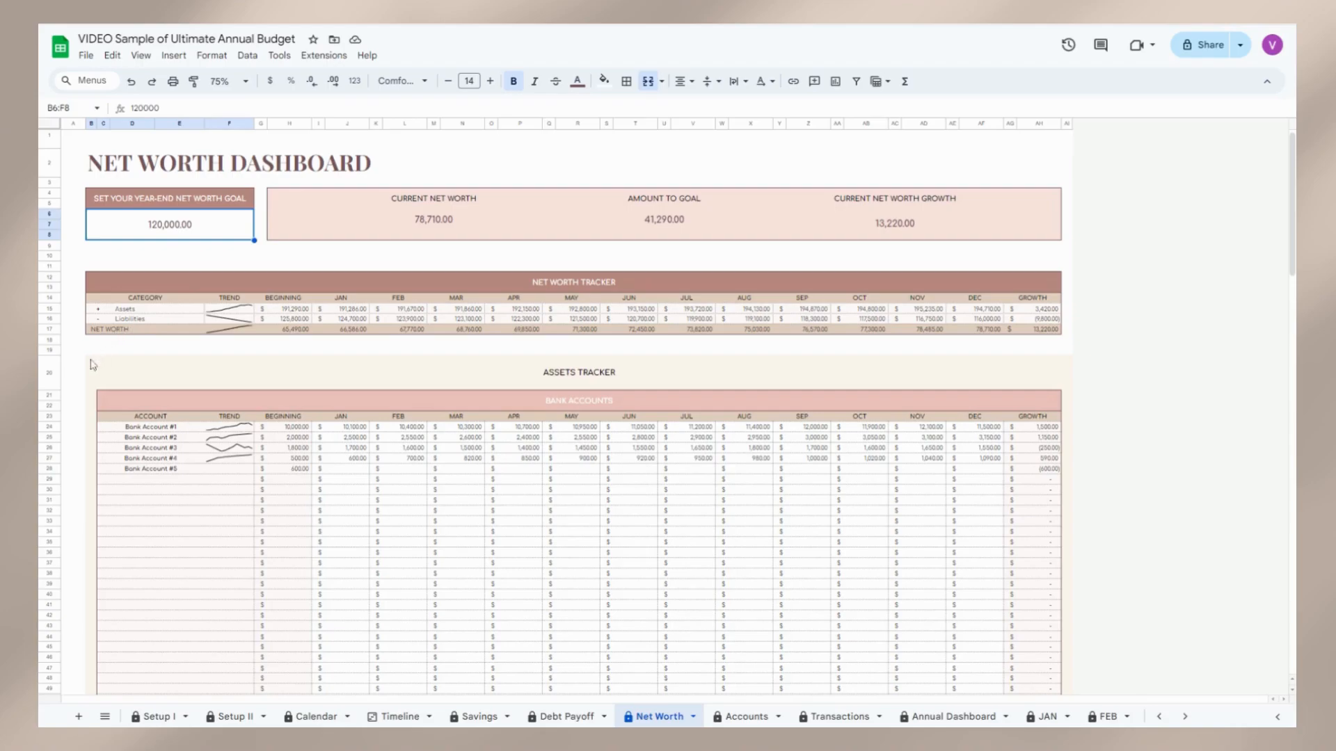
Step: Review the Net Worth sheet's bank account, cash, investment and property asset tables and the liabilities tracker
{"action": "scroll", "coordinate": [76, 377], "scroll_direction": "down", "scroll_amount": 1}
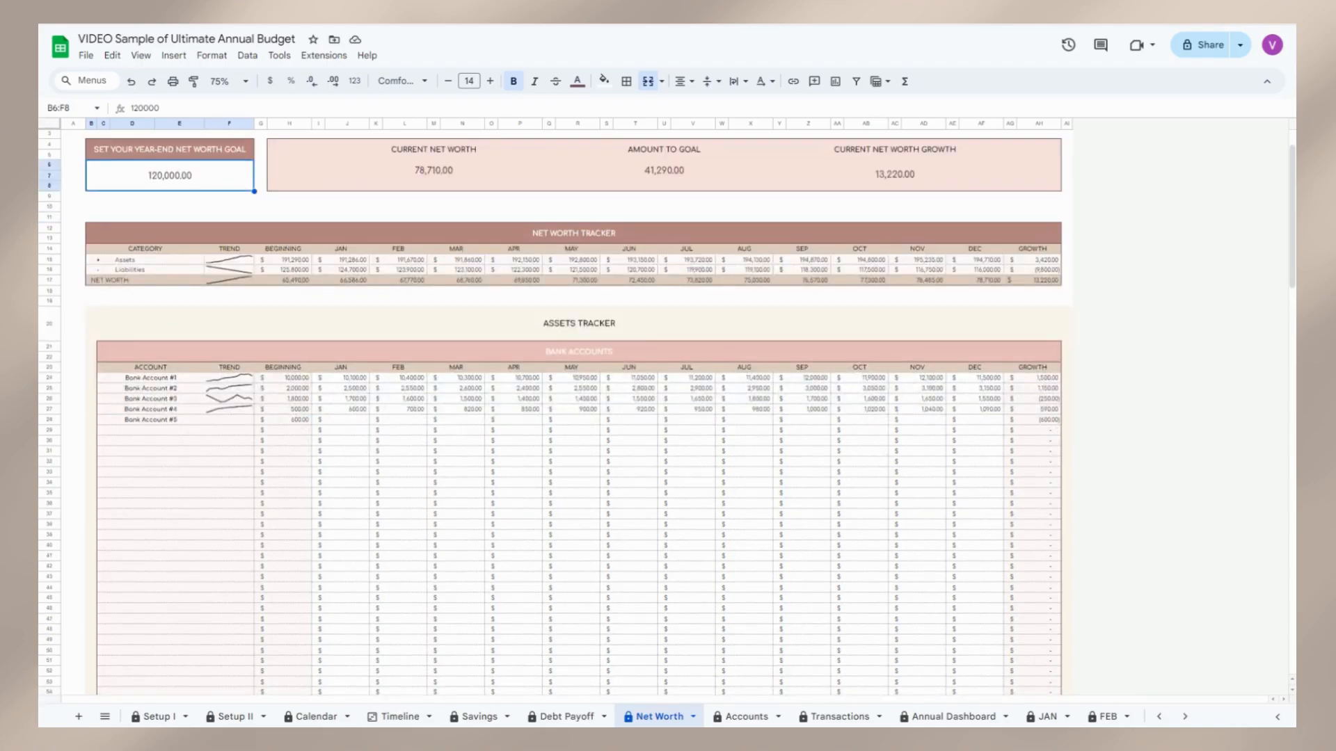
{"action": "scroll", "coordinate": [77, 377], "scroll_direction": "down", "scroll_amount": 3}
{"action": "scroll", "coordinate": [77, 377], "scroll_direction": "down", "scroll_amount": 7}
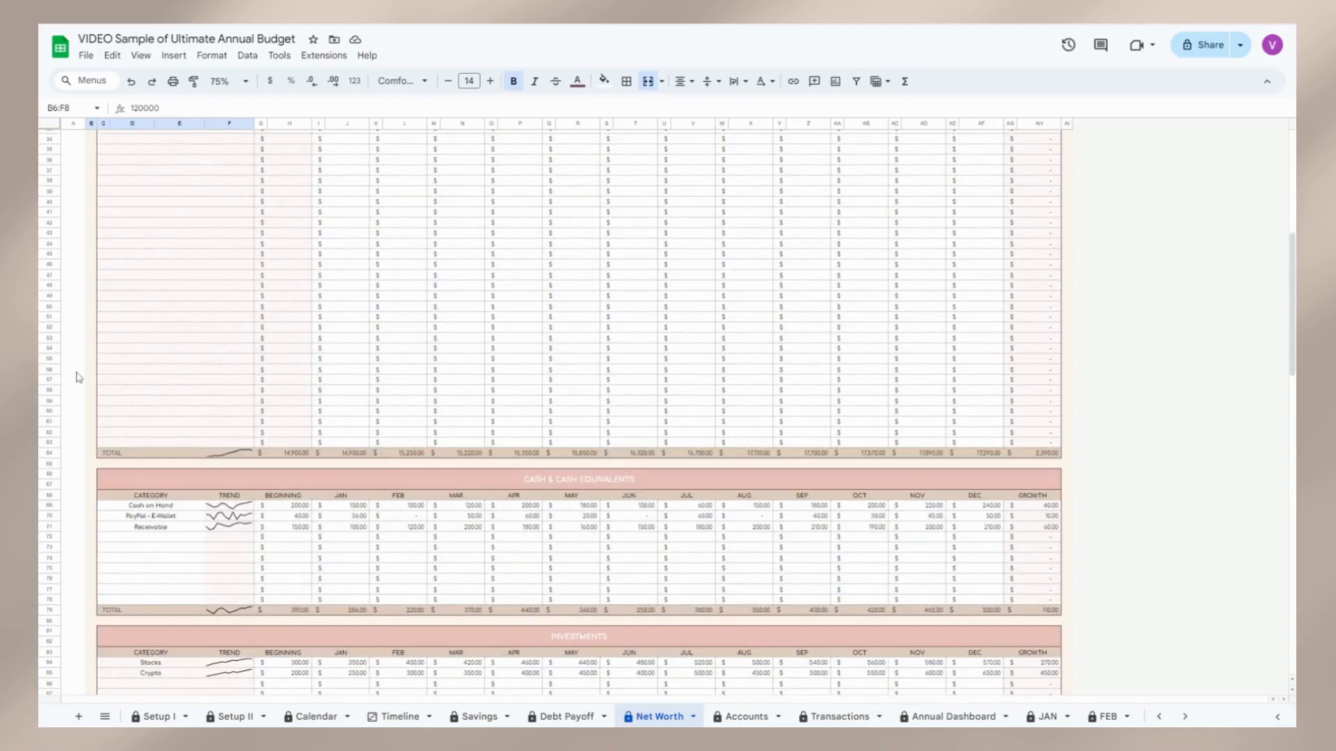
{"action": "scroll", "coordinate": [76, 377], "scroll_direction": "down", "scroll_amount": 10}
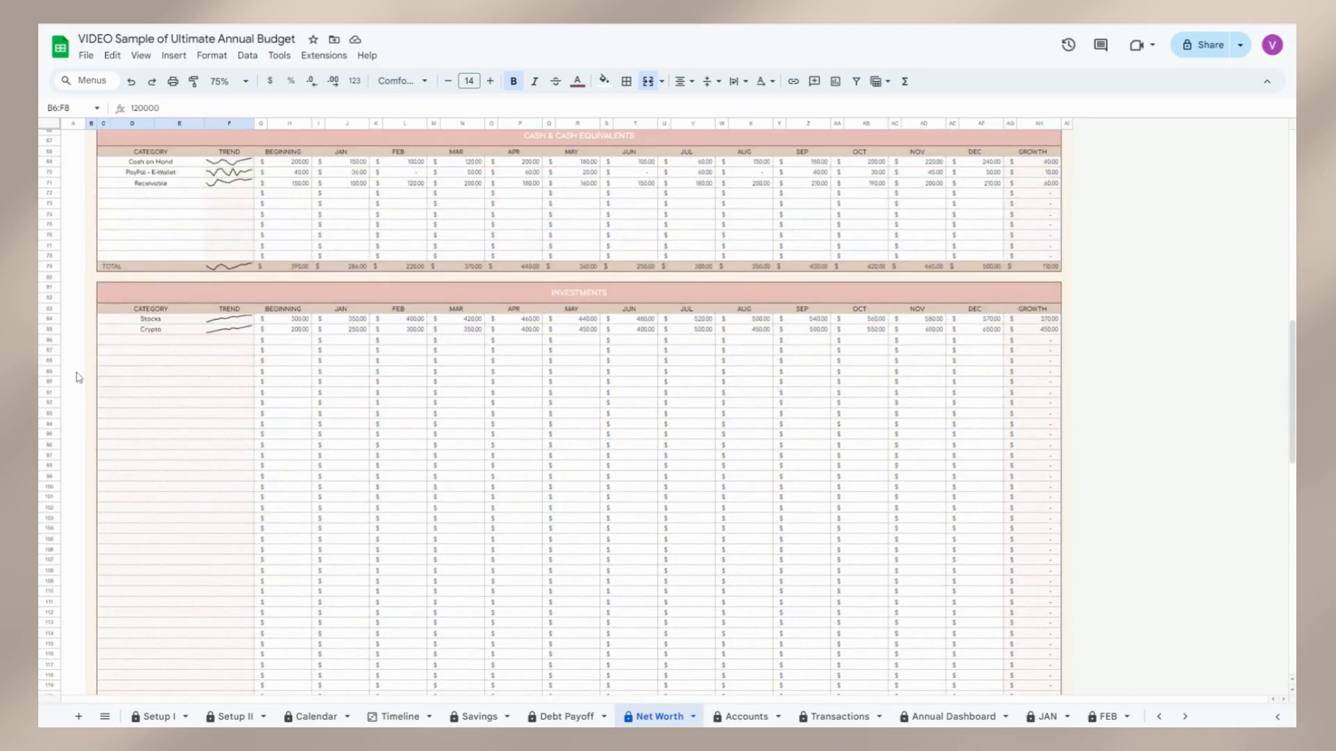
{"action": "scroll", "coordinate": [77, 377], "scroll_direction": "down", "scroll_amount": 3}
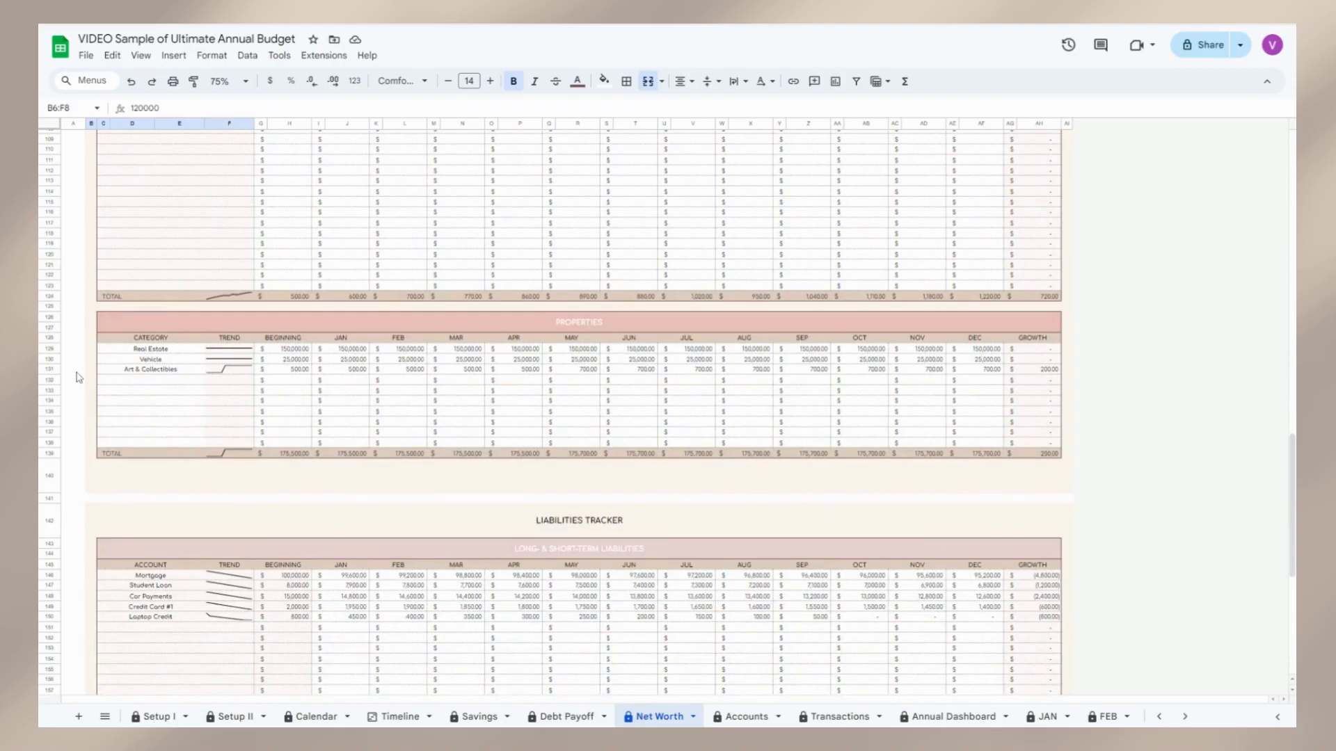
{"action": "scroll", "coordinate": [76, 377], "scroll_direction": "down", "scroll_amount": 2}
{"action": "scroll", "coordinate": [76, 377], "scroll_direction": "down", "scroll_amount": 1}
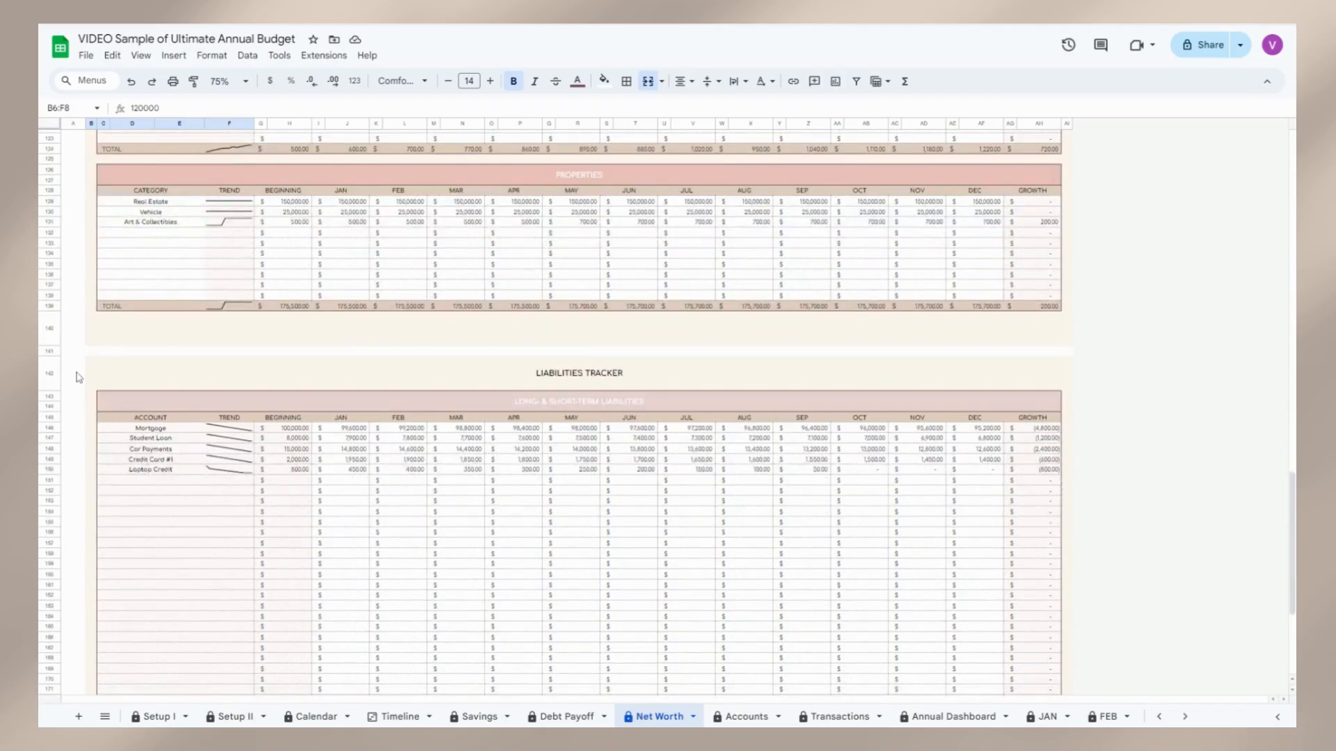
{"action": "scroll", "coordinate": [77, 377], "scroll_direction": "up", "scroll_amount": 12}
{"action": "scroll", "coordinate": [78, 377], "scroll_direction": "up", "scroll_amount": 13}
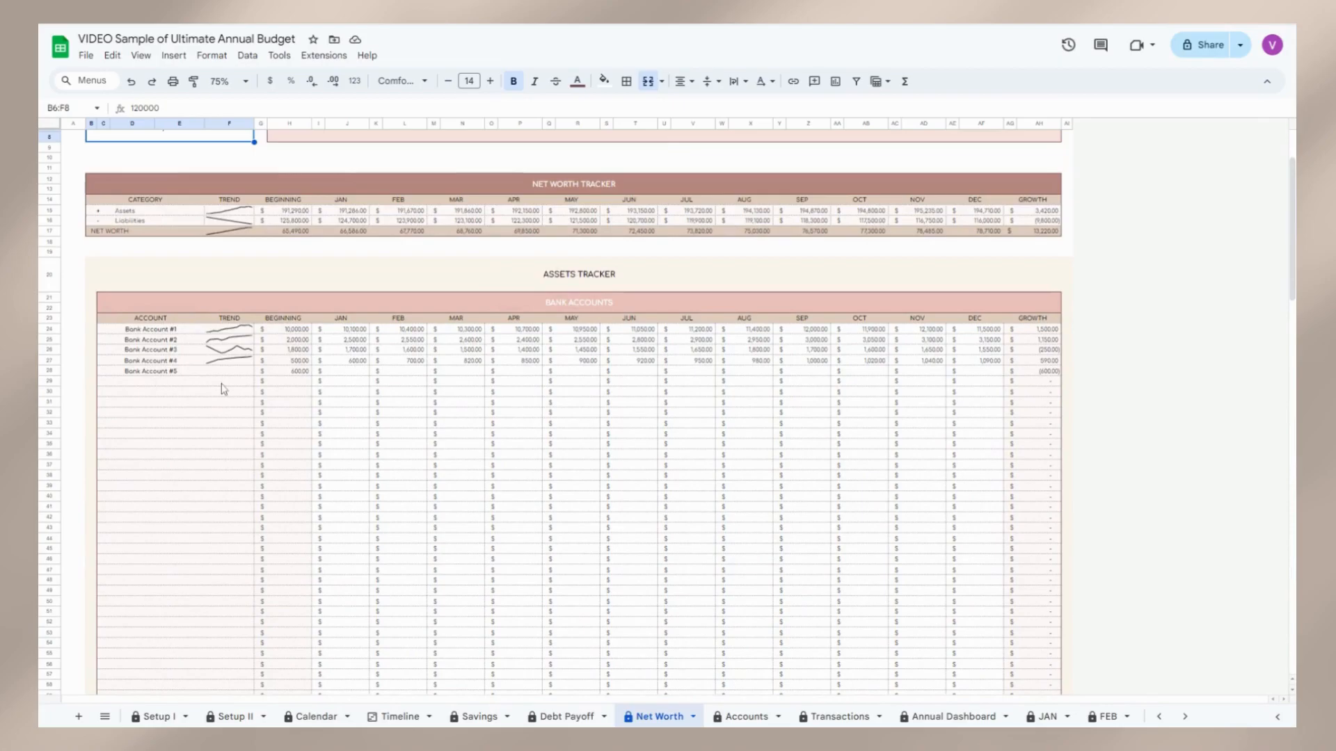
Step: Fill in the January to March balances for Bank Account #5 in the assets tracker, with 580 for January and 700 for February
{"action": "left_click", "coordinate": [356, 373]}
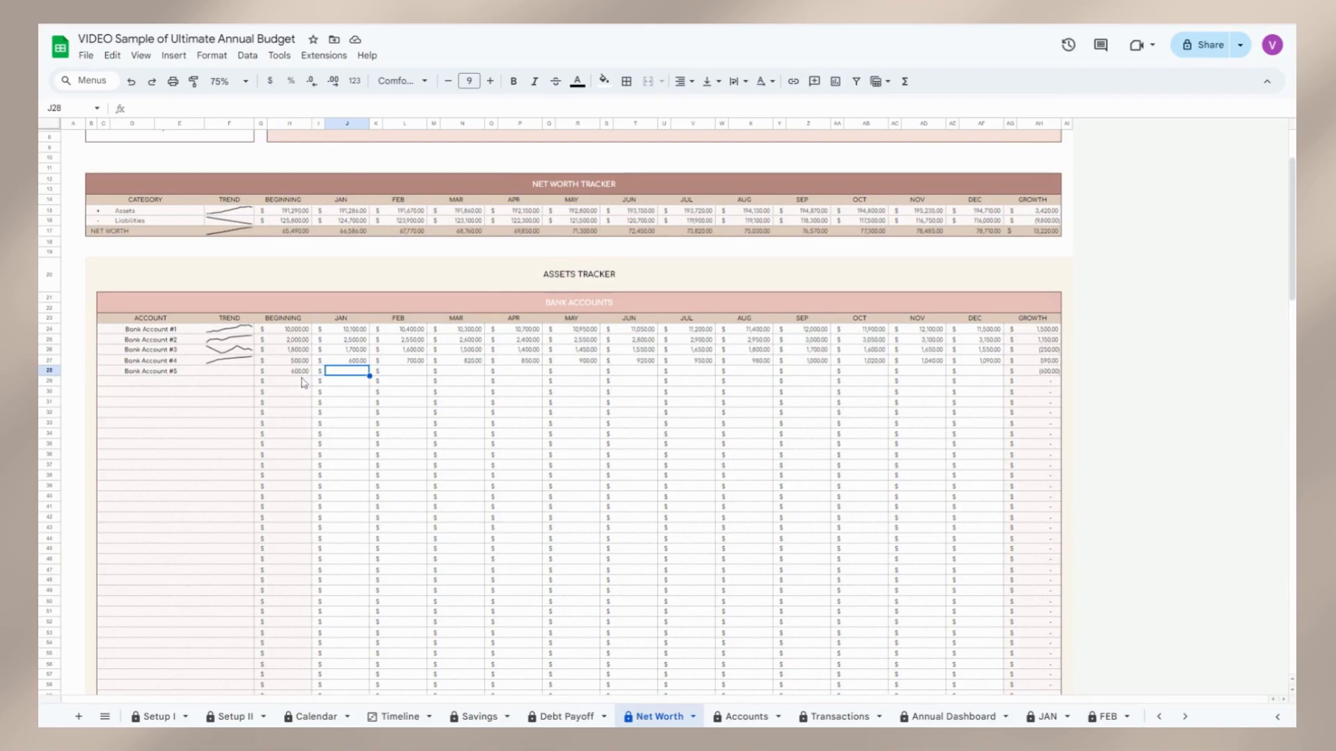
{"action": "type", "text": "580"}
{"action": "key", "text": "Tab"}
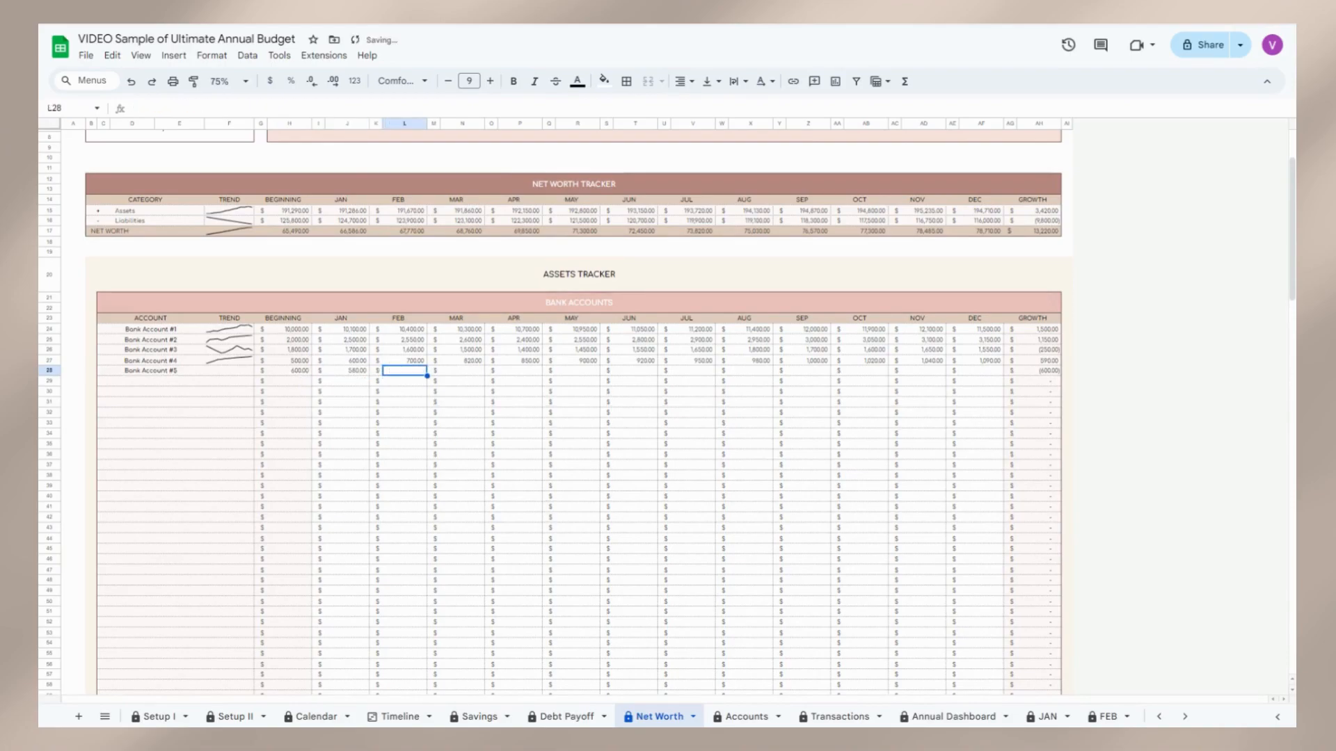
{"action": "type", "text": "700"}
{"action": "key", "text": "Tab"}
{"action": "key", "text": "Tab"}
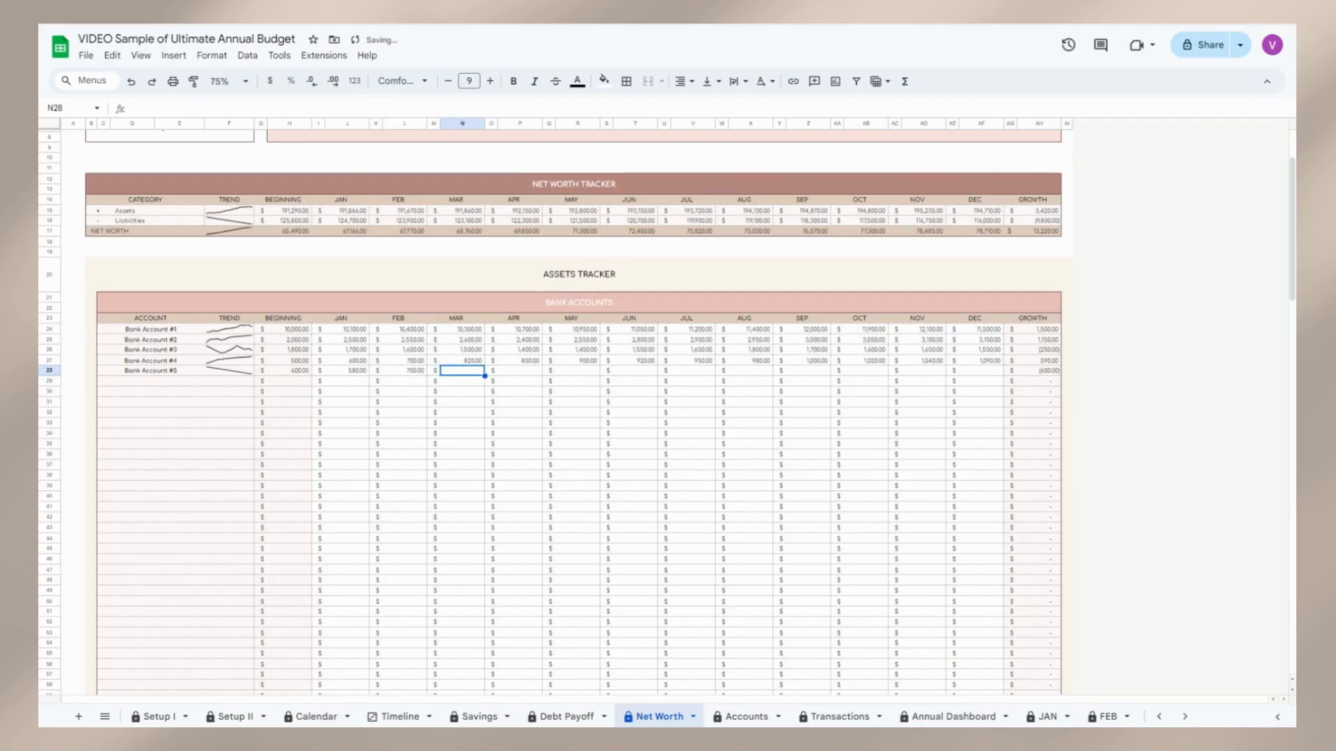
{"action": "type", "text": "8"}
{"action": "key", "text": "Tab"}
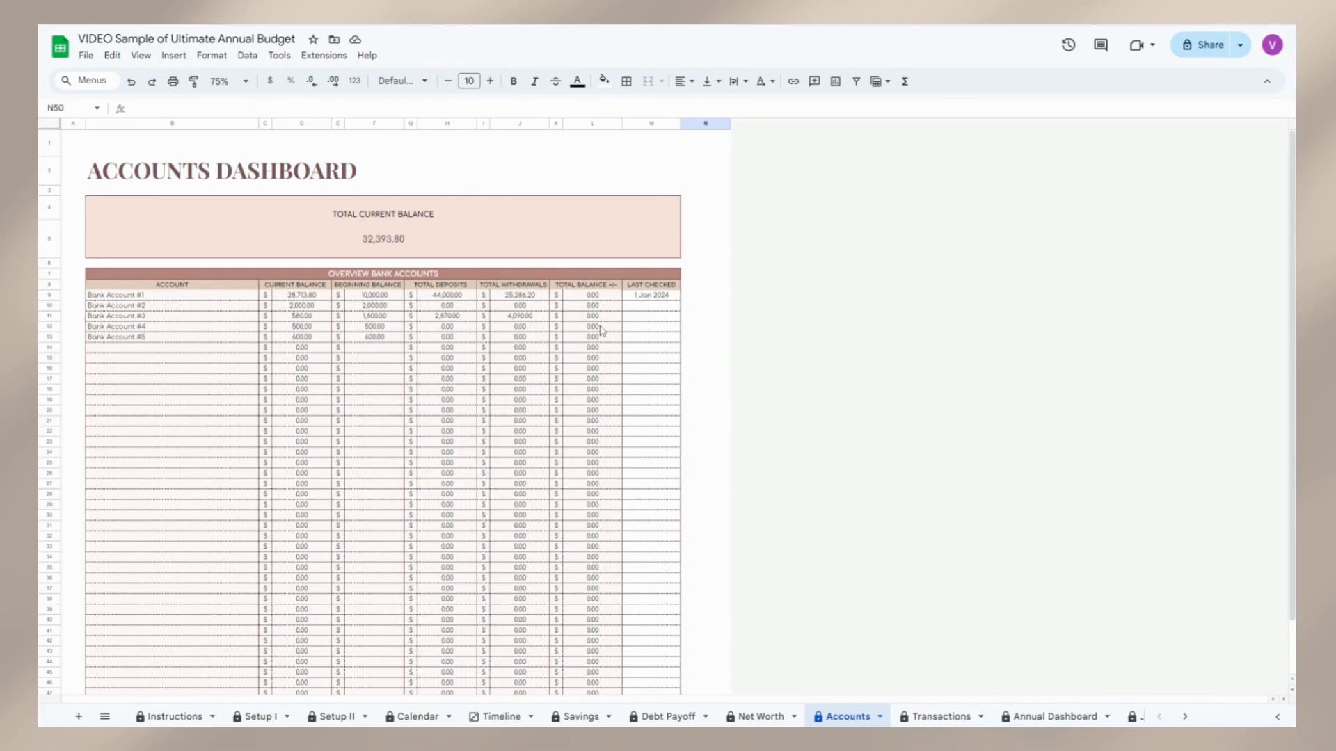
Step: On the Transactions sheet, date the first empty row 09 Apr 2024 and set its category to BALANCE
{"action": "left_click", "coordinate": [661, 309]}
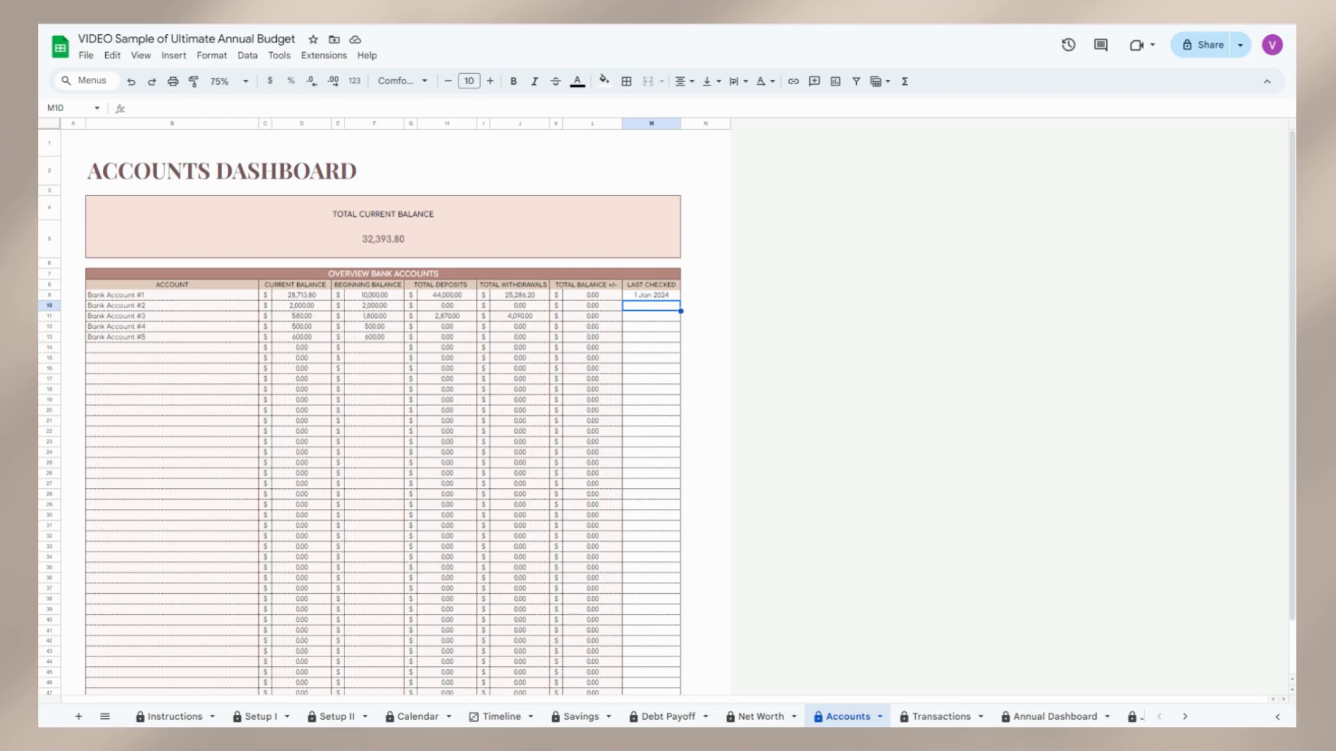
{"action": "left_click", "coordinate": [948, 717]}
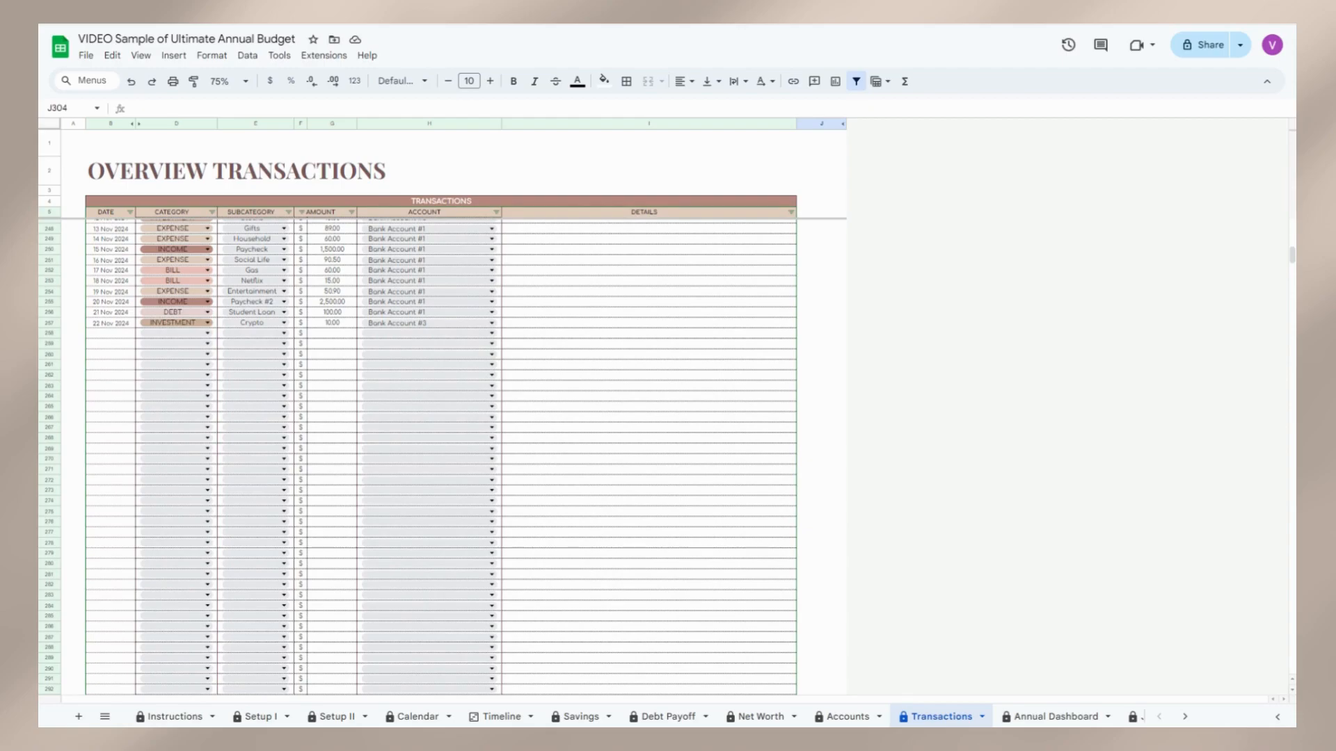
{"action": "double_click", "coordinate": [110, 333]}
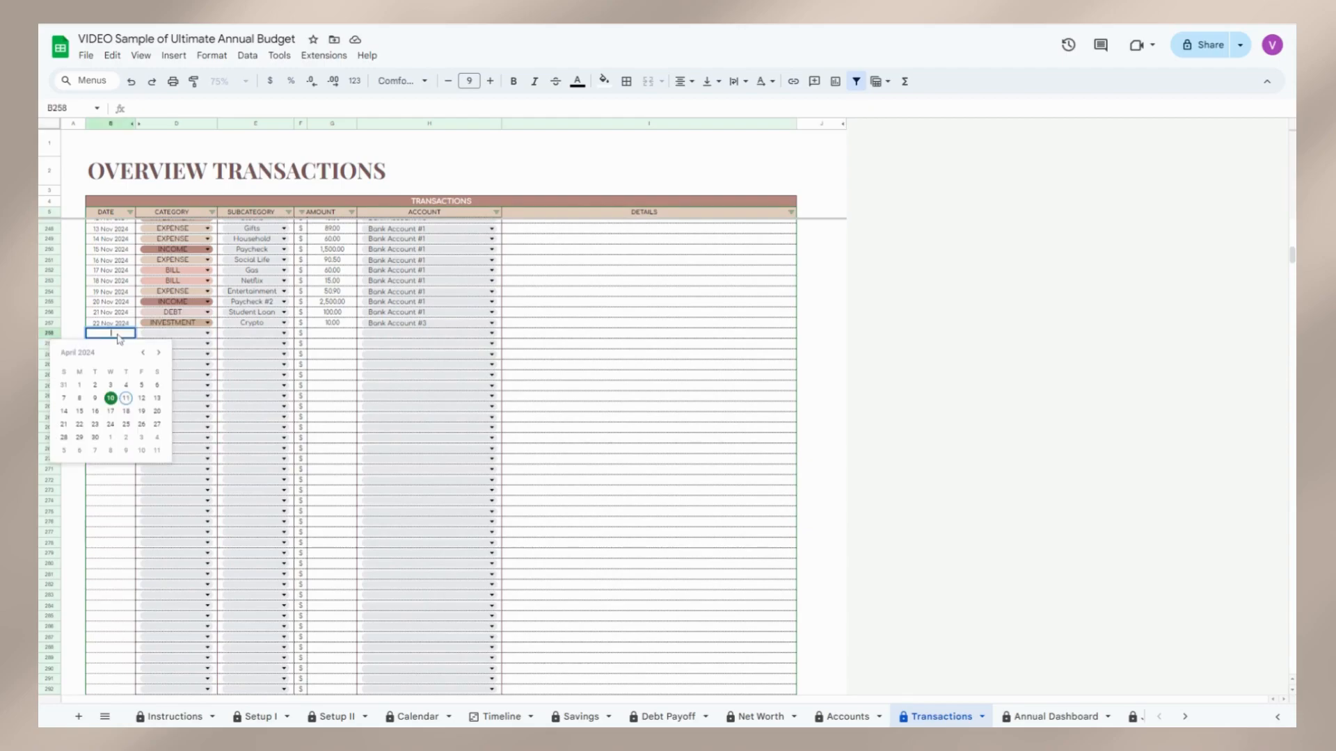
{"action": "left_click", "coordinate": [110, 396]}
{"action": "left_click", "coordinate": [193, 333]}
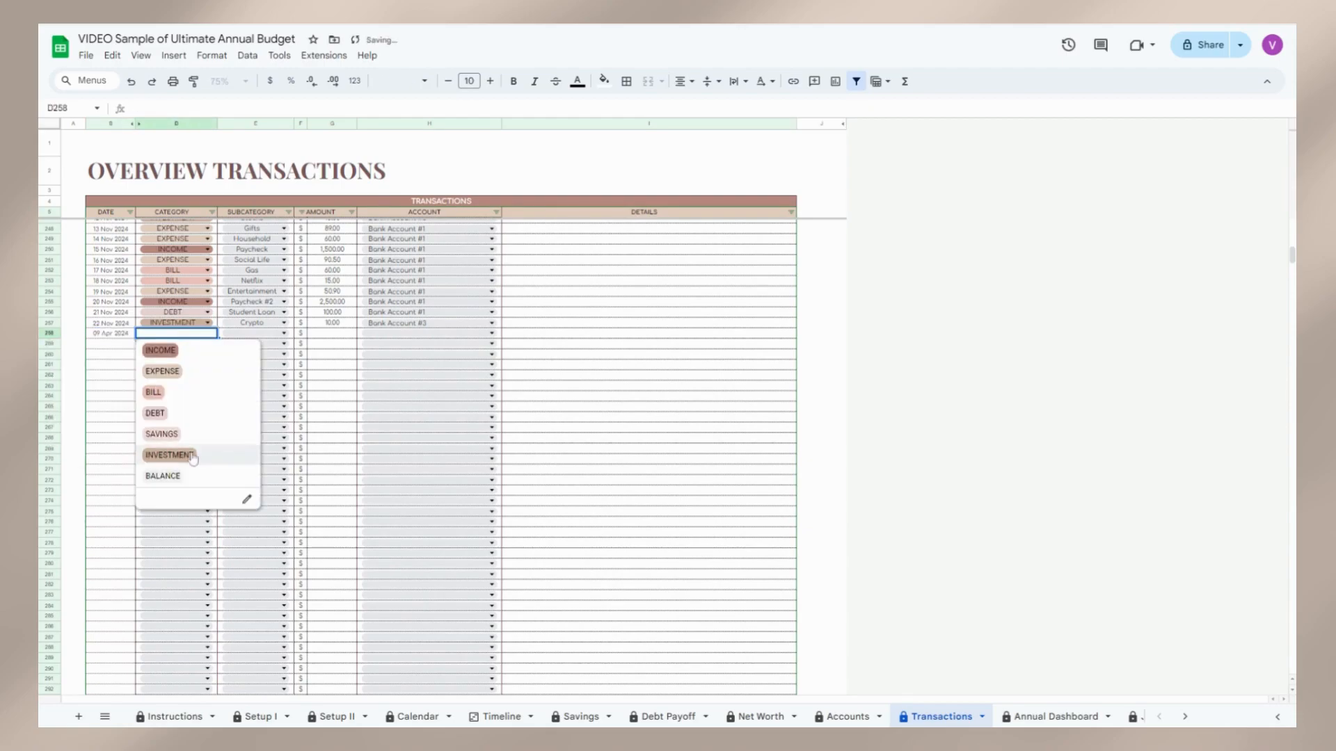
{"action": "left_click", "coordinate": [189, 485]}
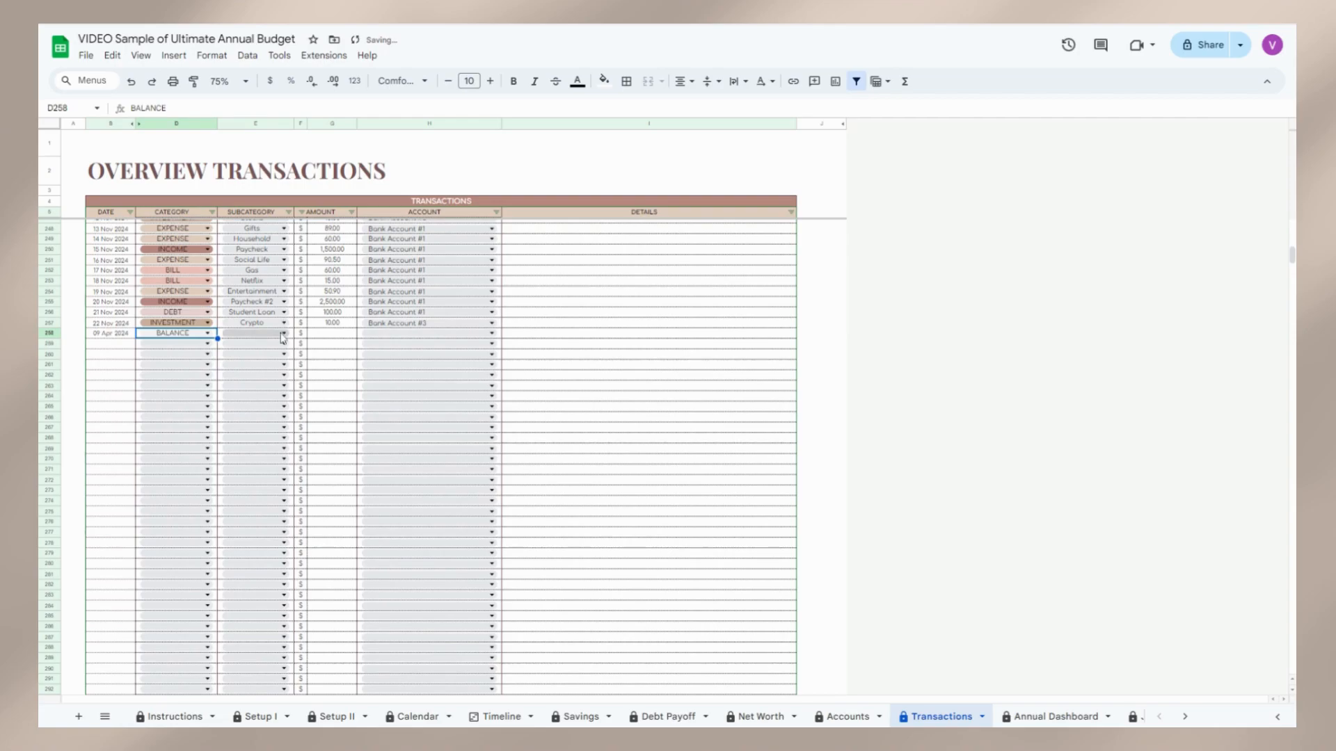
Step: Enter -1,500 as the balance transaction's amount and assign it to Bank Account #1
{"action": "left_click", "coordinate": [335, 336]}
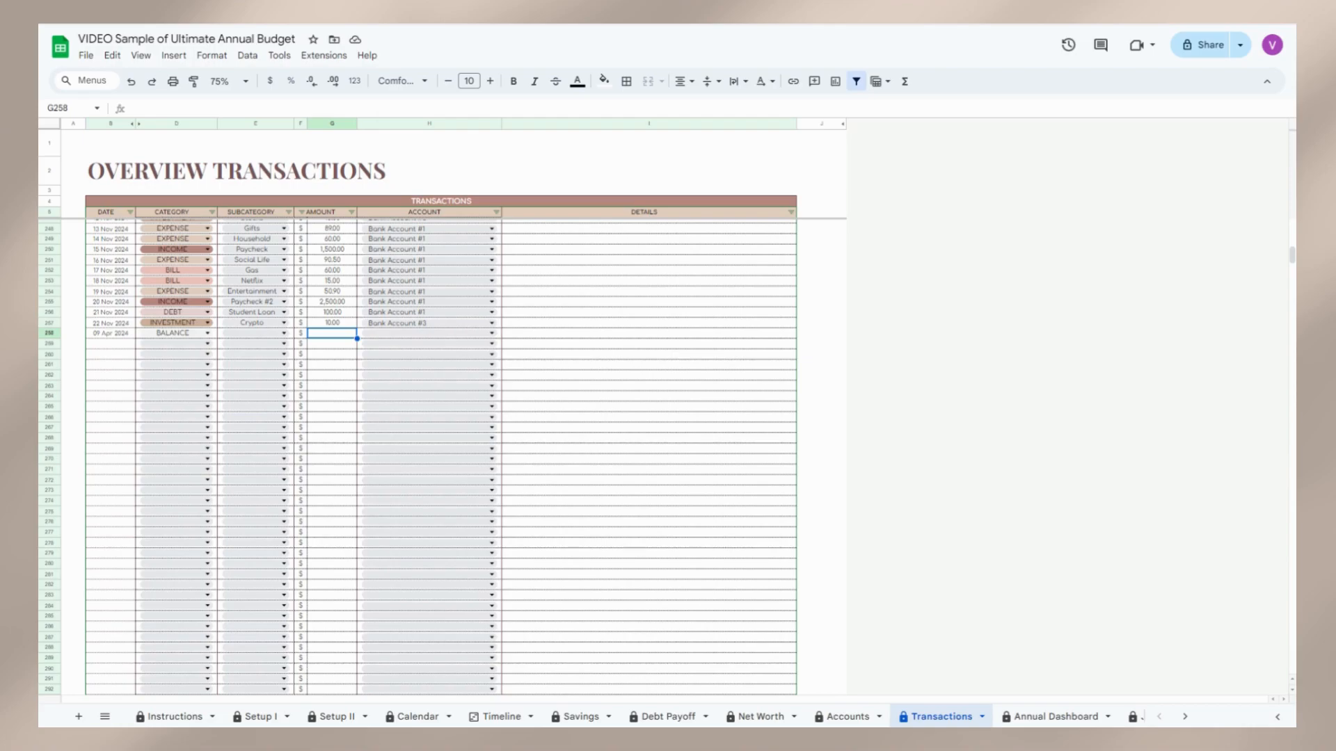
{"action": "key", "text": "Return"}
{"action": "key", "text": "Return"}
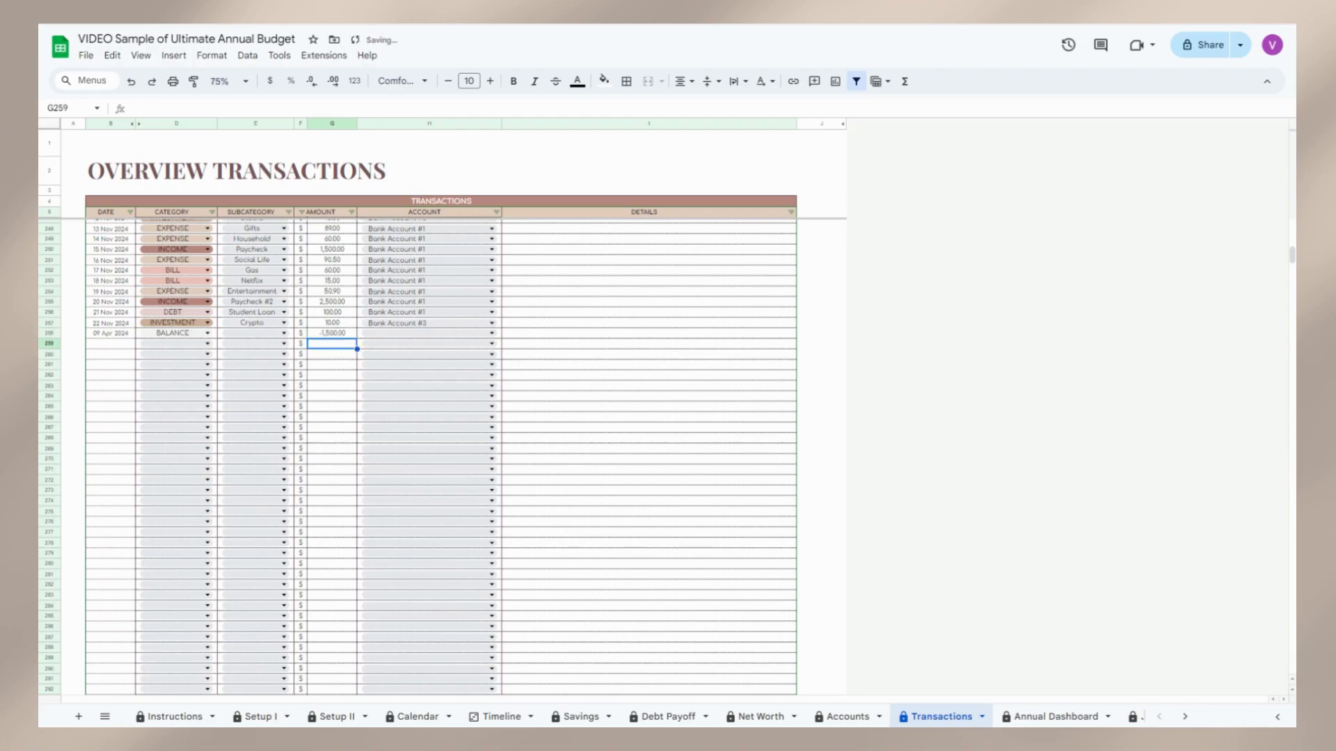
{"action": "left_click", "coordinate": [423, 333]}
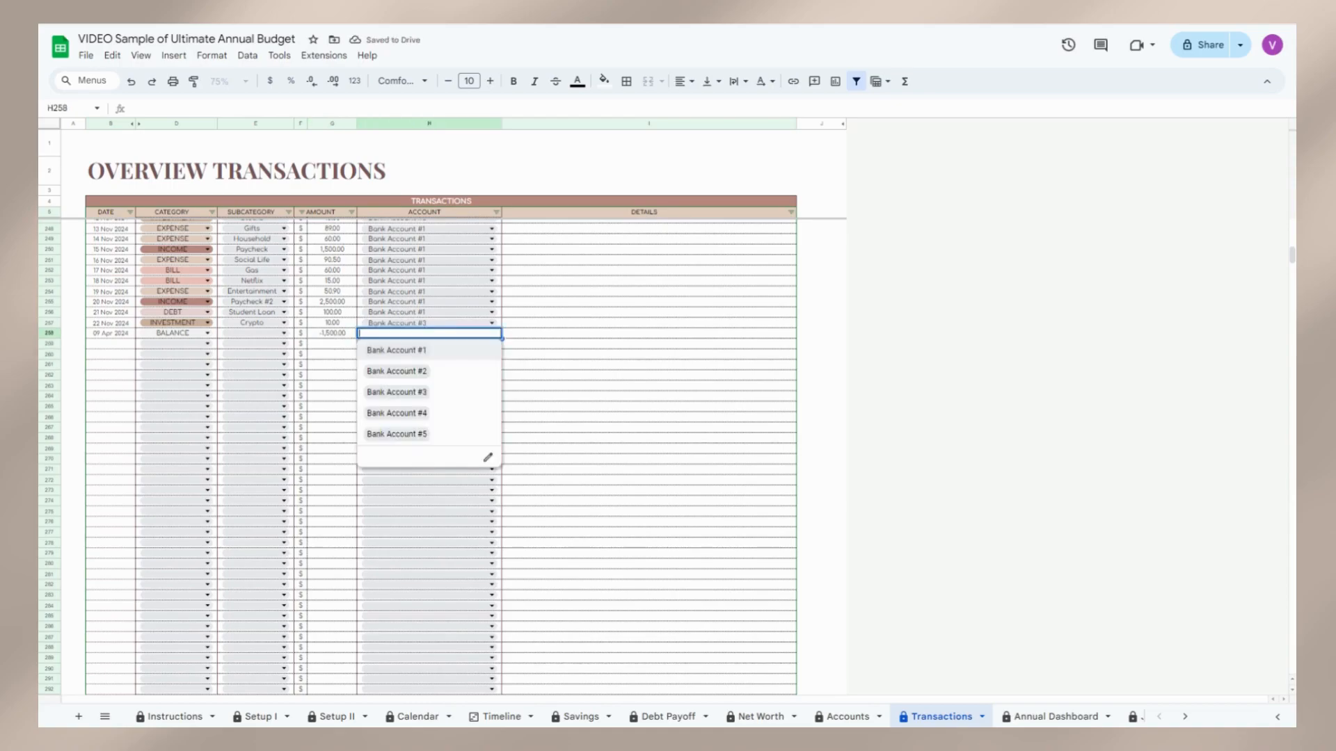
{"action": "left_click", "coordinate": [435, 359]}
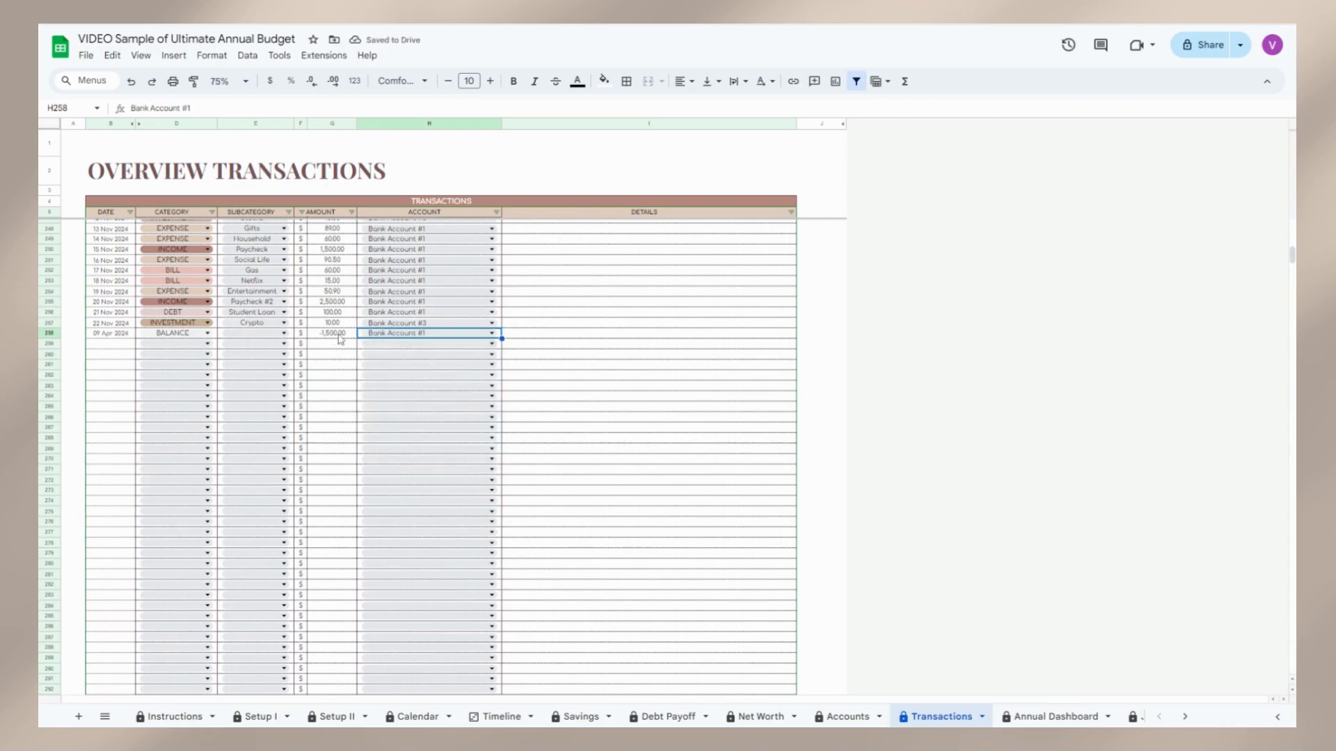
Step: Change the balance transaction's amount to 1,500 and check Bank Account #1's total balance adjustment on the Accounts sheet
{"action": "left_click", "coordinate": [335, 336]}
{"action": "type", "text": "1500"}
{"action": "key", "text": "Return"}
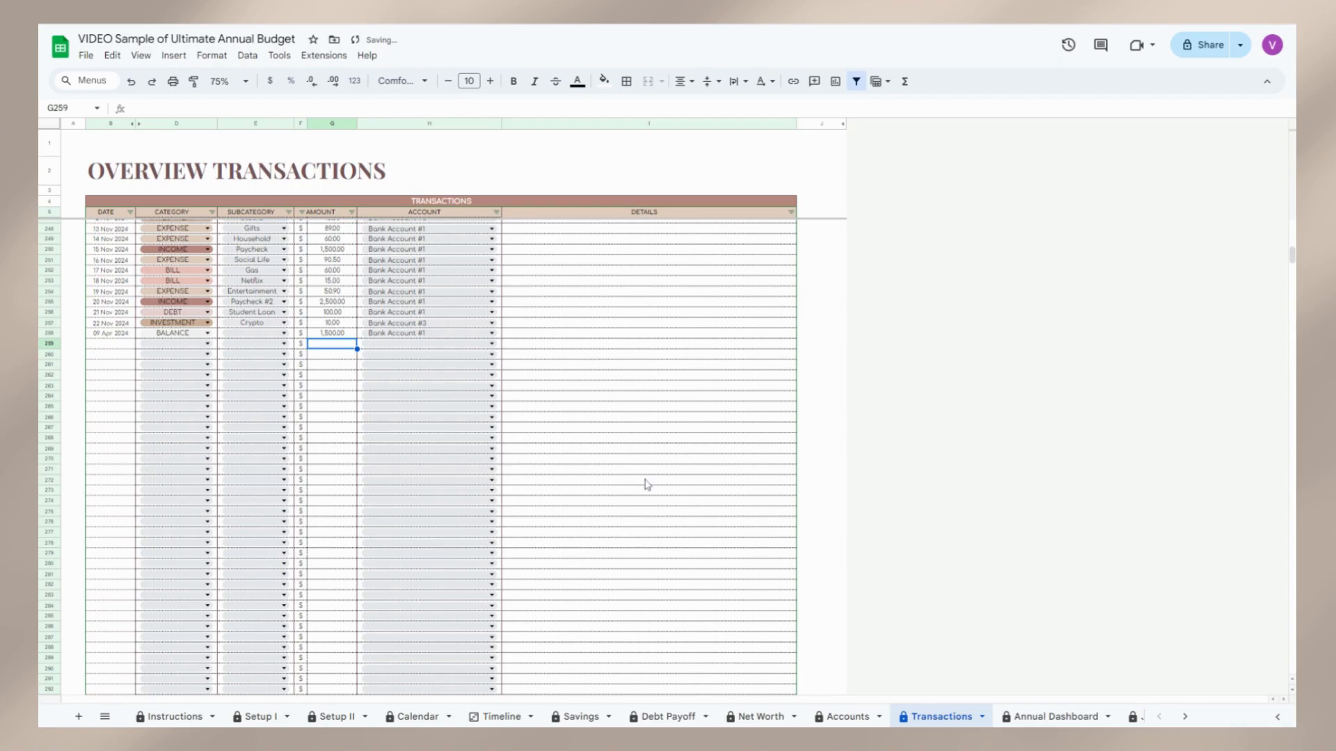
{"action": "left_click", "coordinate": [835, 716]}
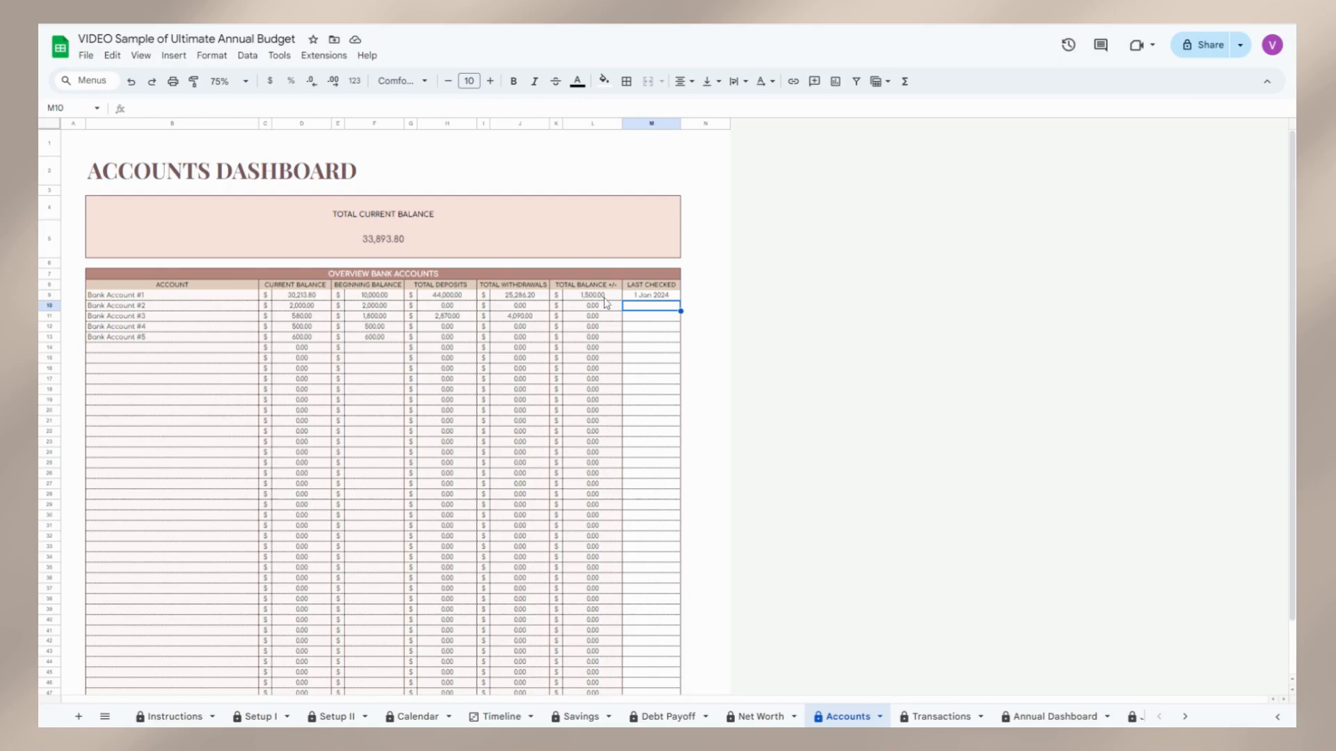
Step: On the Transactions sheet, start an entry in the first empty row dated 14 Nov 2024 with category BILL and subcategory Electricity
{"action": "left_click", "coordinate": [941, 717]}
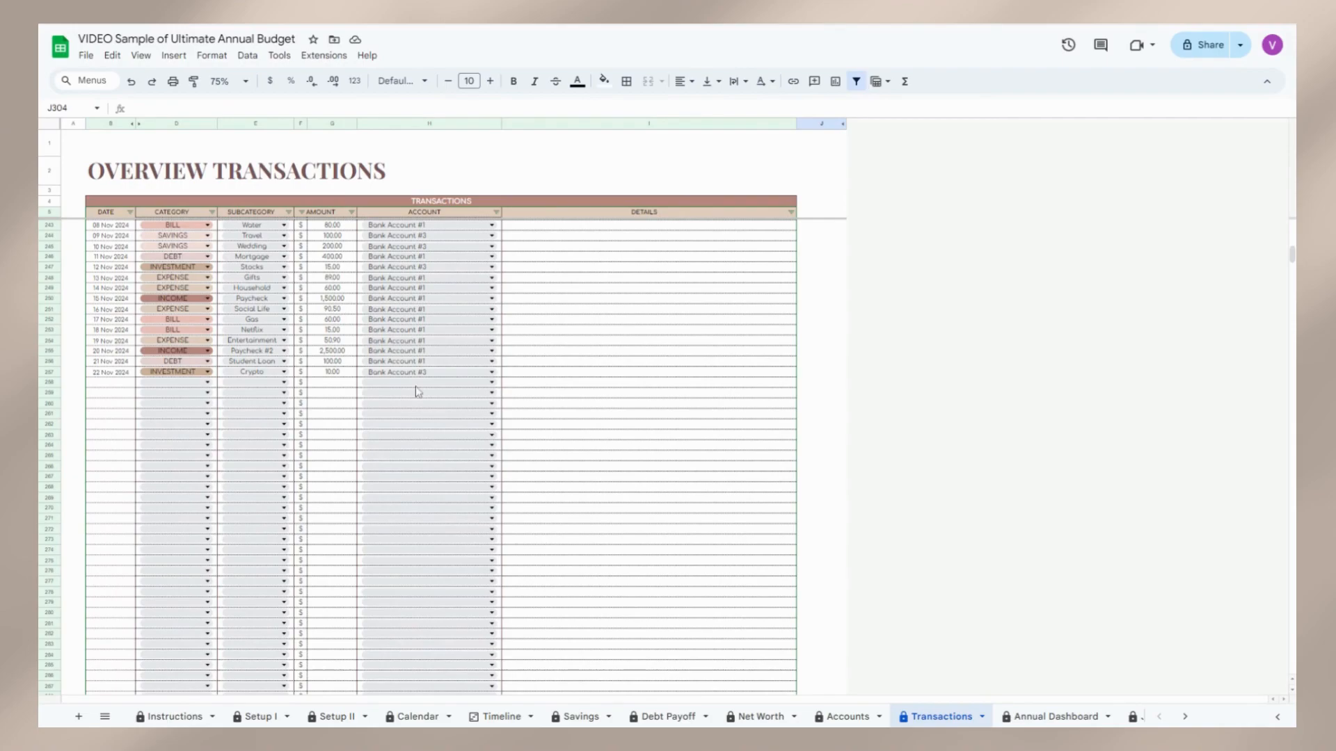
{"action": "double_click", "coordinate": [118, 385]}
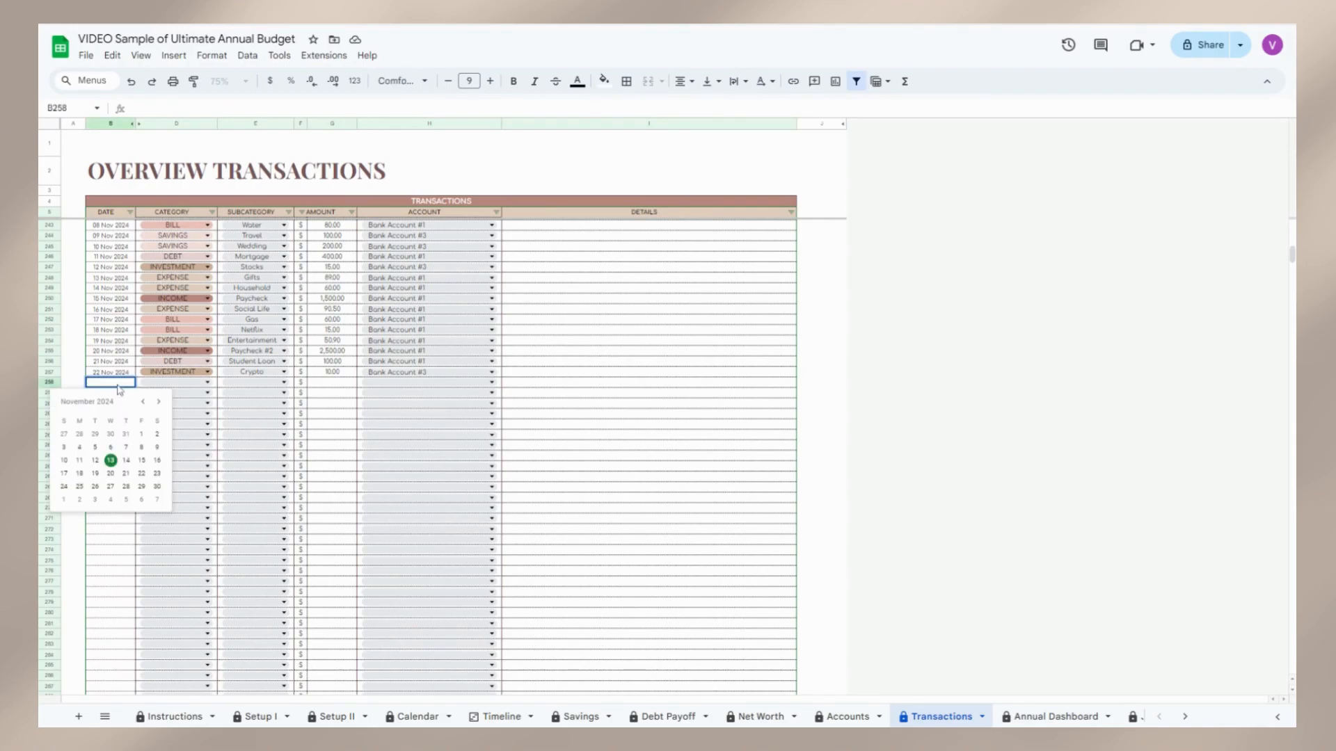
{"action": "left_click", "coordinate": [127, 461]}
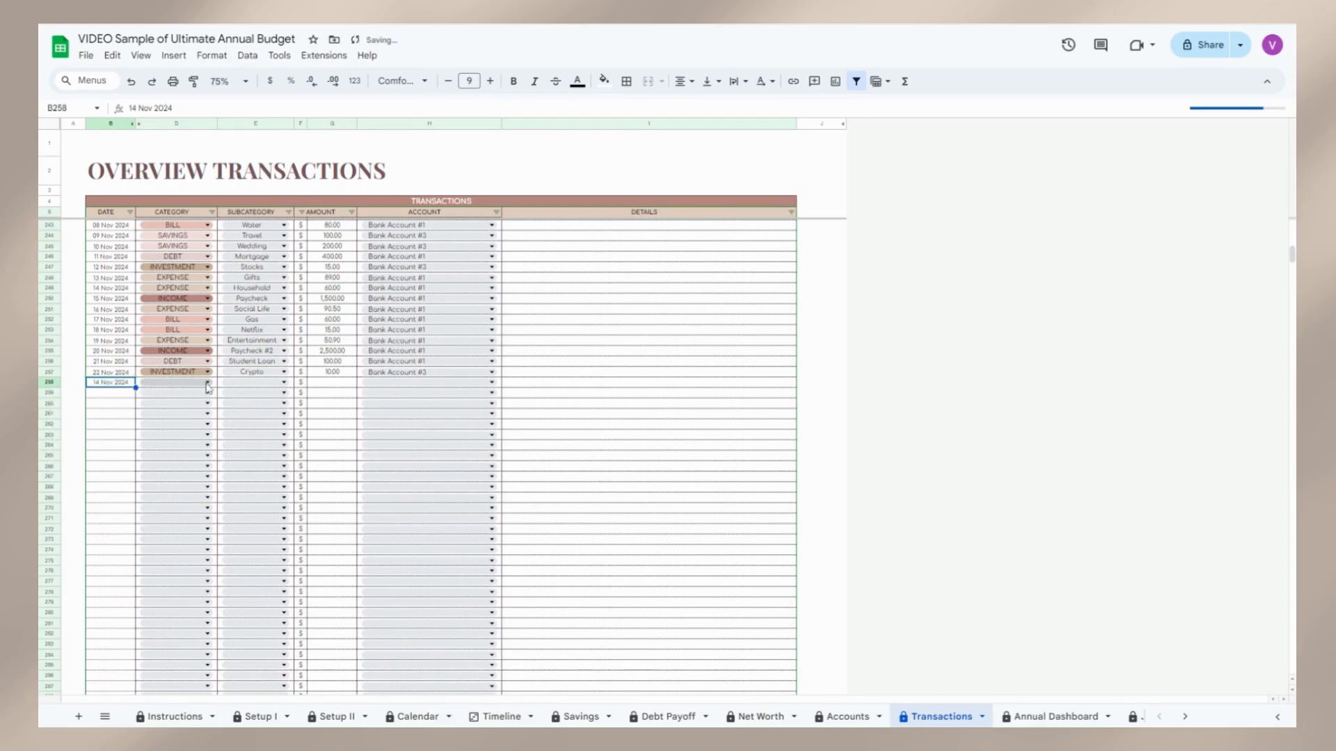
{"action": "left_click", "coordinate": [207, 384]}
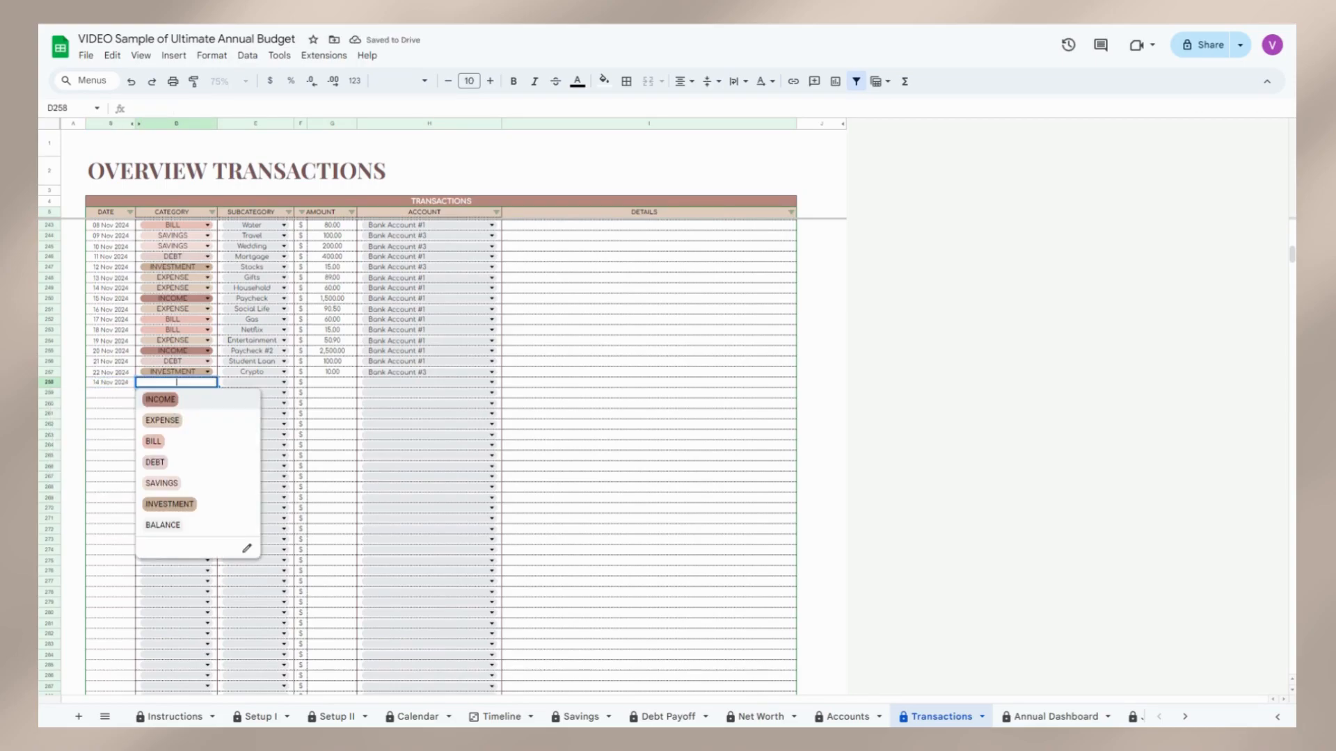
{"action": "left_click", "coordinate": [192, 440]}
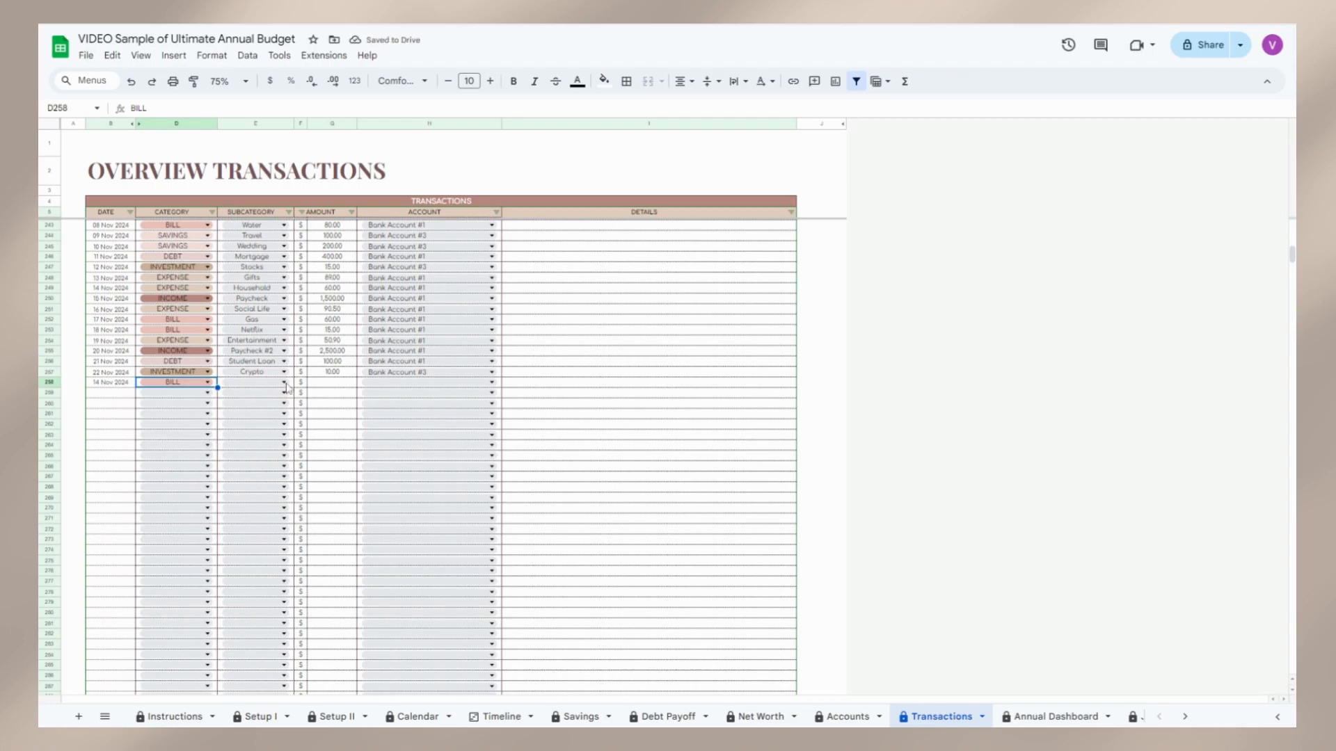
{"action": "left_click", "coordinate": [285, 383]}
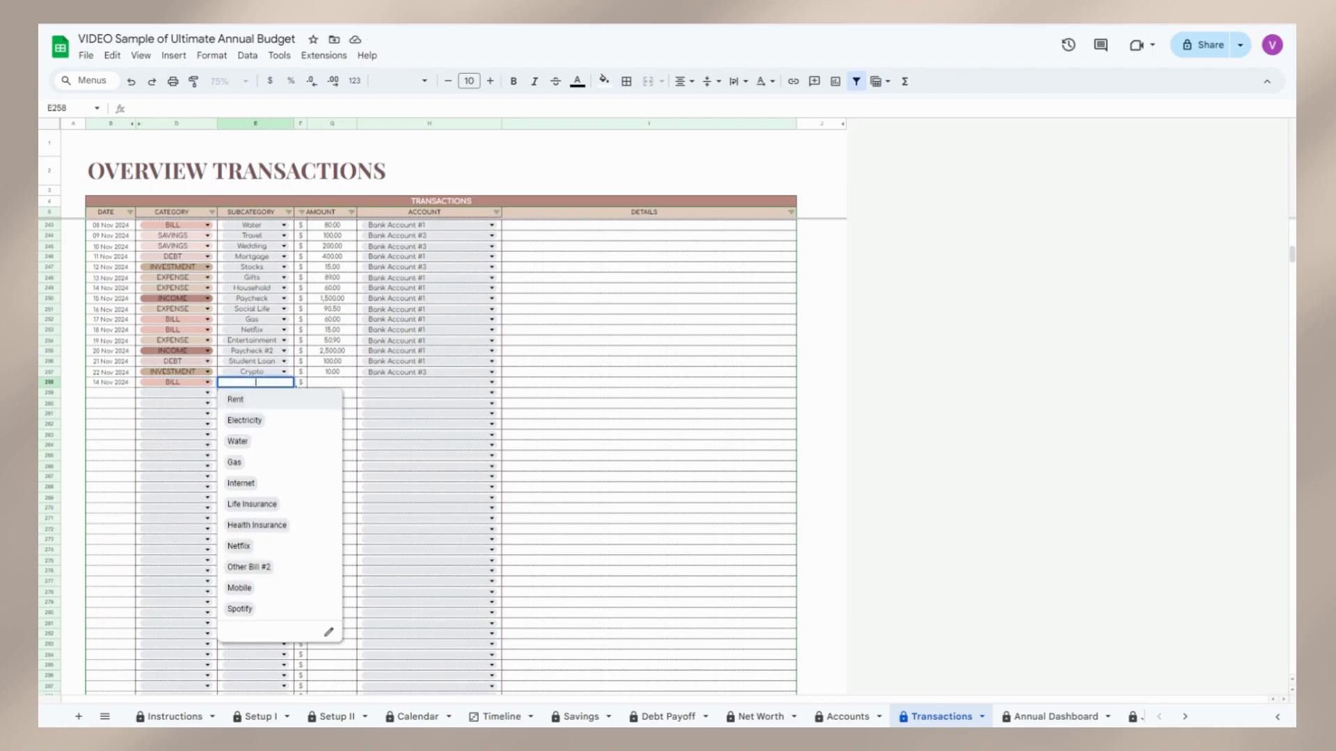
{"action": "left_click", "coordinate": [273, 430]}
Step: Set the electricity bill's amount to 150 and its account to Bank Account #3
{"action": "left_click", "coordinate": [337, 384]}
{"action": "type", "text": "150"}
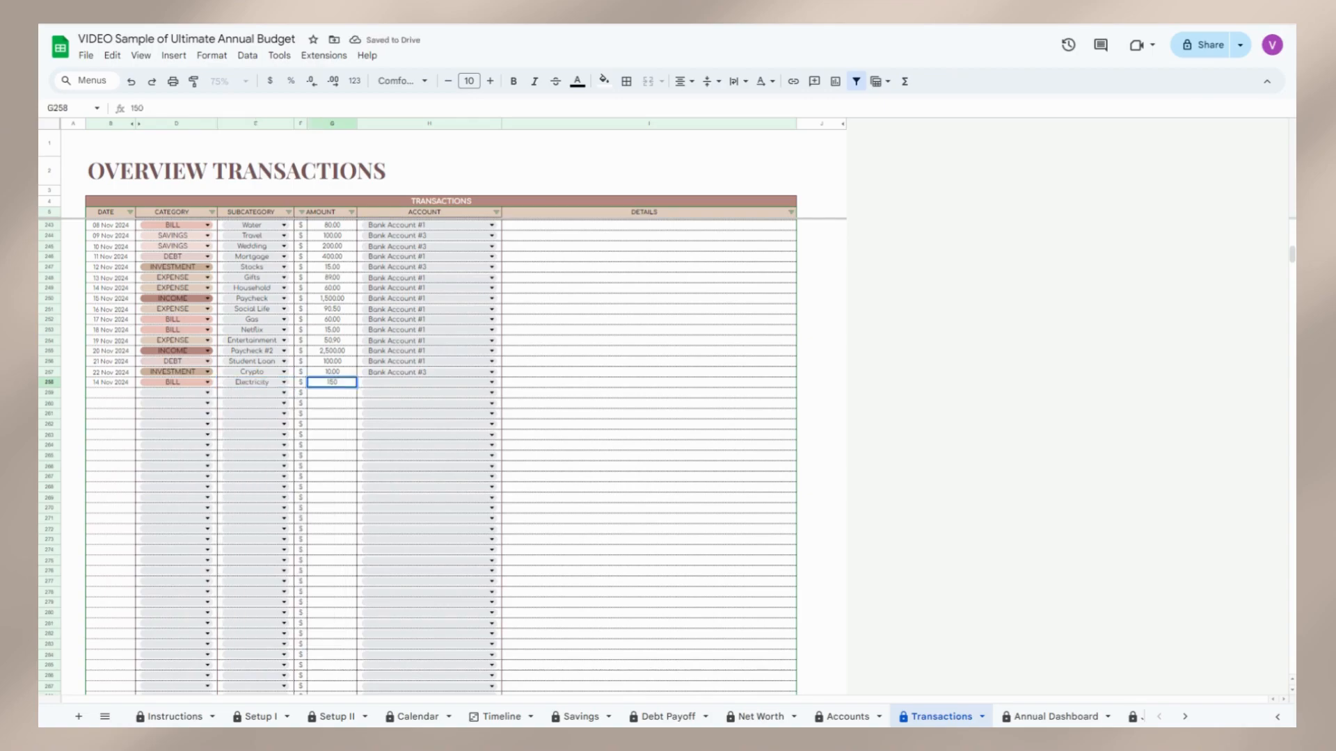
{"action": "left_click", "coordinate": [491, 383]}
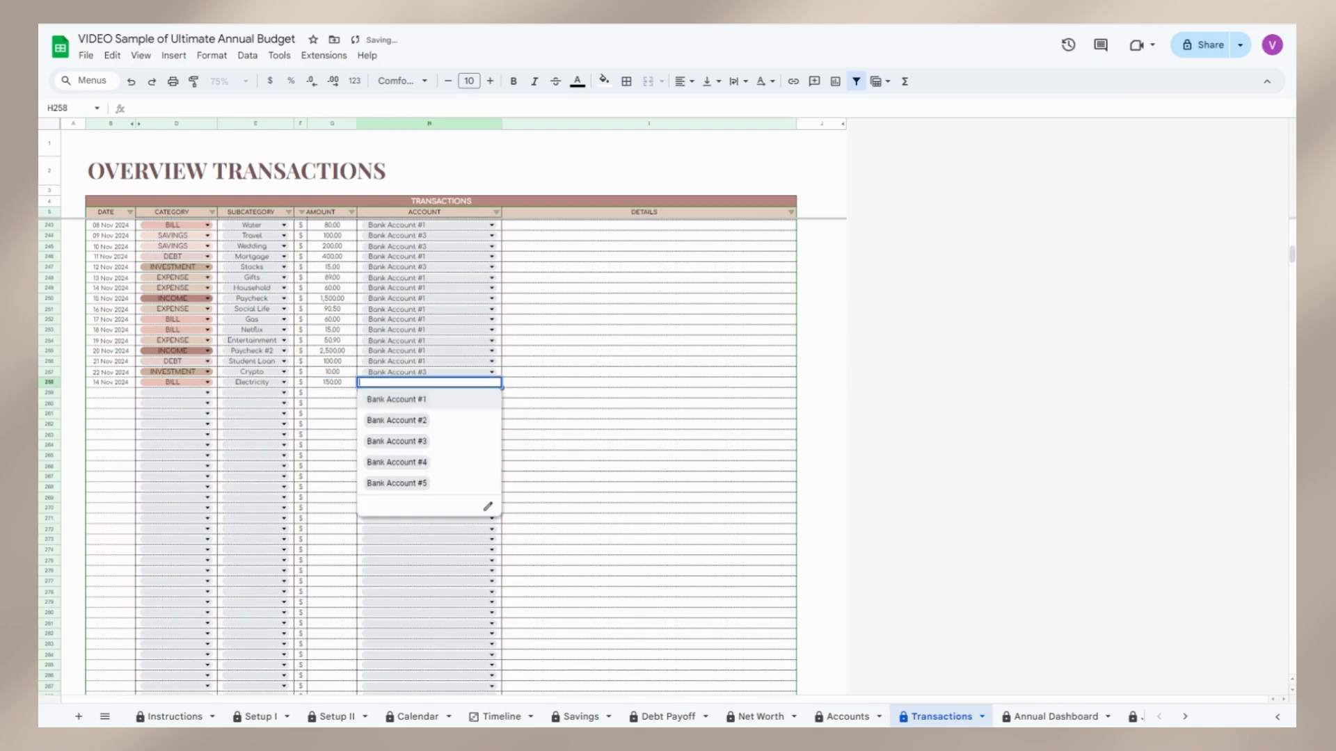
{"action": "left_click", "coordinate": [472, 444]}
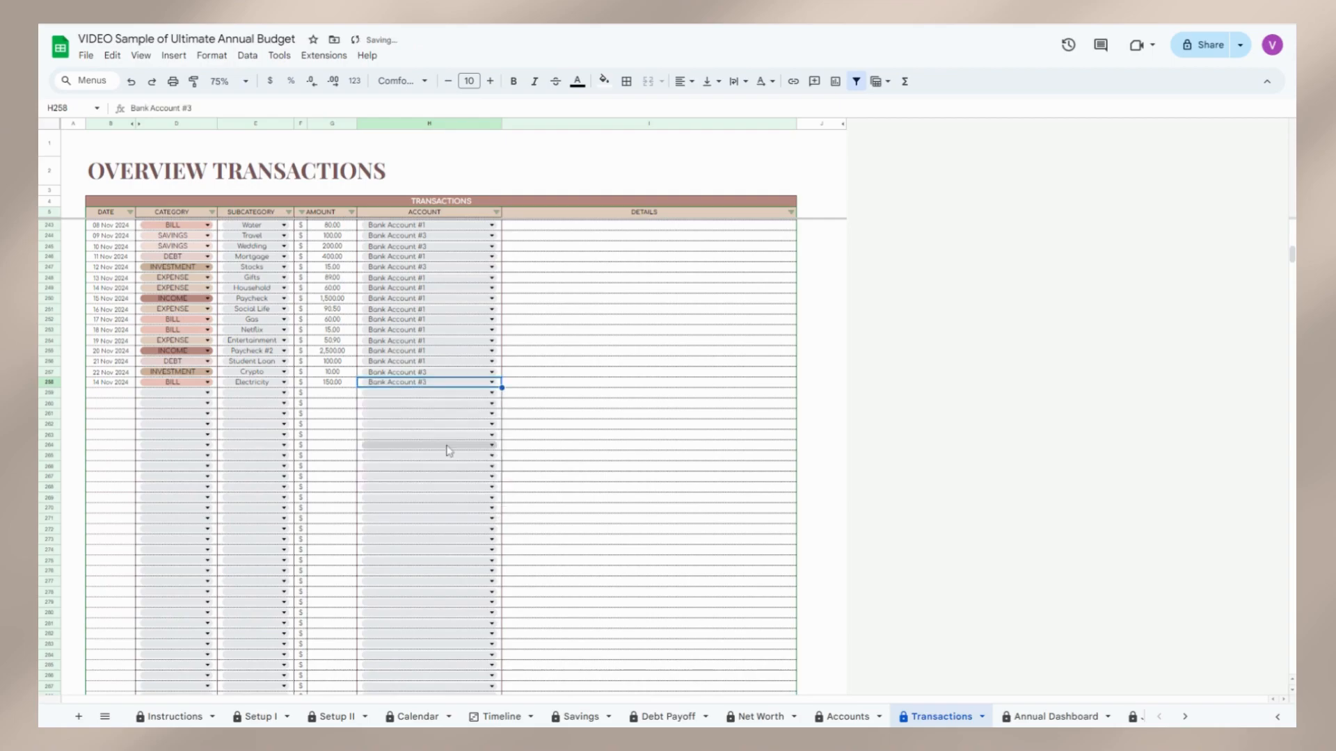
Step: Start another transaction in the next empty row dated 15 Nov 2024 with category DEBT and subcategory Student Loan
{"action": "double_click", "coordinate": [108, 398]}
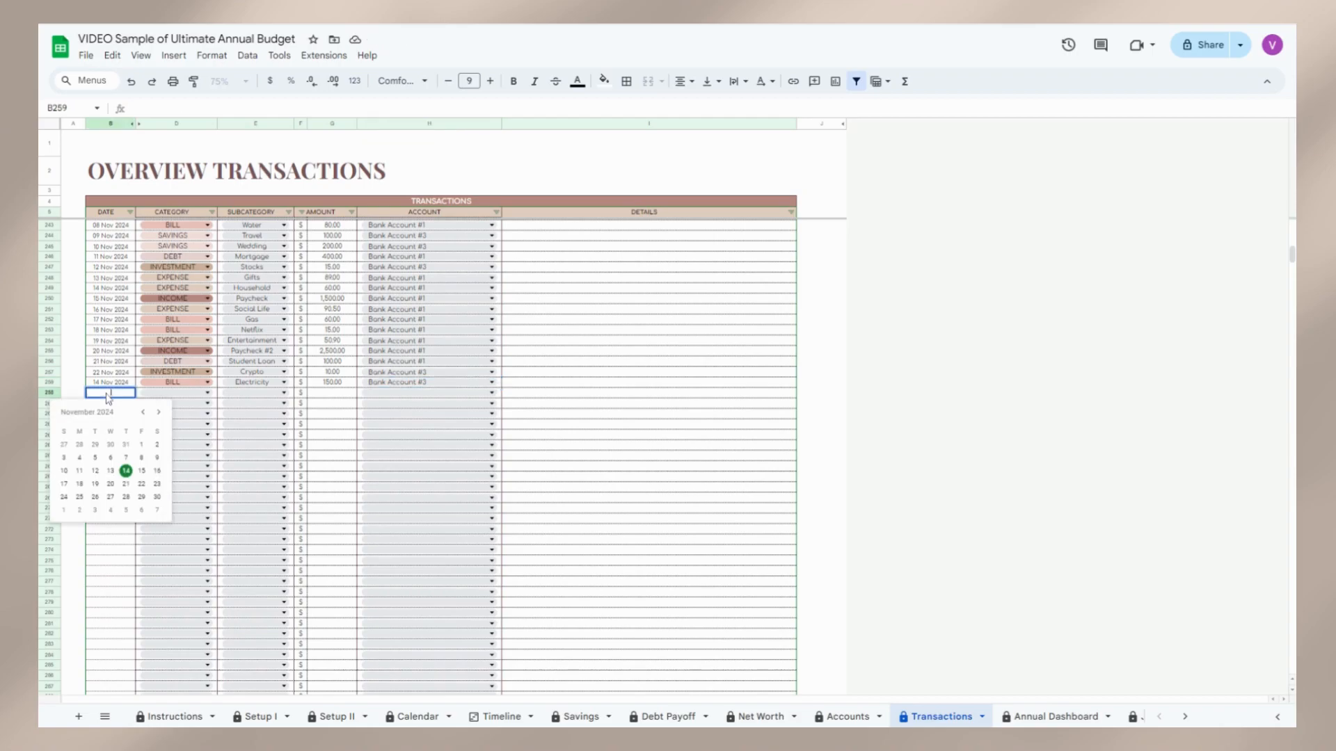
{"action": "left_click", "coordinate": [142, 472]}
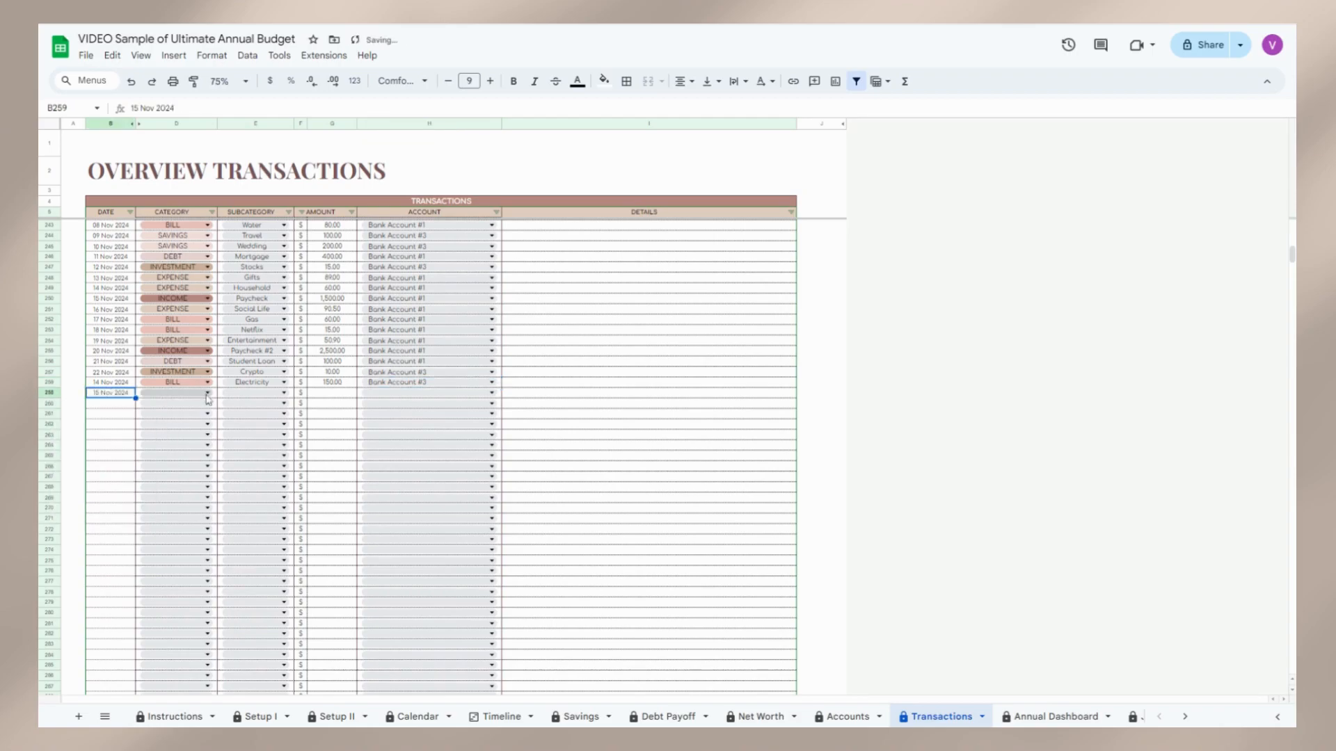
{"action": "left_click", "coordinate": [207, 395]}
{"action": "left_click", "coordinate": [172, 473]}
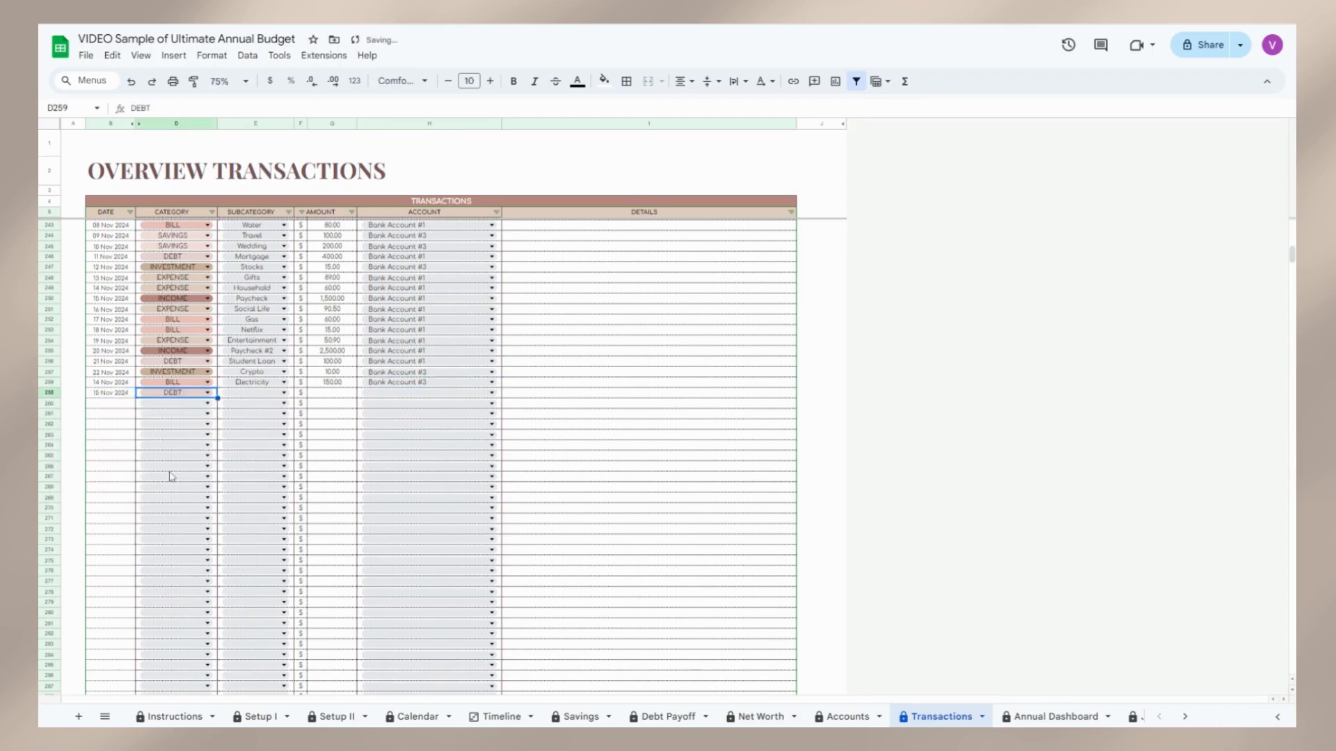
{"action": "left_click", "coordinate": [291, 393]}
{"action": "left_click", "coordinate": [290, 384]}
{"action": "left_click", "coordinate": [284, 393]}
{"action": "left_click", "coordinate": [312, 394]}
{"action": "left_click", "coordinate": [285, 393]}
{"action": "left_click", "coordinate": [261, 433]}
Step: Set the new student loan payment's amount to 200 and its account to Bank Account #3
{"action": "left_click", "coordinate": [332, 393]}
{"action": "type", "text": "200"}
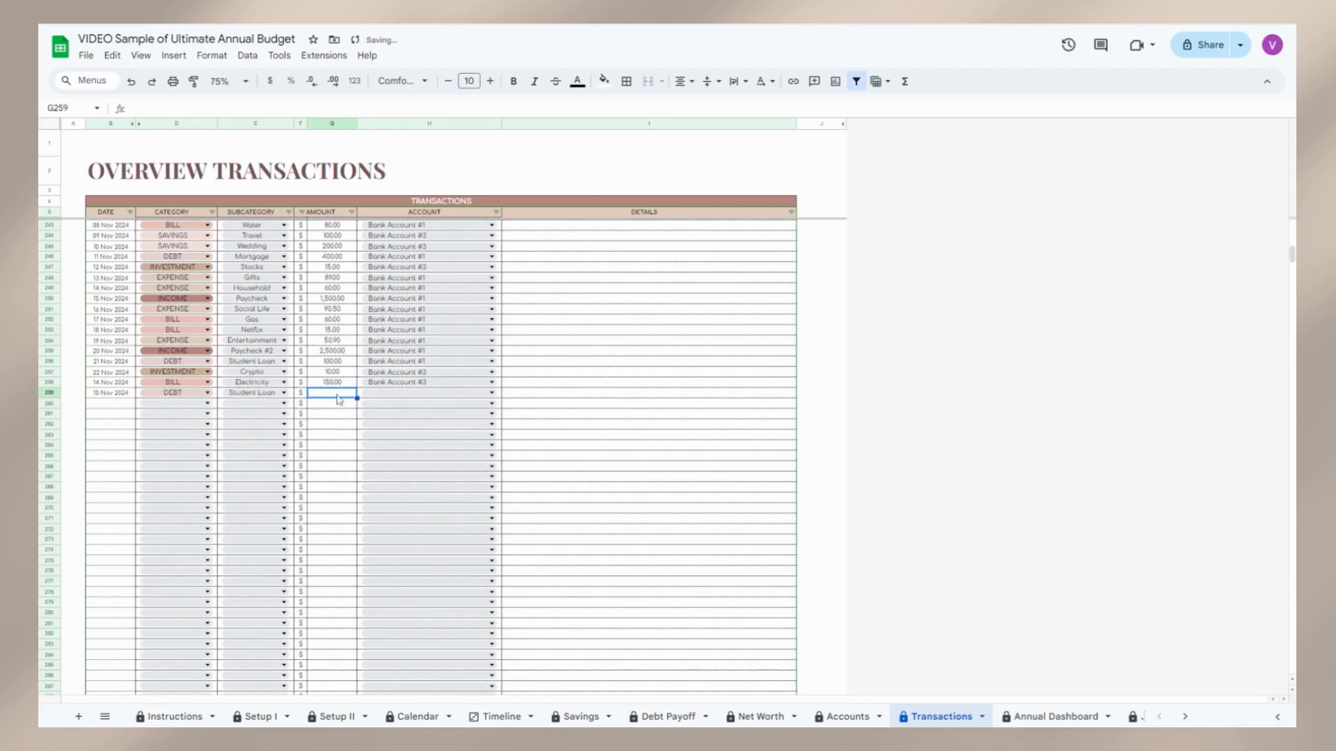
{"action": "key", "text": "Return"}
{"action": "left_click", "coordinate": [417, 393]}
{"action": "left_click", "coordinate": [425, 451]}
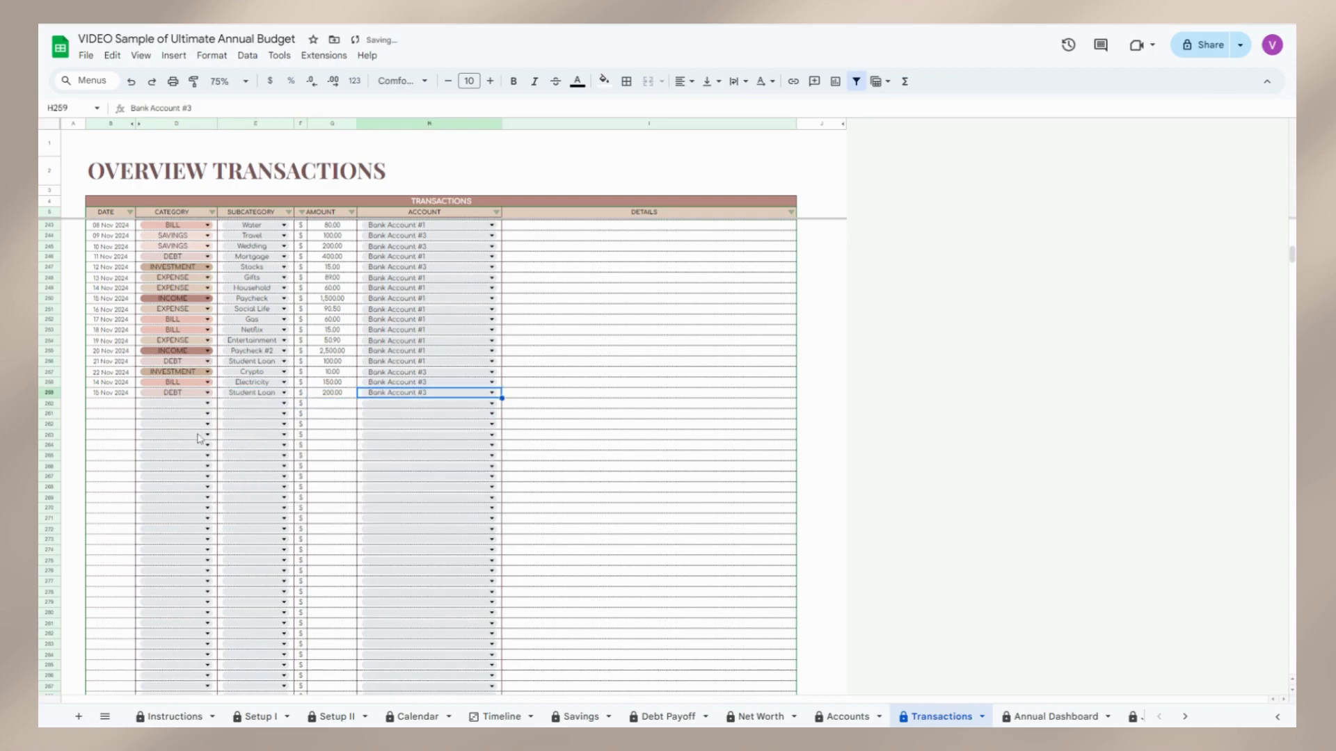
Step: Start a transaction in the next empty row dated 13 Nov 2024 with category SAVINGS and subcategory Wedding
{"action": "left_click", "coordinate": [117, 409]}
{"action": "double_click", "coordinate": [117, 403]}
{"action": "left_click", "coordinate": [140, 480]}
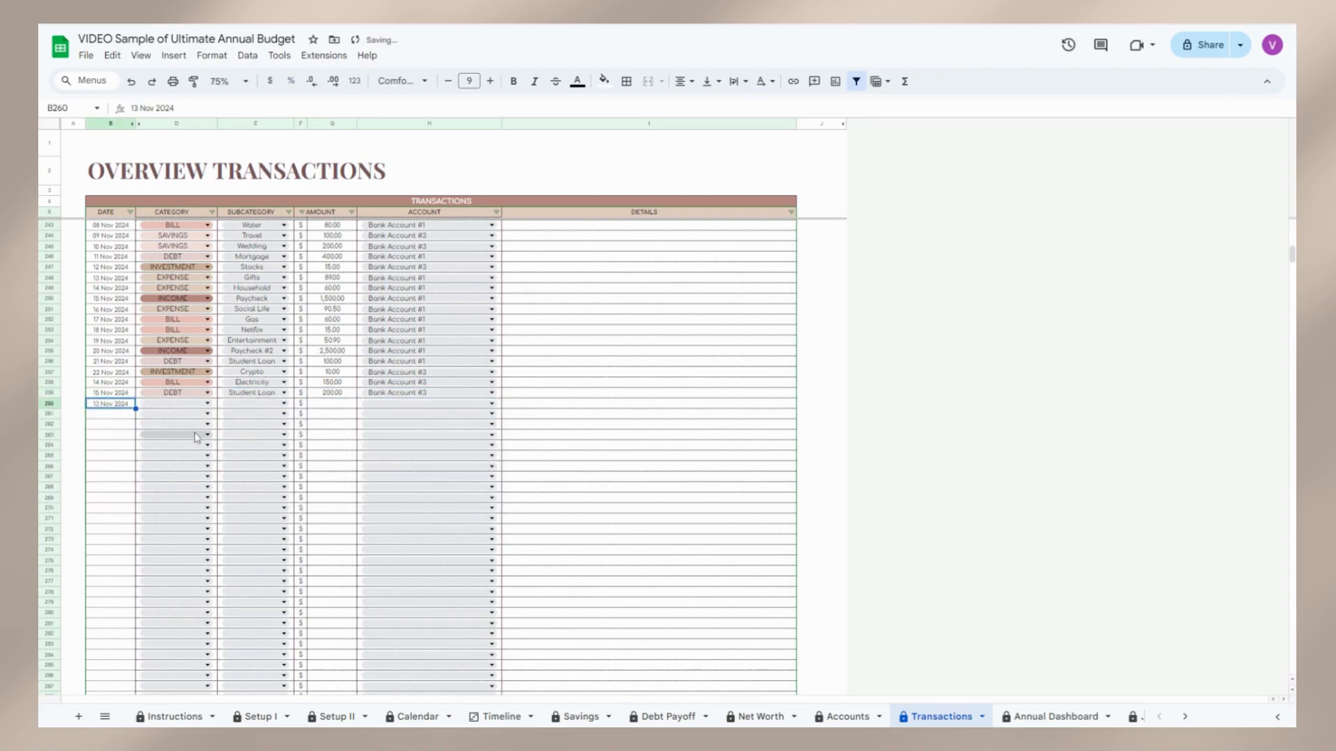
{"action": "left_click", "coordinate": [177, 403]}
{"action": "left_click", "coordinate": [160, 504]}
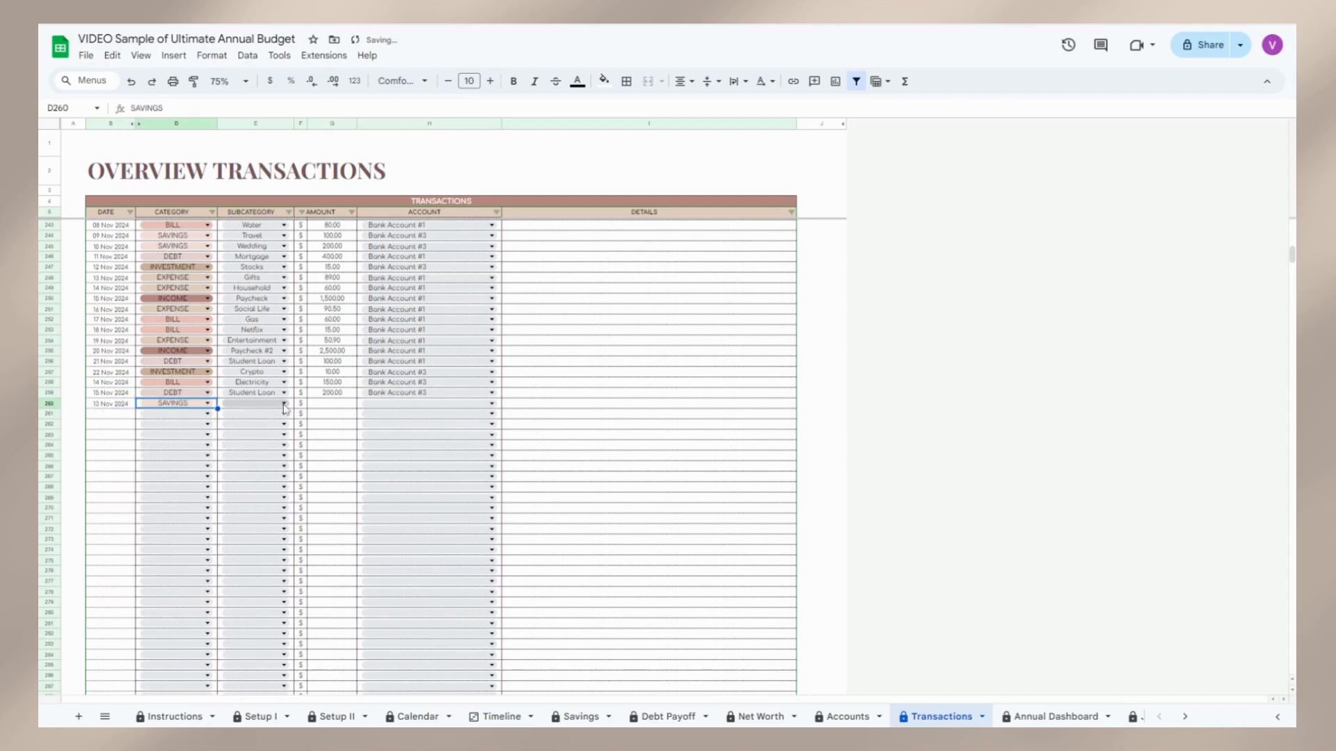
{"action": "left_click", "coordinate": [284, 404]}
{"action": "left_click", "coordinate": [244, 441]}
Step: Set the new wedding savings entry's amount to 150 and its account to Bank Account #4
{"action": "left_click", "coordinate": [334, 409]}
{"action": "type", "text": "150"}
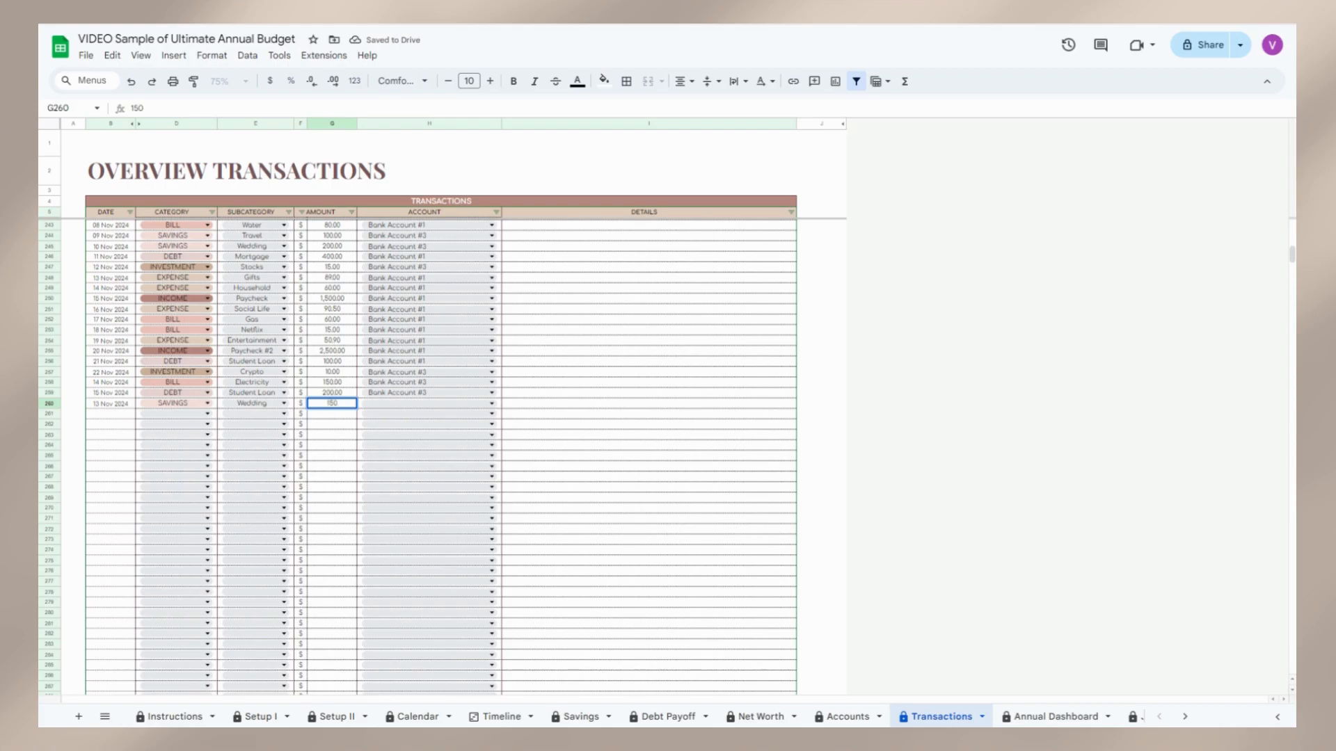
{"action": "left_click", "coordinate": [447, 404]}
{"action": "left_click", "coordinate": [434, 485]}
Step: Start a transaction in the next empty row dated 20 Nov 2024 with category INCOME and subcategory Paycheck #2
{"action": "double_click", "coordinate": [110, 414]}
{"action": "left_click", "coordinate": [110, 505]}
{"action": "left_click", "coordinate": [207, 415]}
{"action": "left_click", "coordinate": [193, 436]}
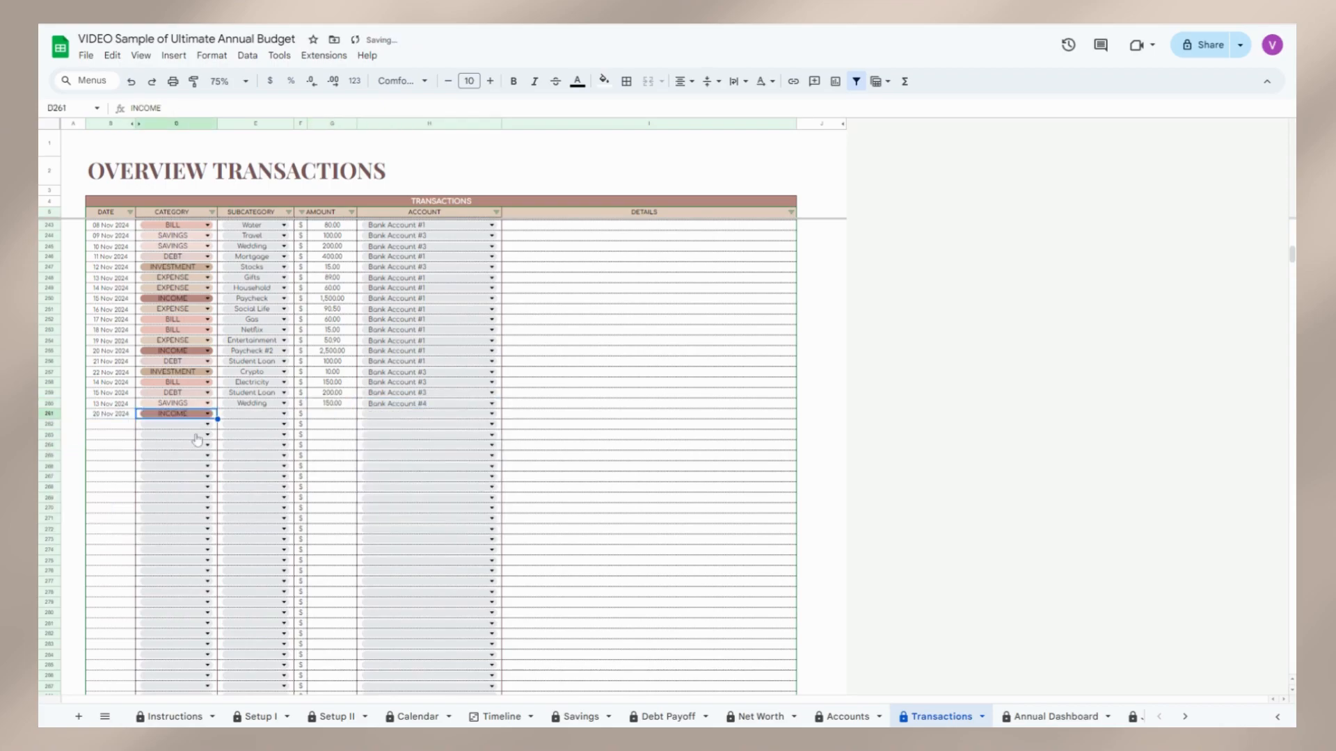
{"action": "left_click", "coordinate": [284, 416]}
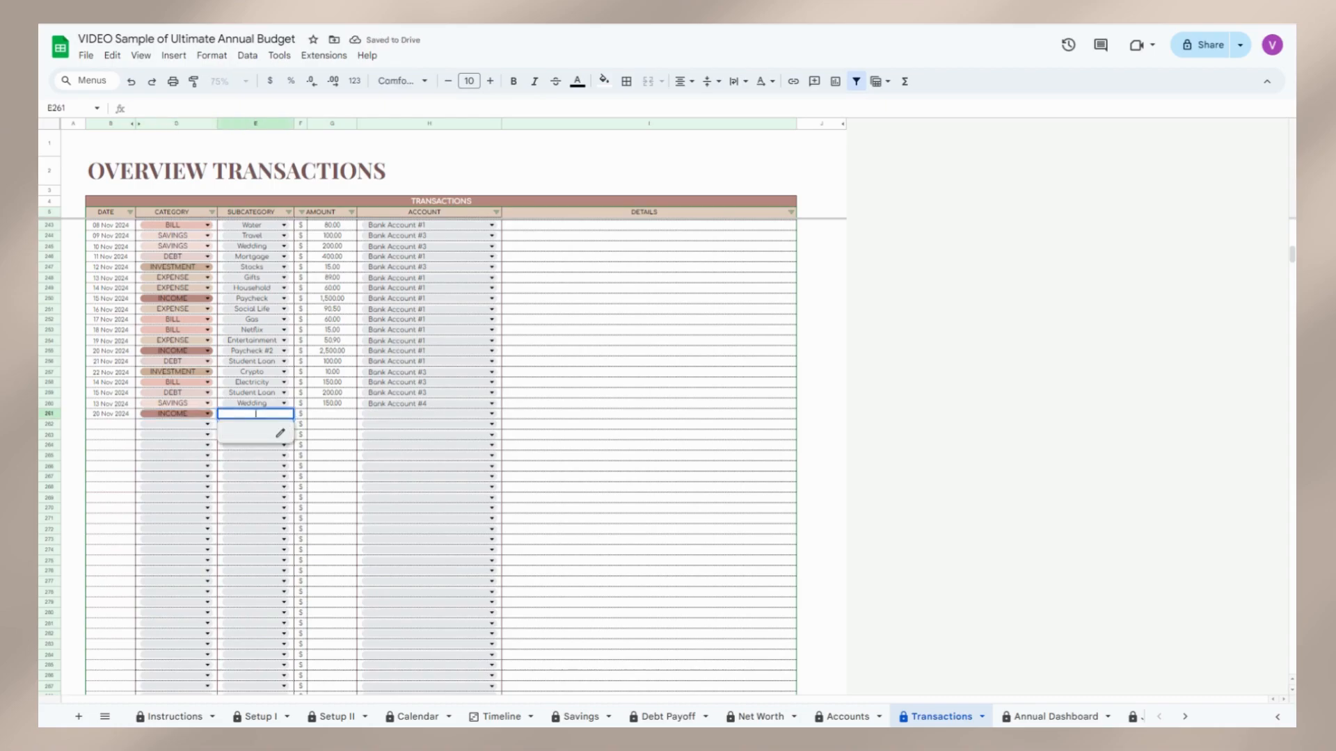
{"action": "left_click", "coordinate": [248, 452]}
Step: Set the new Paycheck #2 entry's amount to 1000 and its account to Bank Account #2
{"action": "left_click", "coordinate": [335, 417]}
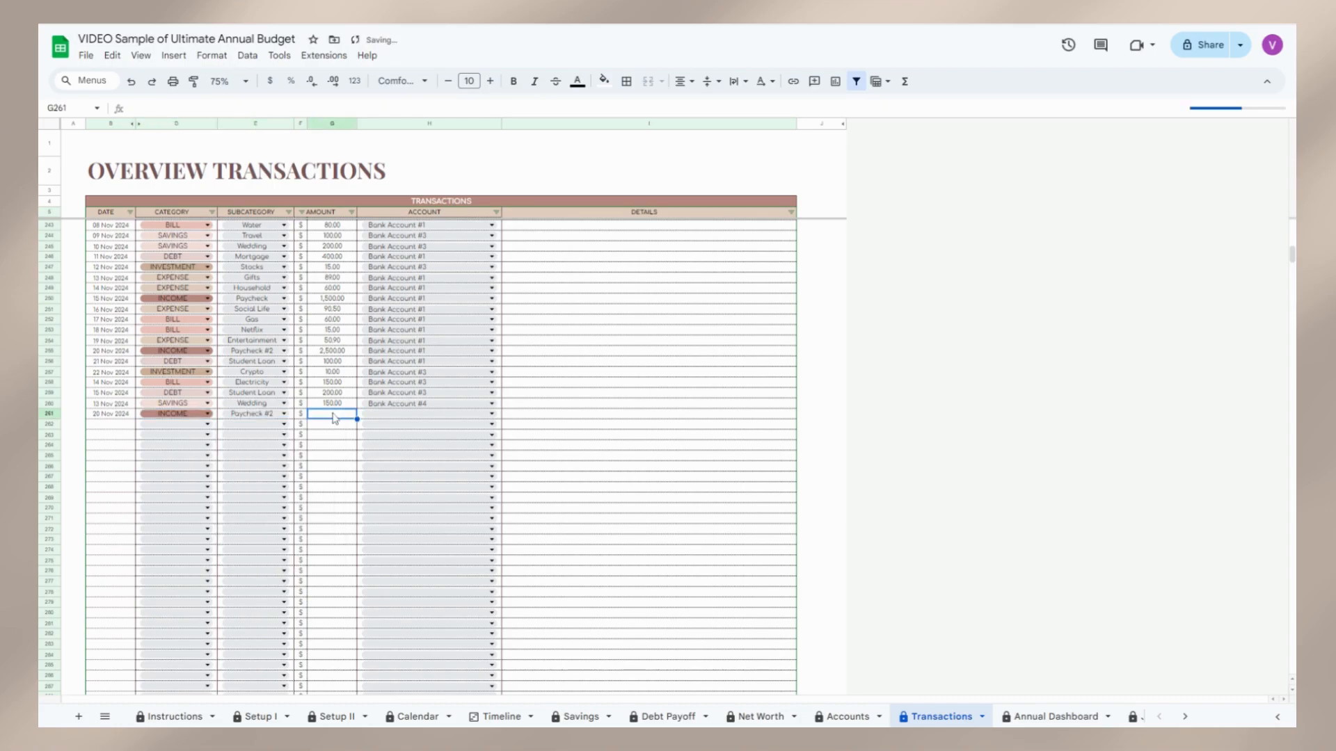
{"action": "type", "text": "1000"}
{"action": "key", "text": "Return"}
{"action": "left_click", "coordinate": [465, 416]}
{"action": "left_click", "coordinate": [398, 452]}
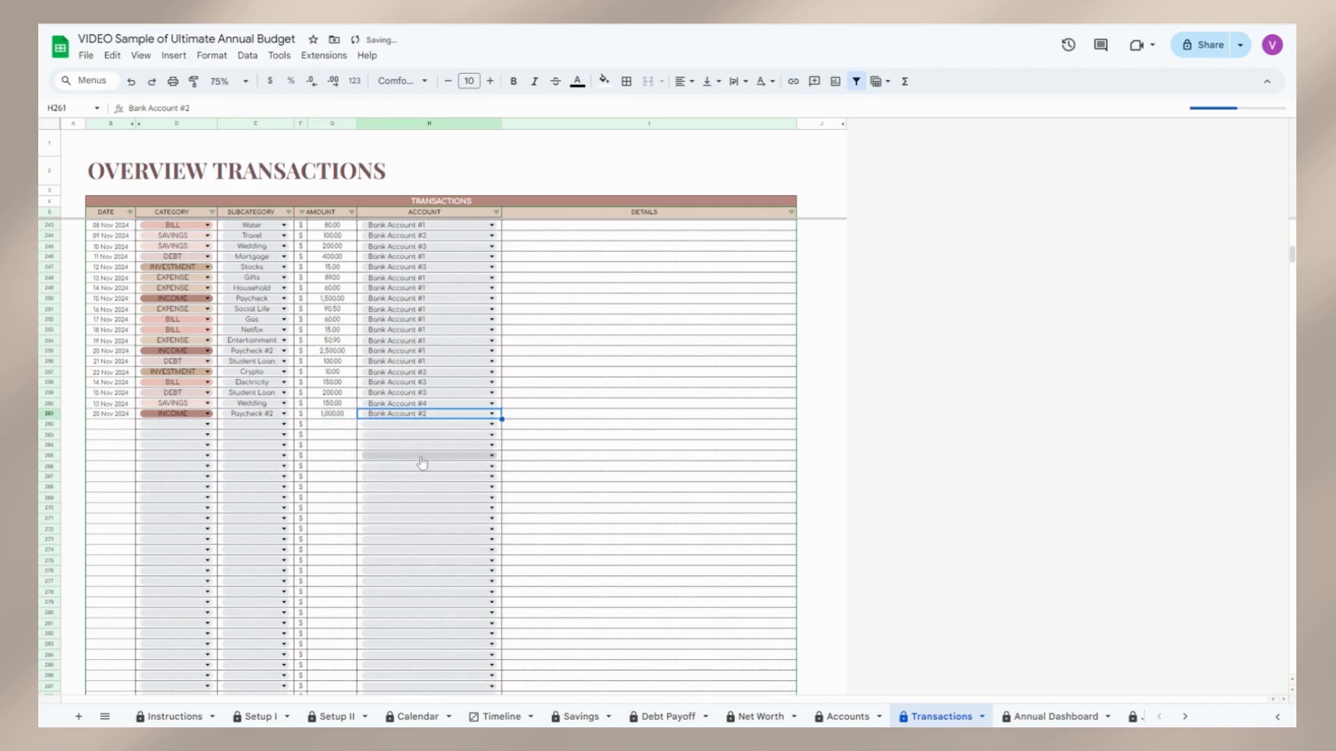
Step: Start a transaction in the next empty row dated 21 Nov 2024 with category INVESTMENT and subcategory Stocks
{"action": "left_click", "coordinate": [106, 426]}
{"action": "double_click", "coordinate": [107, 426]}
{"action": "left_click", "coordinate": [110, 513]}
{"action": "left_click", "coordinate": [177, 423]}
{"action": "left_click", "coordinate": [171, 545]}
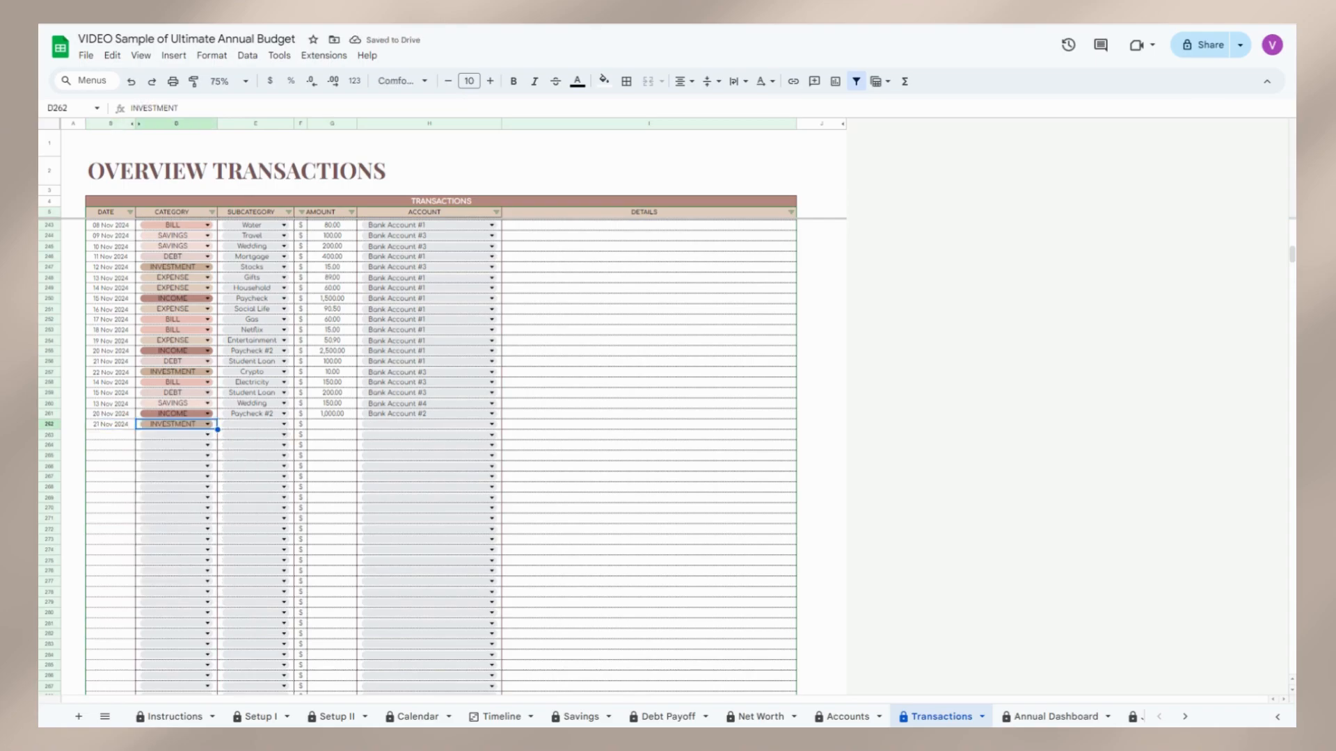
{"action": "left_click", "coordinate": [285, 426]}
{"action": "left_click", "coordinate": [264, 442]}
Step: Set the new stocks investment's amount to 200
{"action": "left_click", "coordinate": [331, 426]}
{"action": "type", "text": "200"}
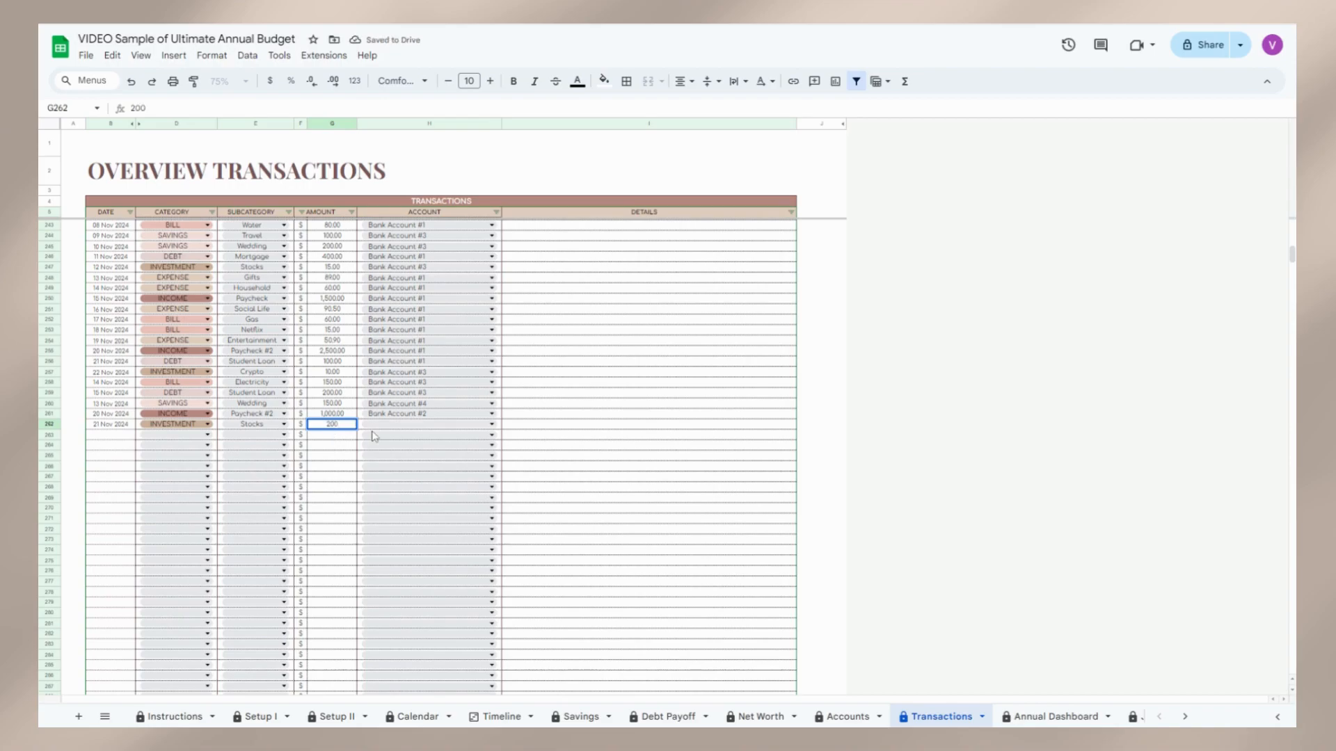
{"action": "left_click", "coordinate": [376, 425]}
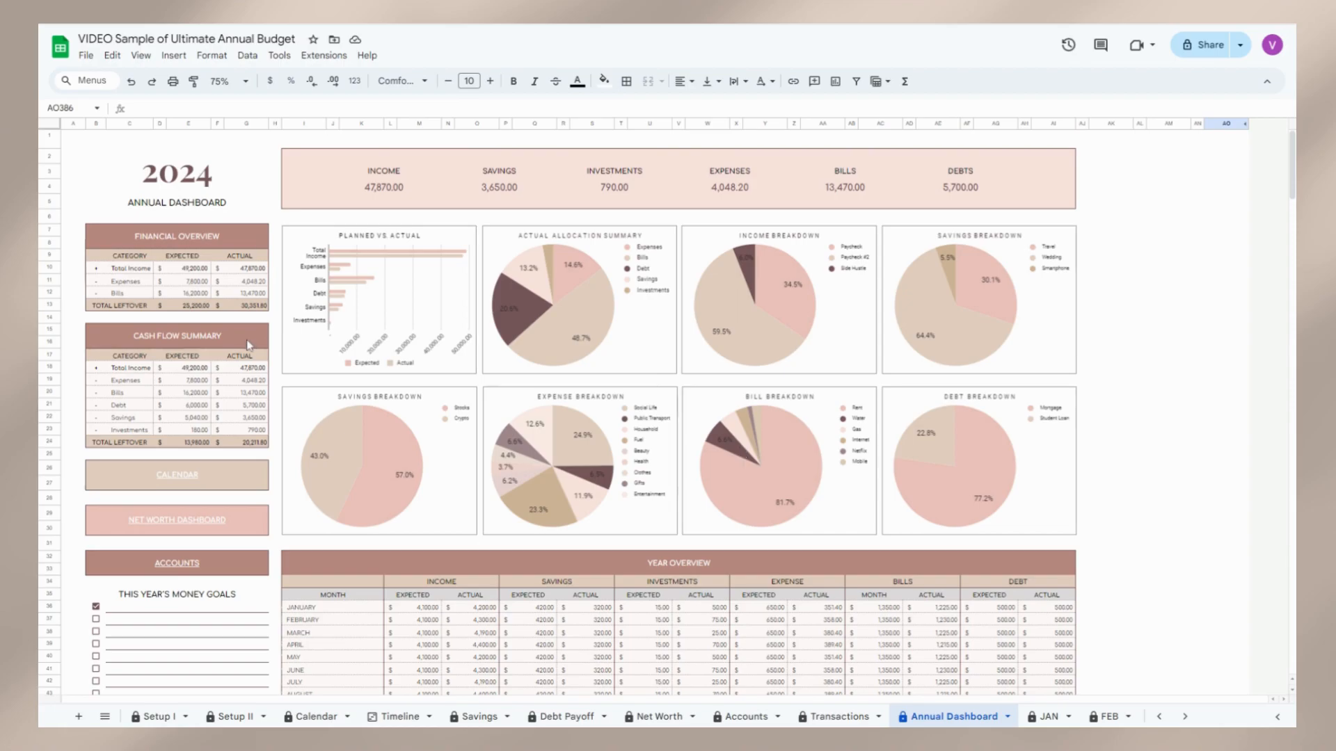
Step: Examine the Annual Dashboard's year overview, top 20 income and expense lists, and net worth overview
{"action": "scroll", "coordinate": [249, 344], "scroll_direction": "down", "scroll_amount": 3}
{"action": "scroll", "coordinate": [410, 380], "scroll_direction": "down", "scroll_amount": 1}
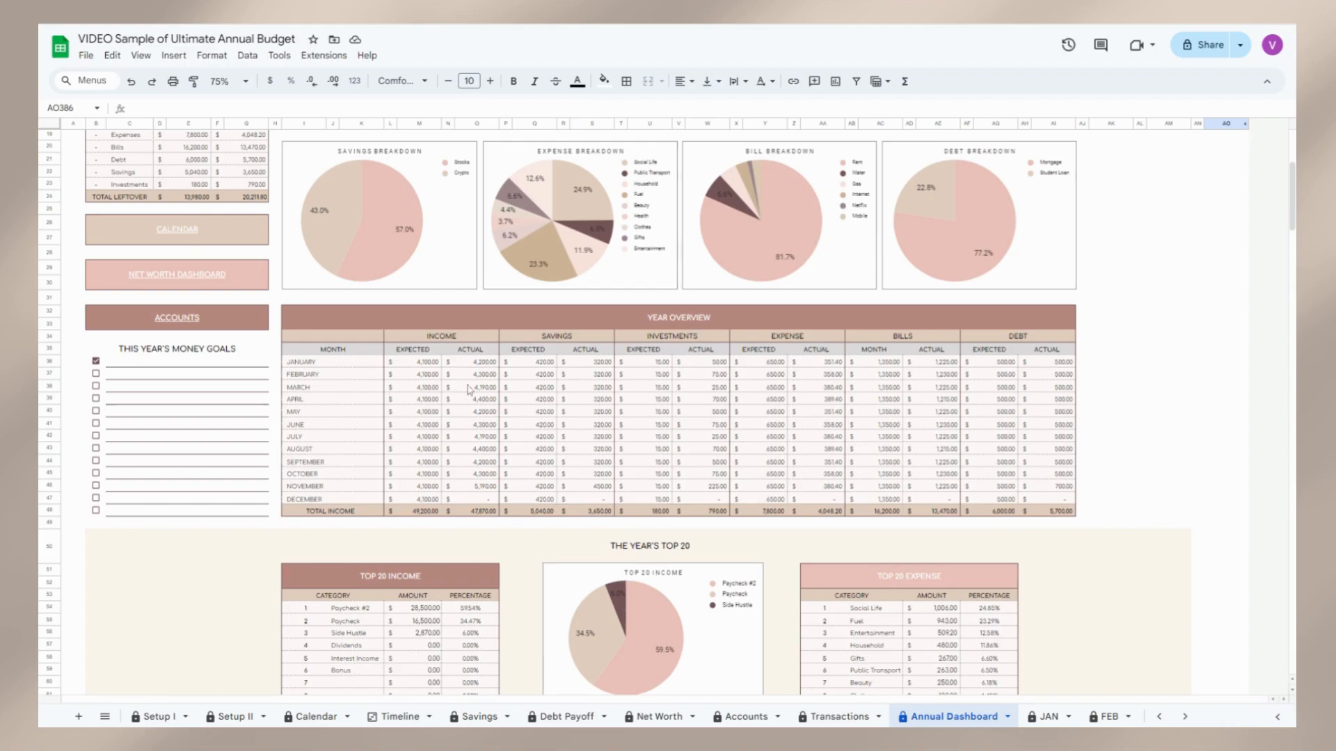
{"action": "scroll", "coordinate": [468, 390], "scroll_direction": "down", "scroll_amount": 3}
{"action": "scroll", "coordinate": [210, 484], "scroll_direction": "down", "scroll_amount": 3}
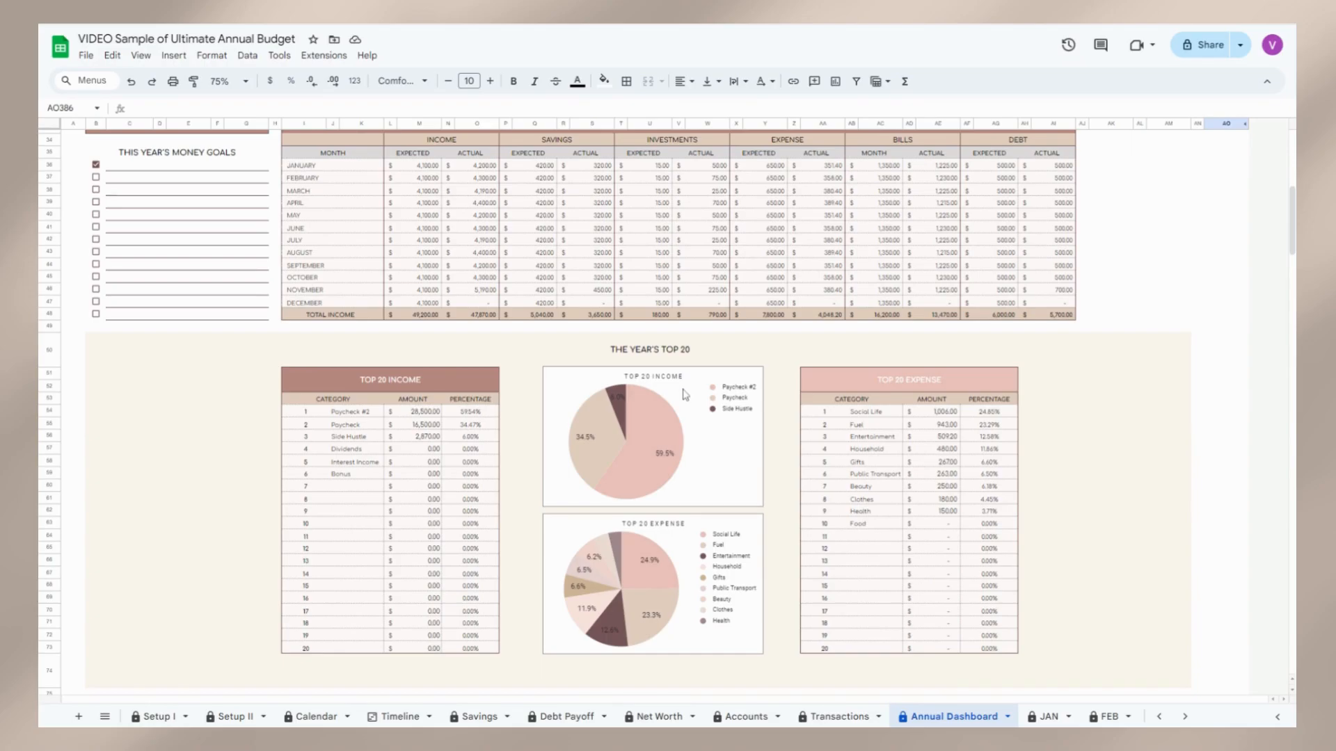
{"action": "scroll", "coordinate": [686, 438], "scroll_direction": "down", "scroll_amount": 2}
{"action": "scroll", "coordinate": [687, 486], "scroll_direction": "down", "scroll_amount": 3}
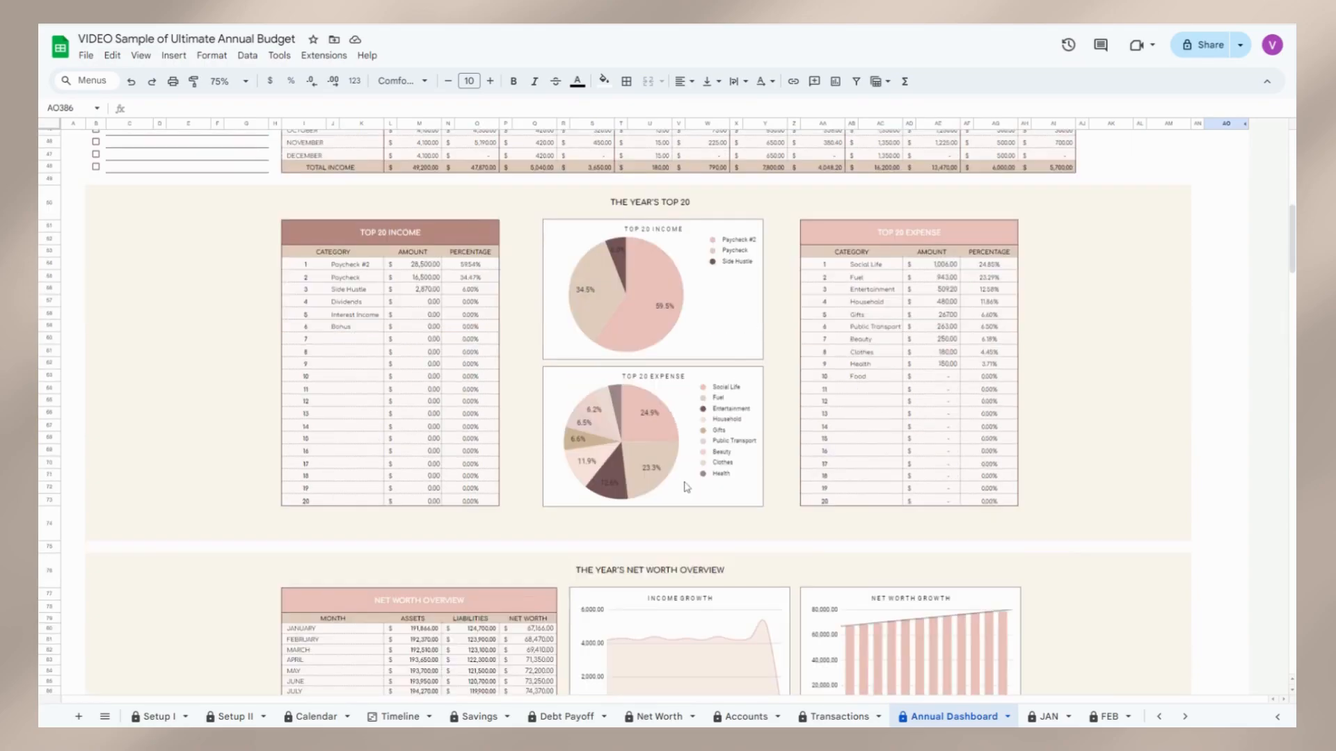
{"action": "scroll", "coordinate": [687, 486], "scroll_direction": "down", "scroll_amount": 3}
{"action": "scroll", "coordinate": [486, 446], "scroll_direction": "down", "scroll_amount": 2}
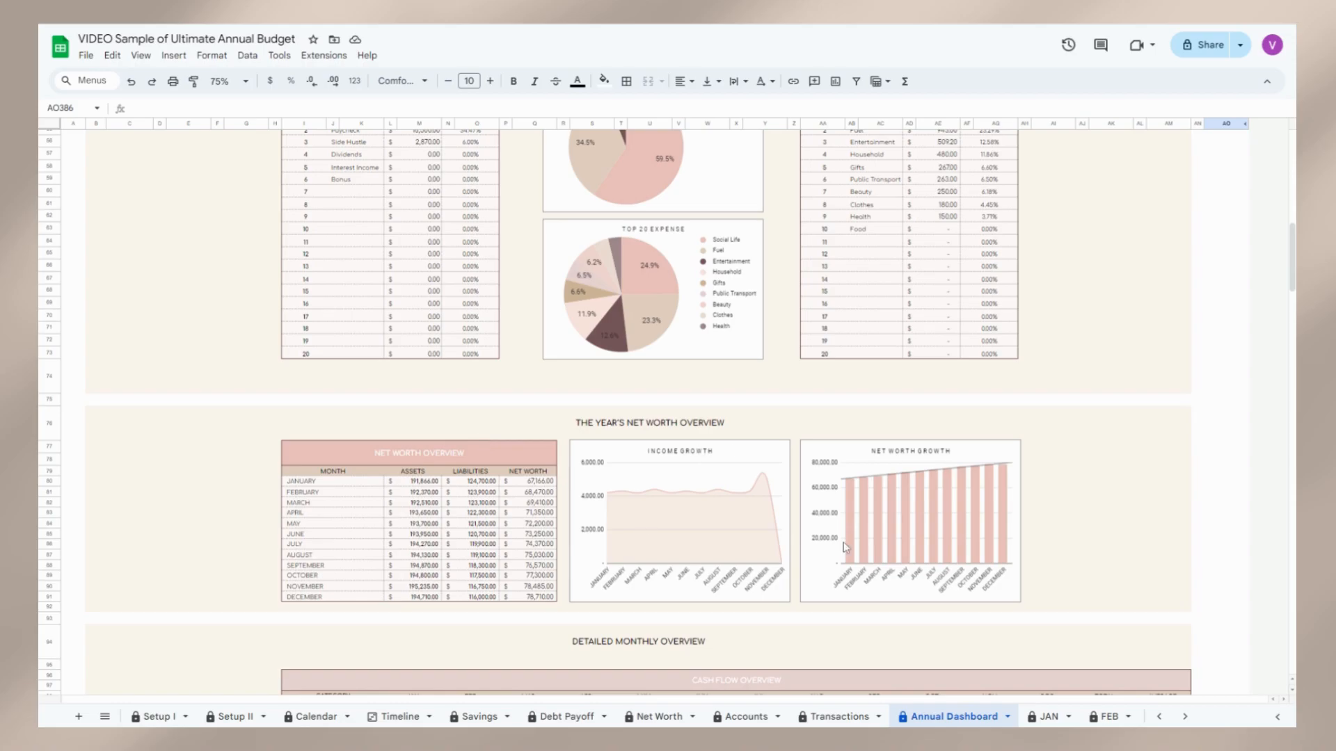
Step: Look through the Annual Dashboard's detailed monthly overview, including the monthly income, savings and investments tables
{"action": "scroll", "coordinate": [359, 511], "scroll_direction": "down", "scroll_amount": 3}
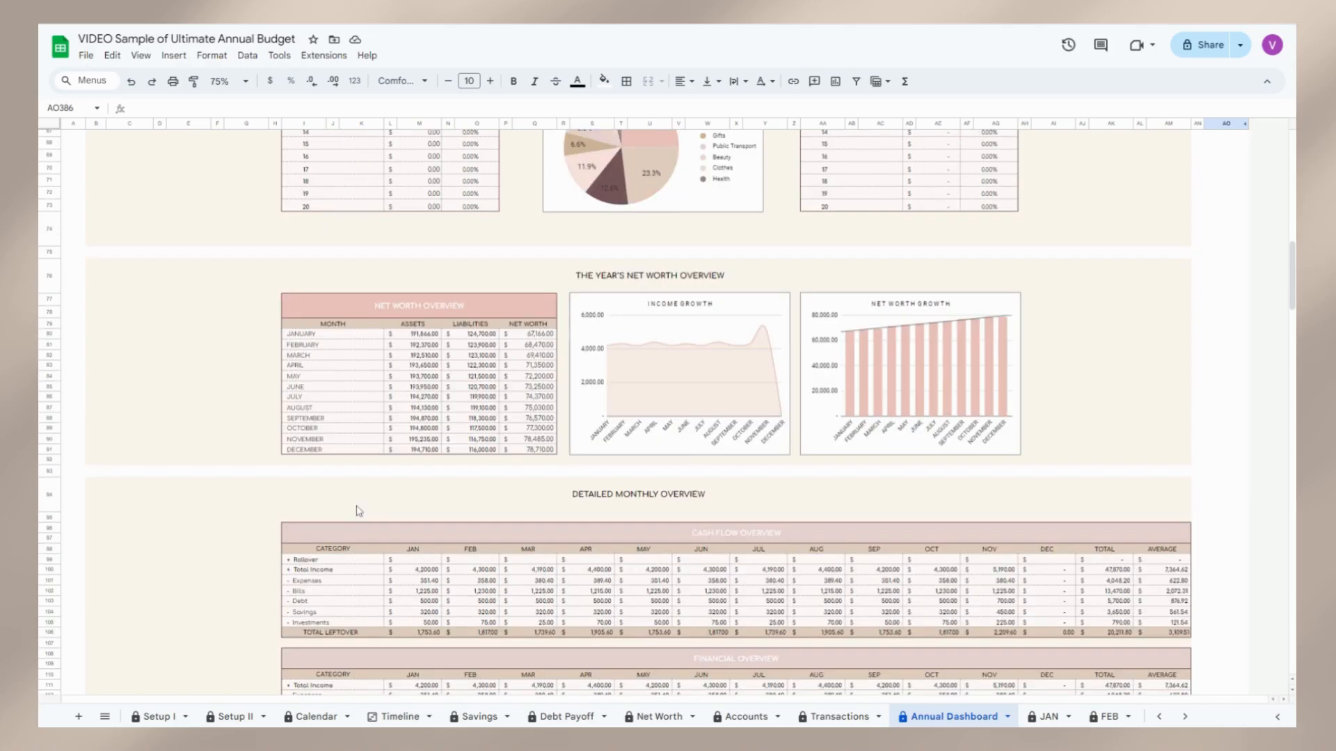
{"action": "scroll", "coordinate": [359, 511], "scroll_direction": "down", "scroll_amount": 2}
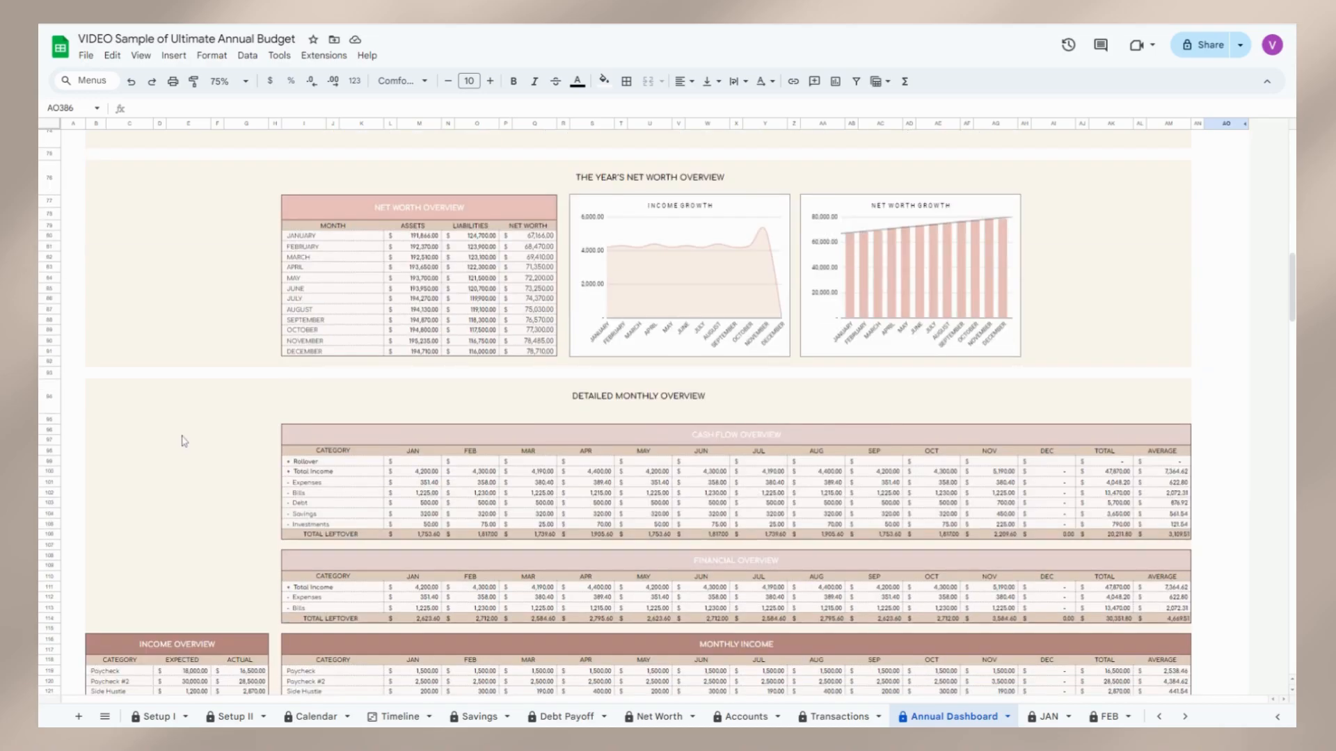
{"action": "scroll", "coordinate": [185, 441], "scroll_direction": "down", "scroll_amount": 3}
{"action": "scroll", "coordinate": [185, 441], "scroll_direction": "down", "scroll_amount": 6}
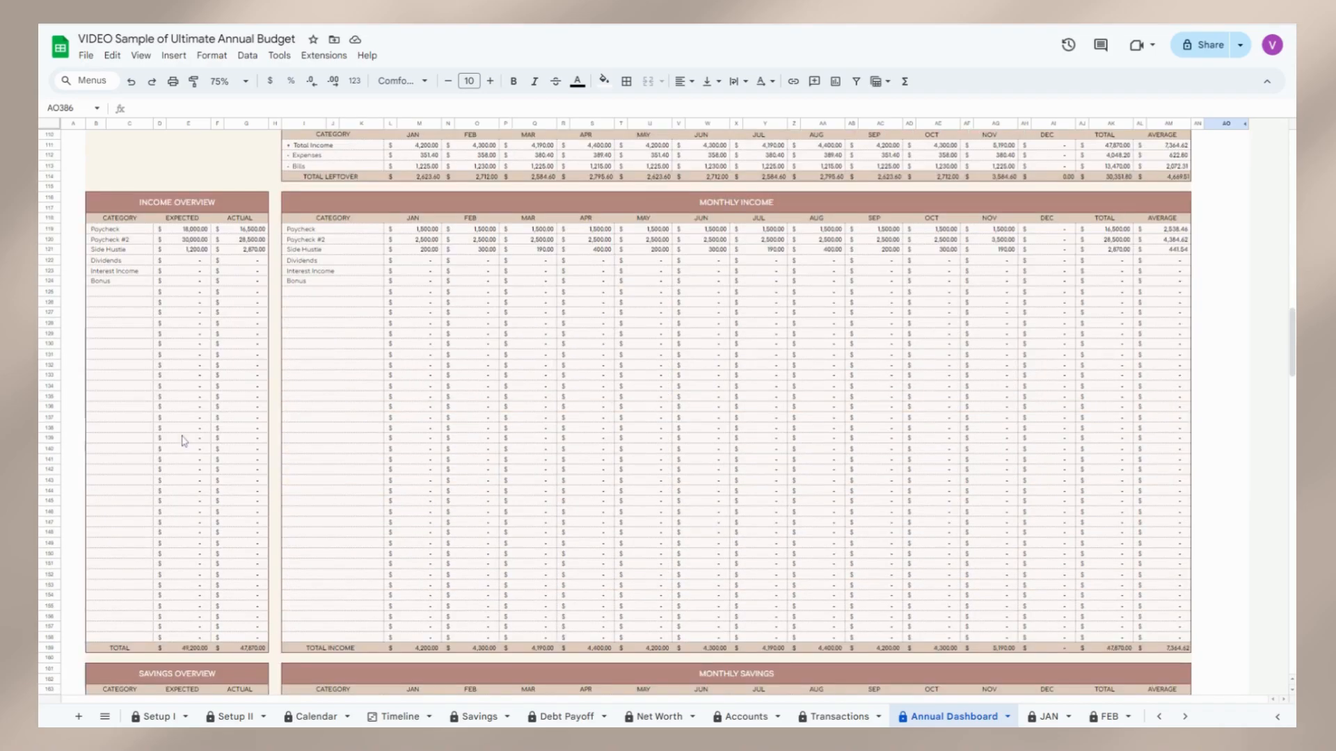
{"action": "scroll", "coordinate": [184, 441], "scroll_direction": "down", "scroll_amount": 6}
{"action": "scroll", "coordinate": [184, 441], "scroll_direction": "down", "scroll_amount": 8}
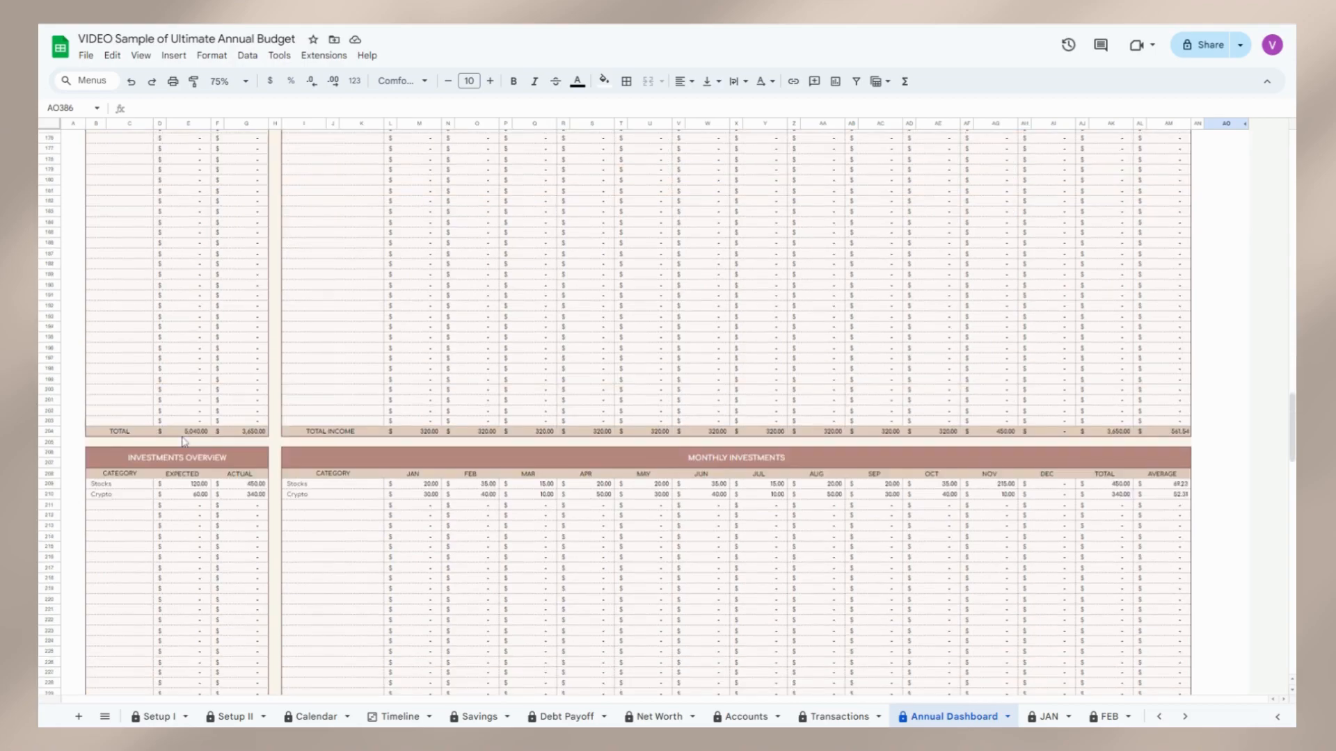
{"action": "scroll", "coordinate": [184, 441], "scroll_direction": "down", "scroll_amount": 7}
{"action": "scroll", "coordinate": [185, 441], "scroll_direction": "down", "scroll_amount": 9}
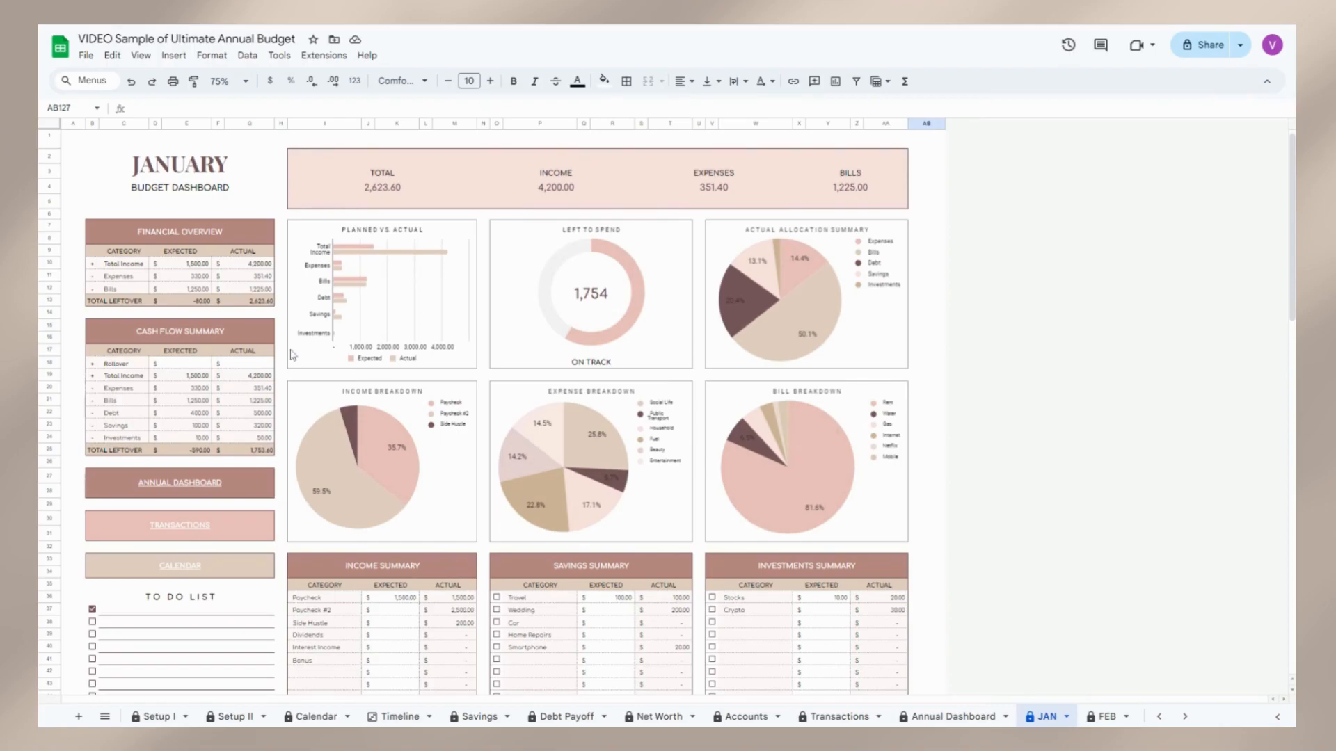
Step: On the JAN sheet, set the actual rollover in the Cash Flow Summary to 500
{"action": "left_click", "coordinate": [265, 364]}
{"action": "type", "text": "500"}
{"action": "key", "text": "Return"}
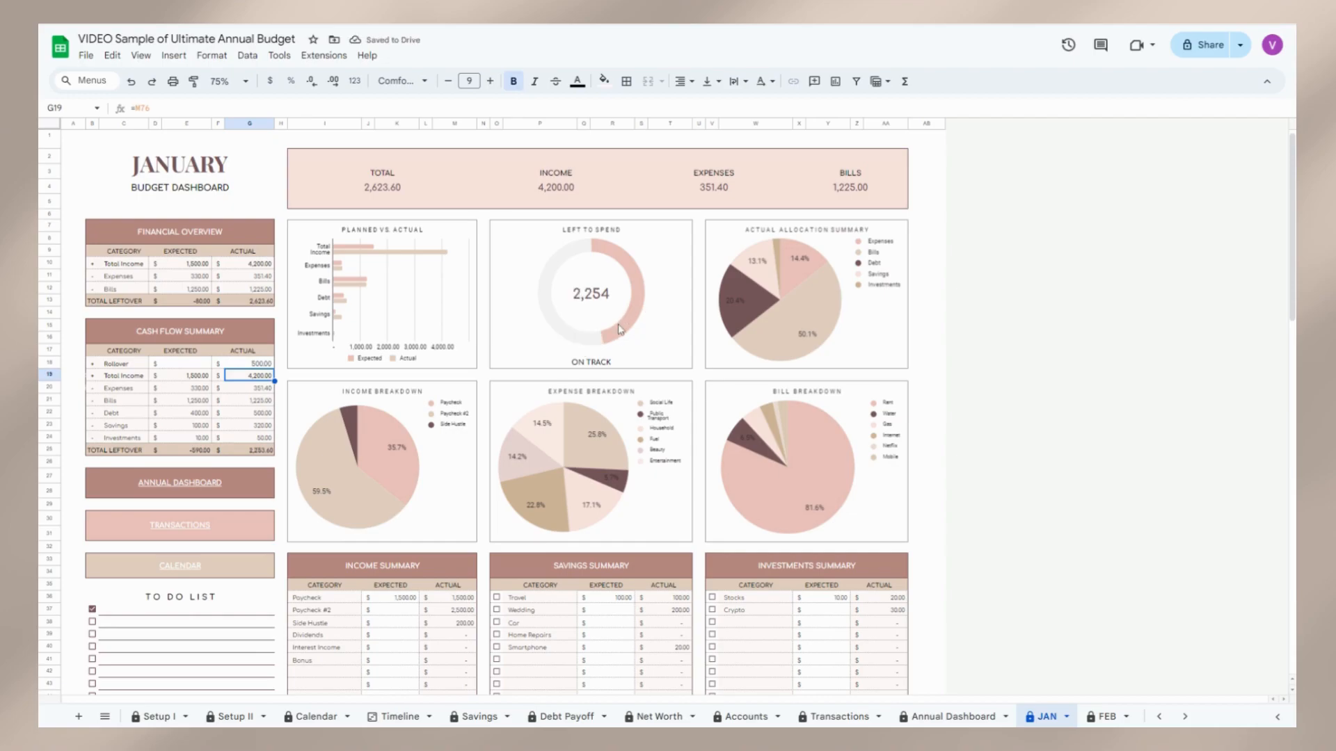
Step: In January's Income Summary, set the expected amounts to 1000 for Paycheck #2 and 500 for Side Hustle
{"action": "scroll", "coordinate": [620, 329], "scroll_direction": "down", "scroll_amount": 5}
{"action": "scroll", "coordinate": [621, 329], "scroll_direction": "down", "scroll_amount": 1}
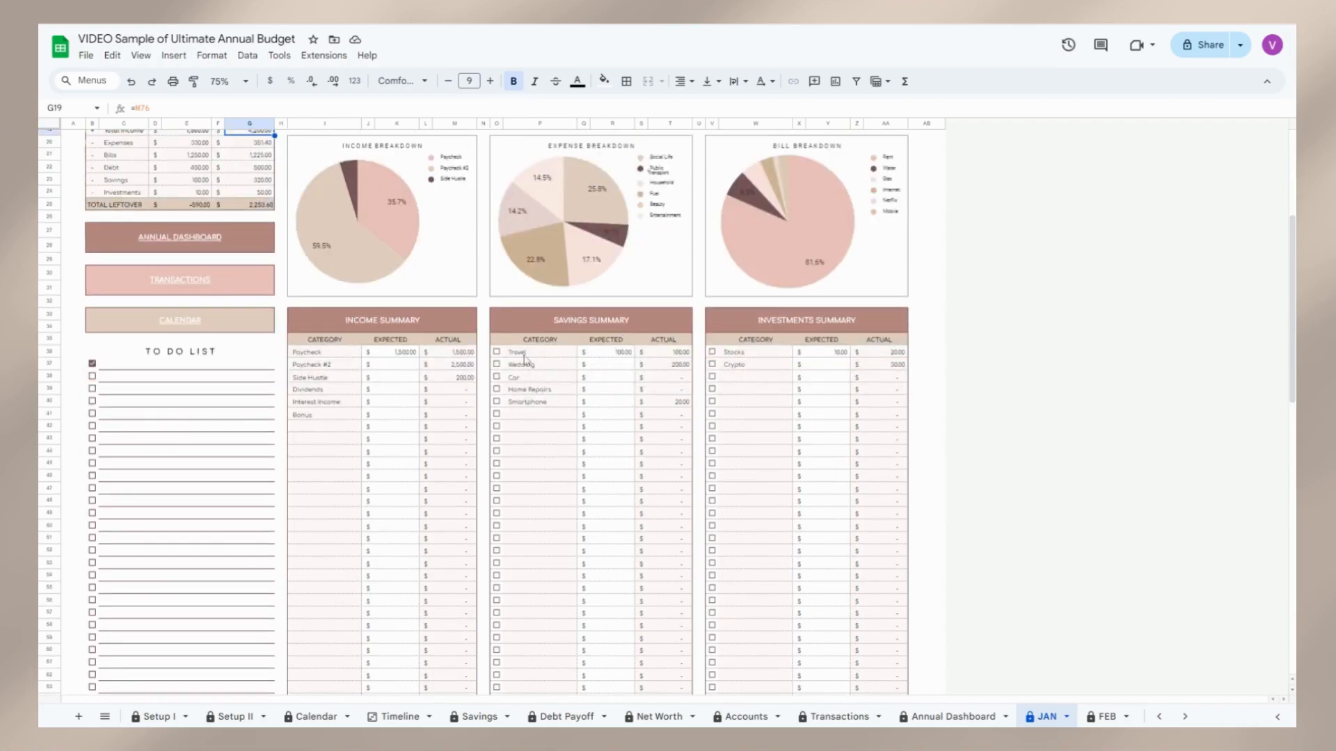
{"action": "left_click", "coordinate": [406, 366]}
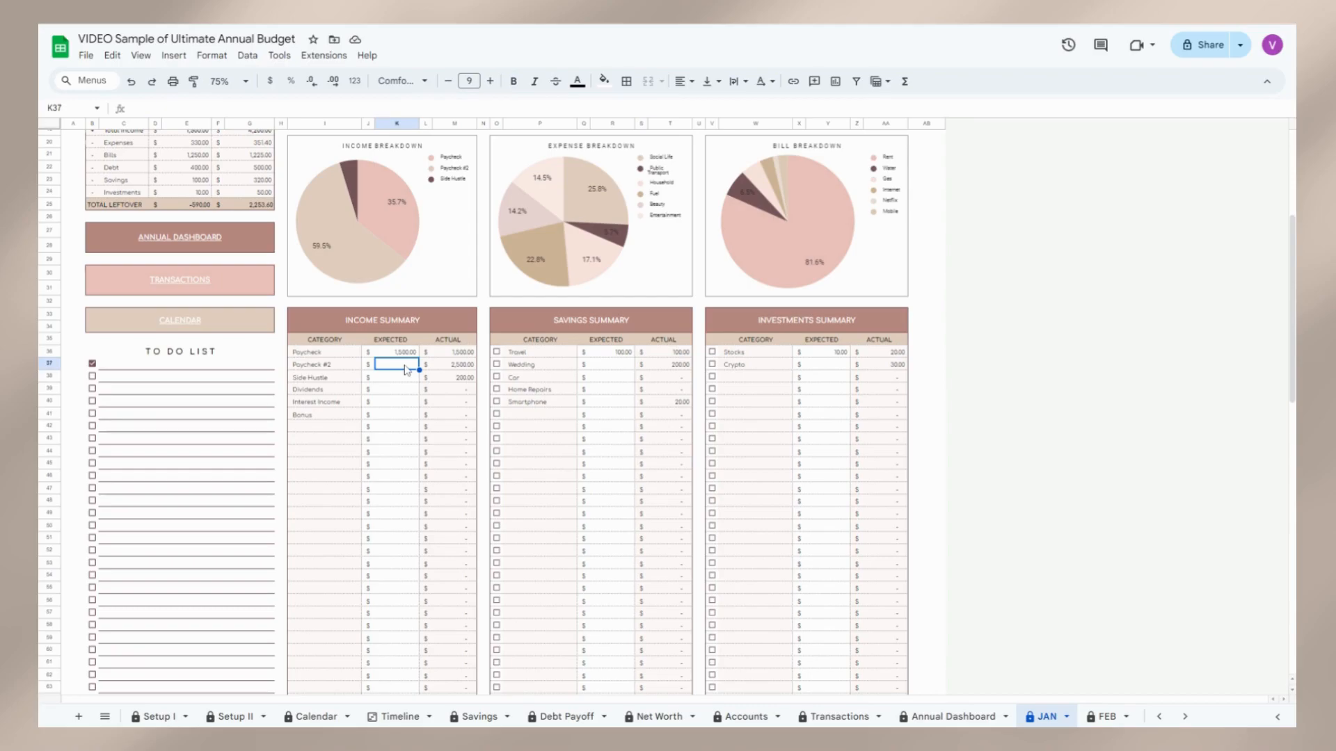
{"action": "type", "text": "1000"}
{"action": "key", "text": "Return"}
{"action": "type", "text": "500"}
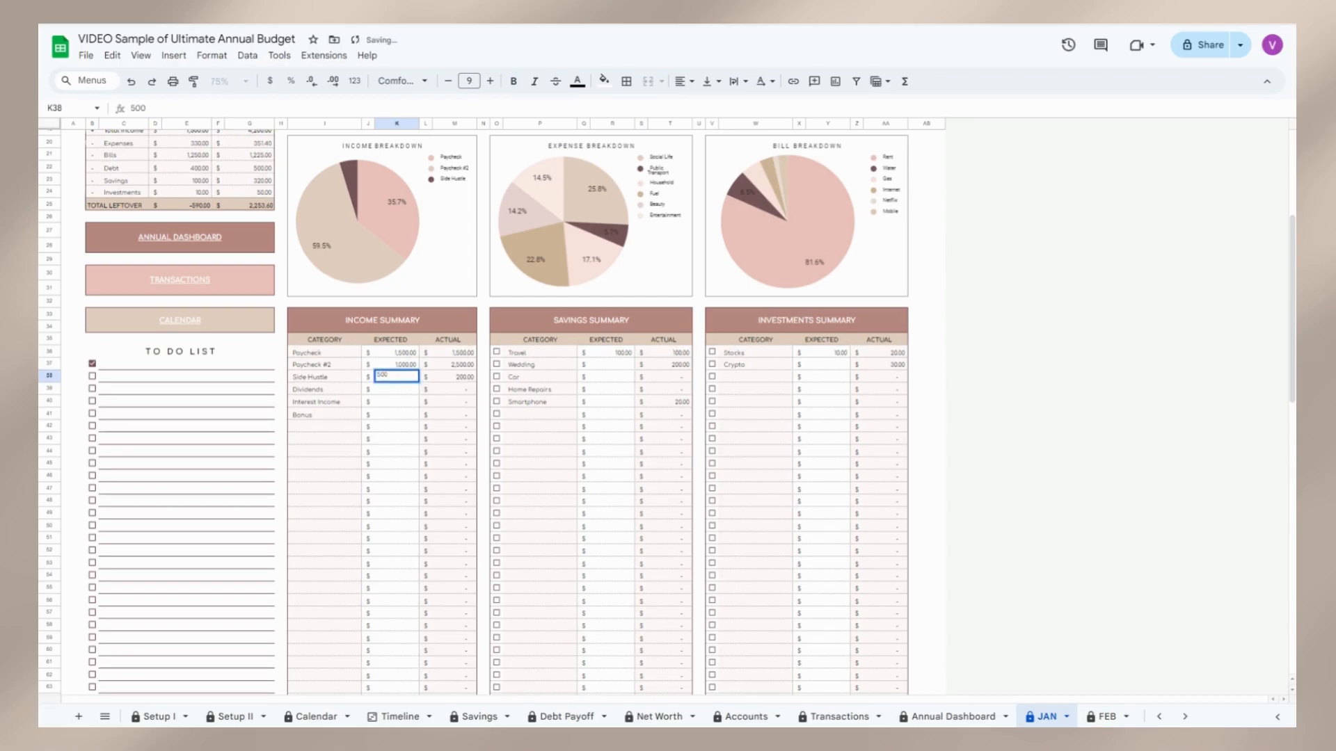
{"action": "key", "text": "Return"}
Step: In January's Savings Summary, set the expected amounts to 250 for Wedding, 300 for Car and 100 for Home Repairs
{"action": "left_click", "coordinate": [610, 365]}
{"action": "type", "text": "250"}
{"action": "key", "text": "Return"}
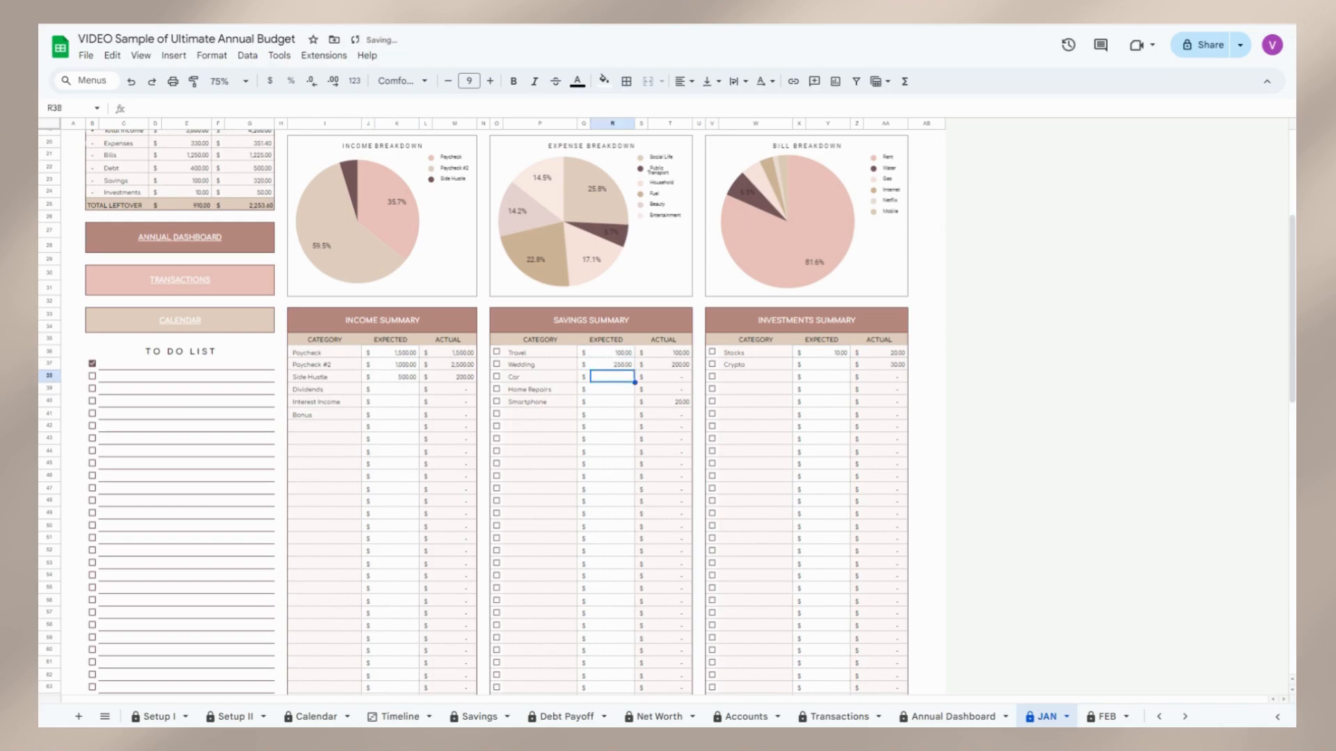
{"action": "type", "text": "300"}
{"action": "key", "text": "Return"}
{"action": "type", "text": "100.00"}
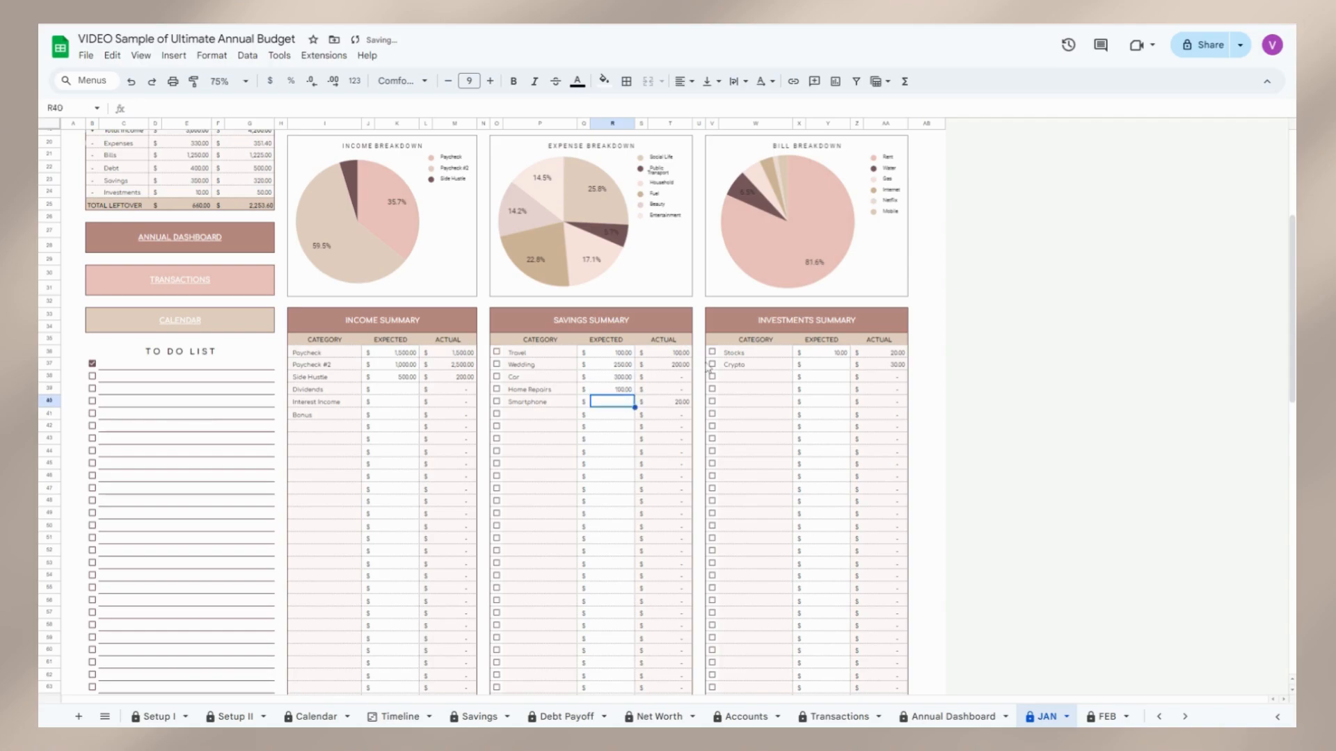
Step: In January's Expense Summary, set the expected amounts to 200 for Household and 100 for Fuel
{"action": "scroll", "coordinate": [832, 376], "scroll_direction": "down", "scroll_amount": 10}
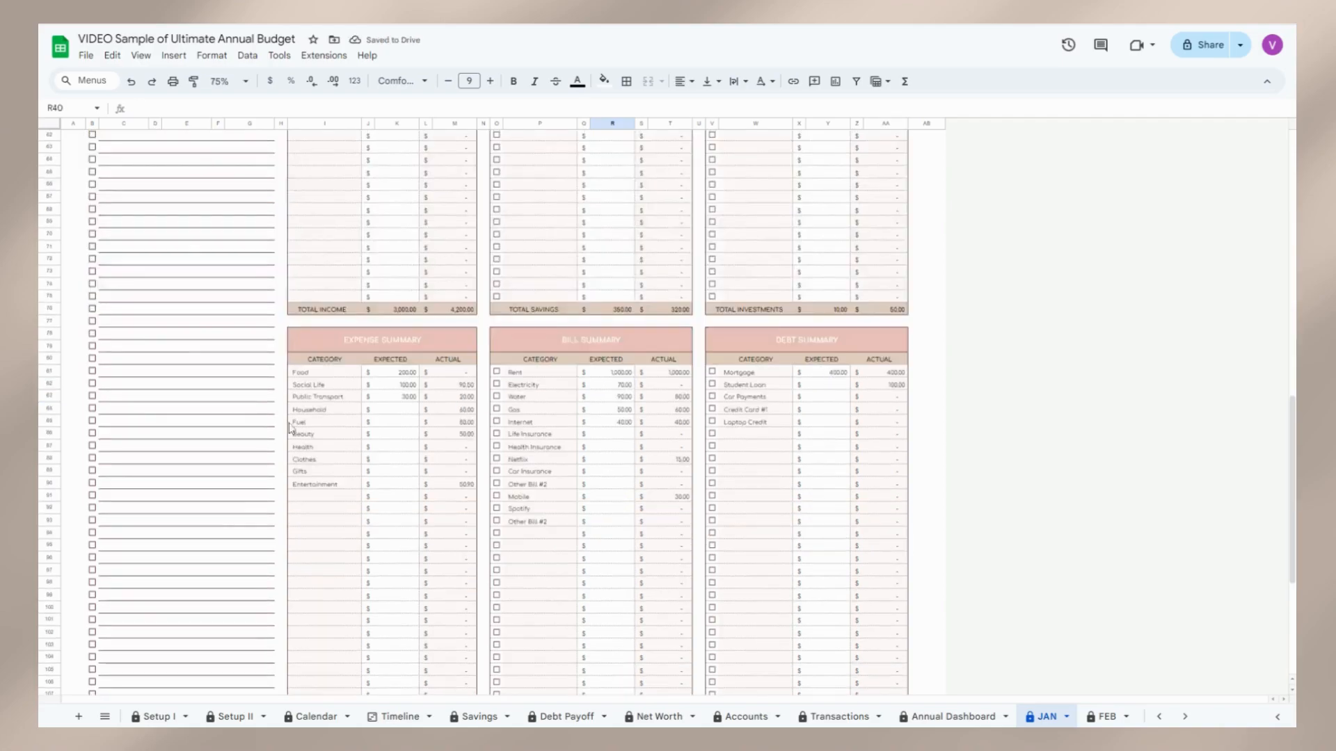
{"action": "left_click", "coordinate": [414, 412]}
{"action": "type", "text": "200"}
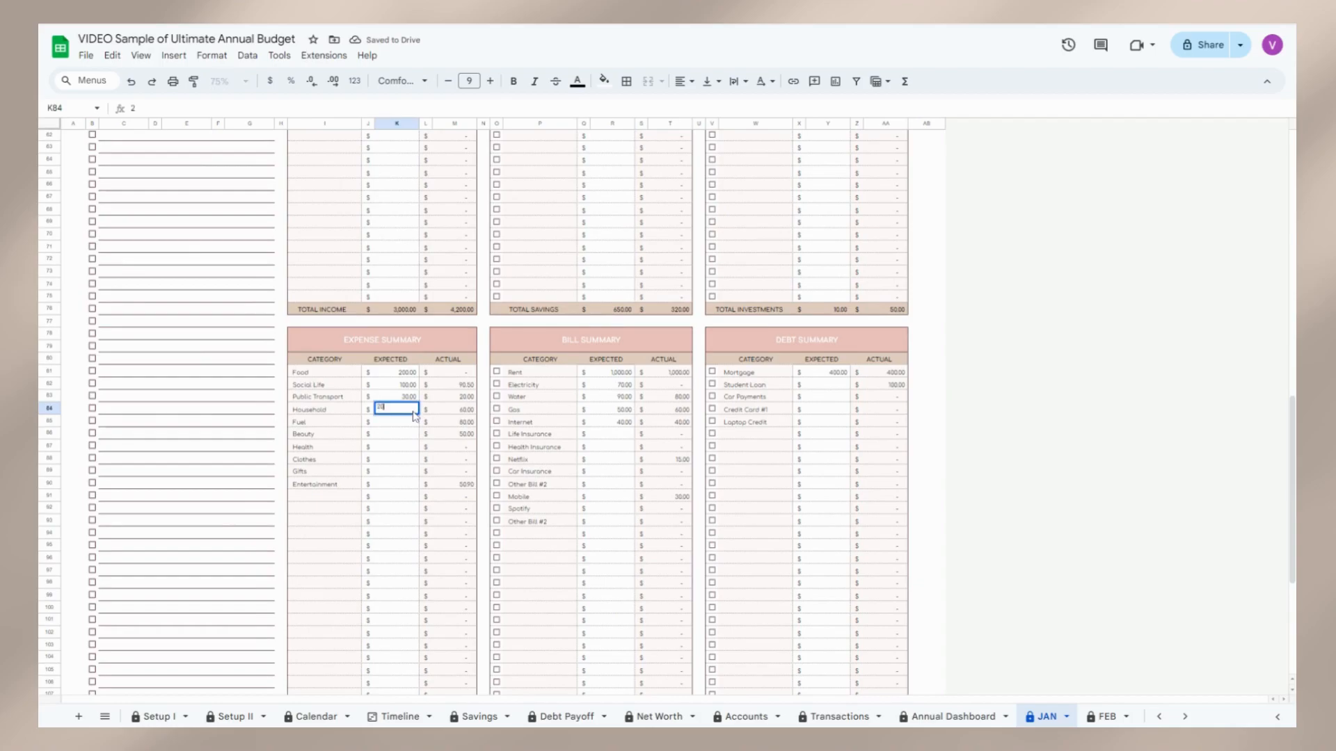
{"action": "key", "text": "Return"}
{"action": "type", "text": "150"}
{"action": "key", "text": "Return"}
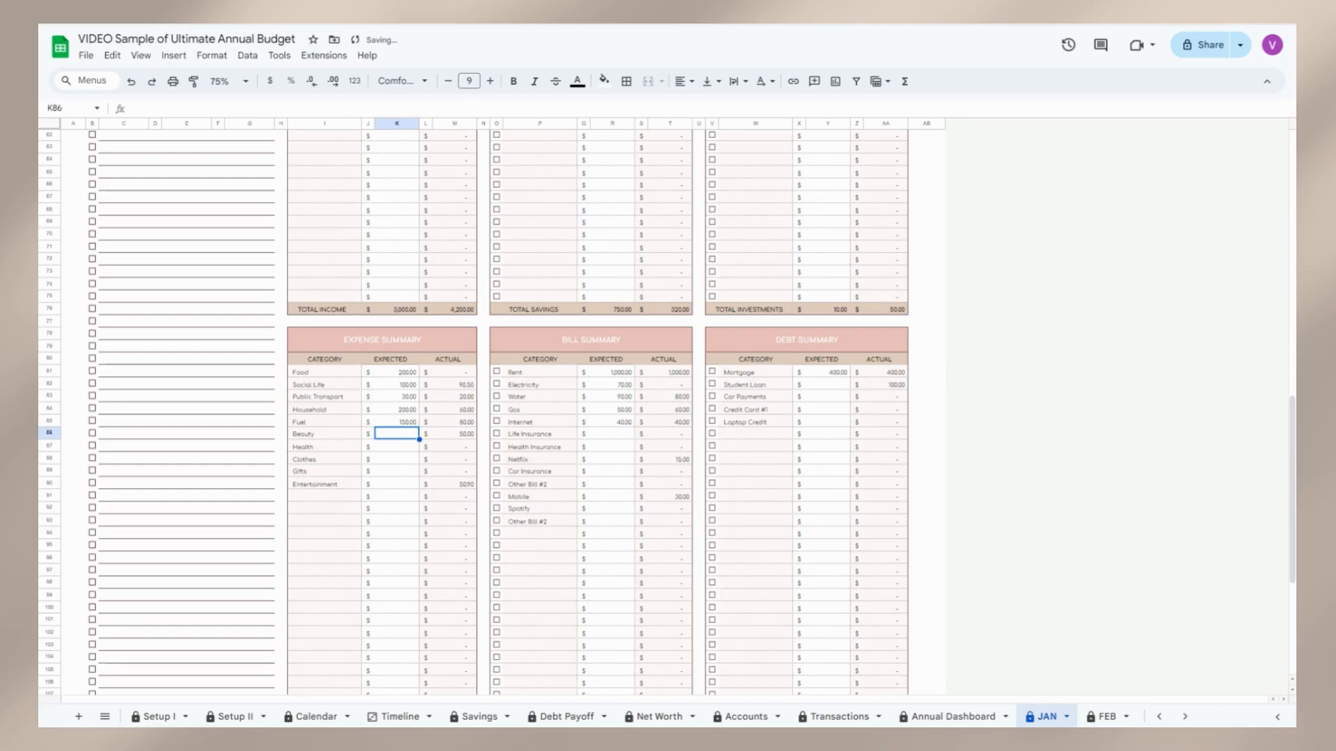
Step: In January's Bill Summary, set the expected amounts to 80 for Life Insurance, 100 for Health Insurance and 10 for Netflix
{"action": "left_click", "coordinate": [619, 438]}
{"action": "type", "text": "80"}
{"action": "key", "text": "Return"}
{"action": "type", "text": "100"}
{"action": "key", "text": "Return"}
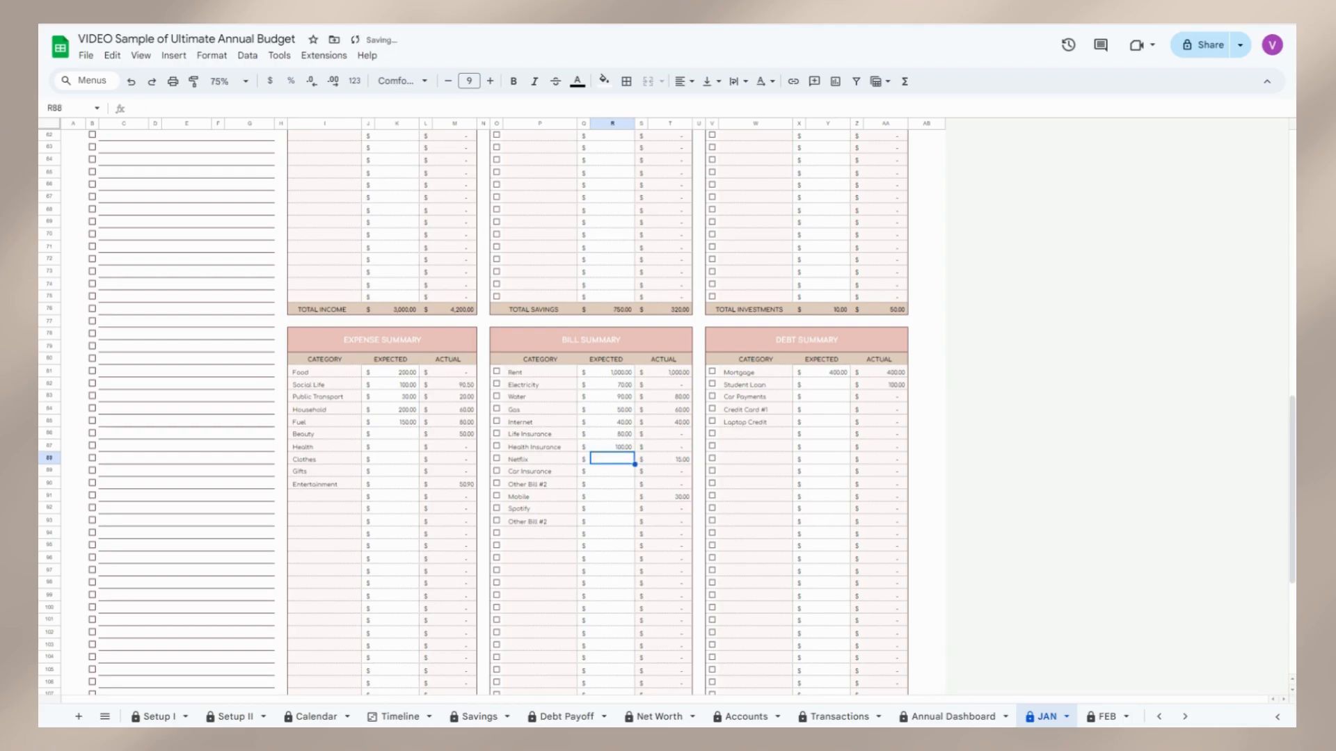
{"action": "type", "text": "10"}
{"action": "key", "text": "Return"}
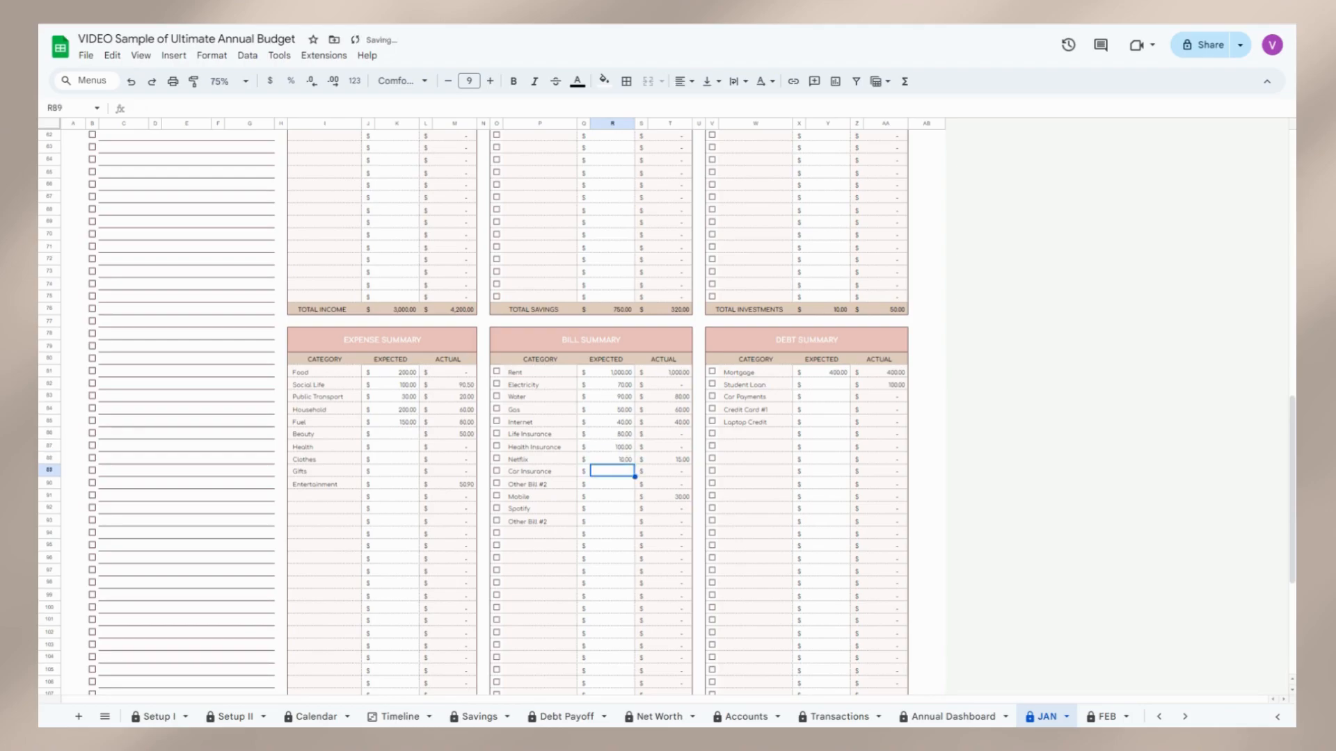
Step: In January's Debt Summary, set the expected Student Loan payment to 200
{"action": "left_click", "coordinate": [825, 389]}
{"action": "type", "text": "200"}
{"action": "key", "text": "Return"}
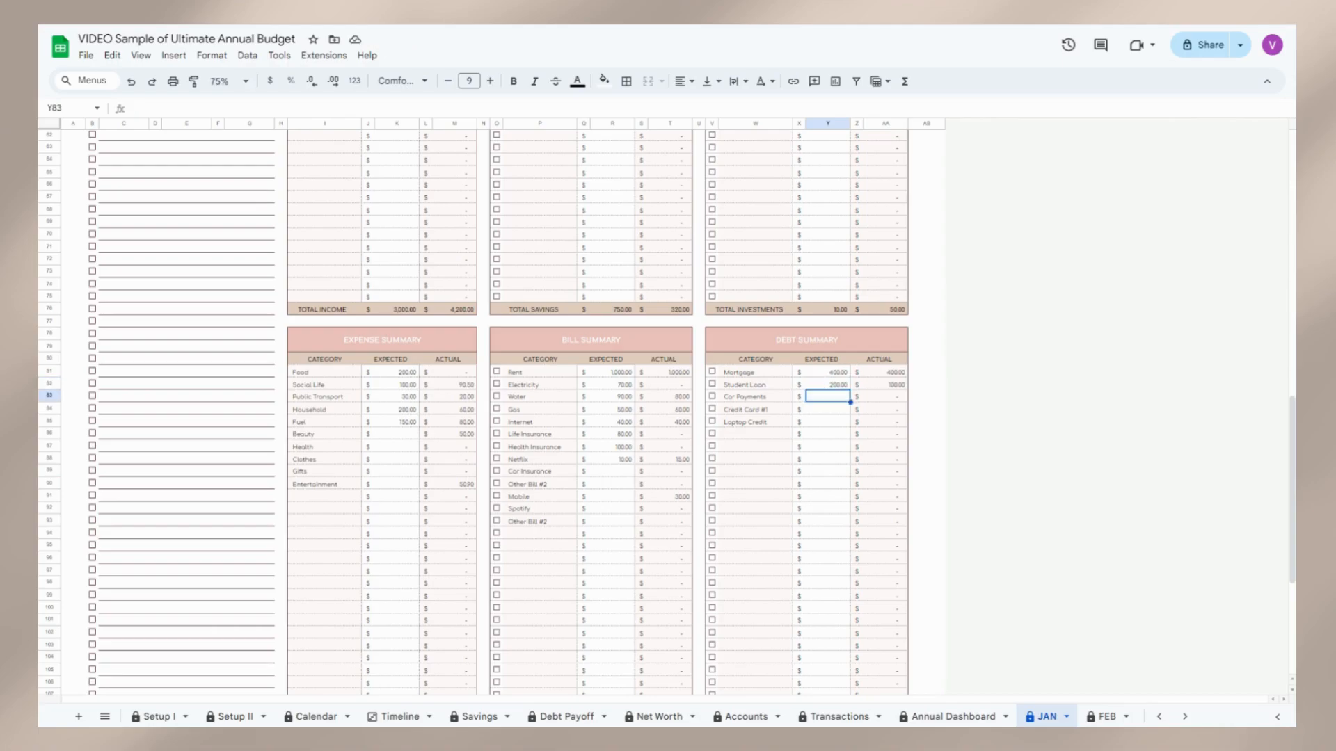